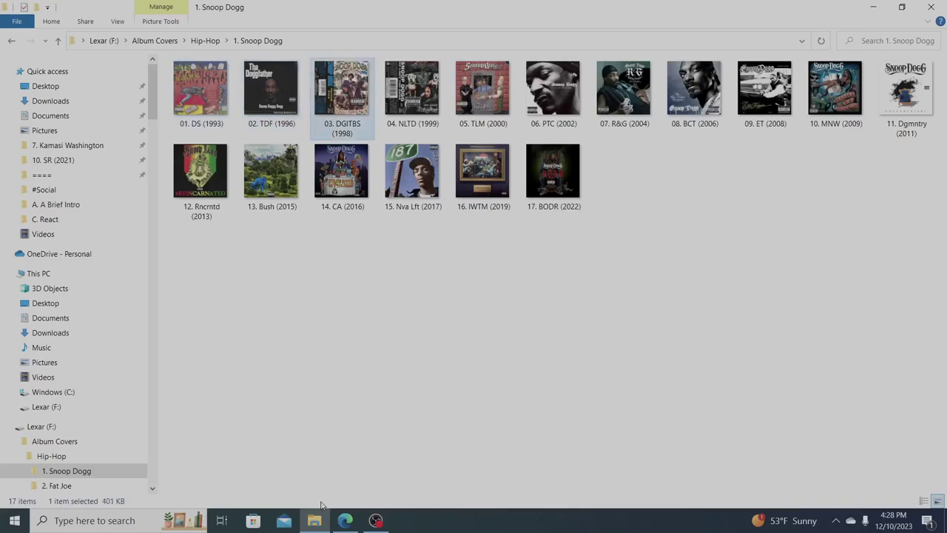
Go through the Snoop Dogg album covers one by one, from 04. NLTD (1999) to 17. BODR (2022)
key("Right")
key("Right")
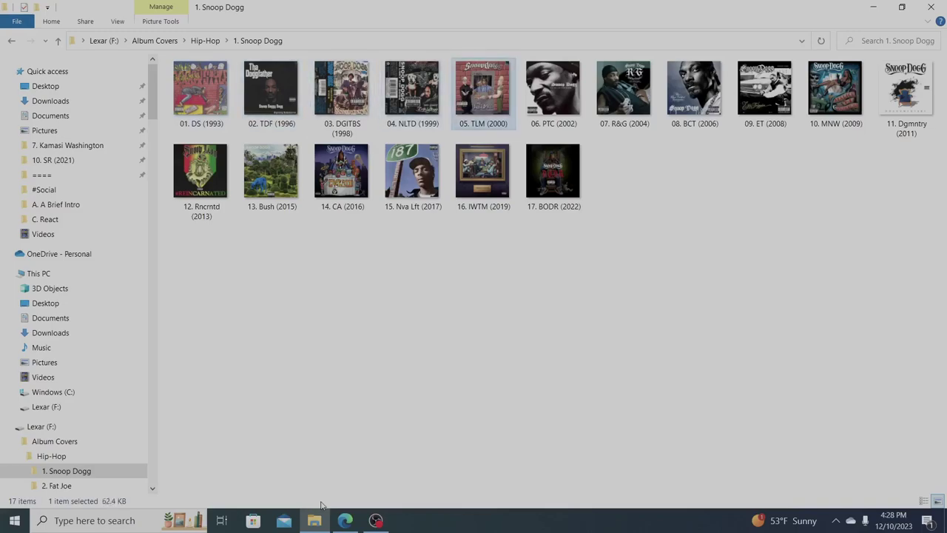
key("Right")
key("Right")
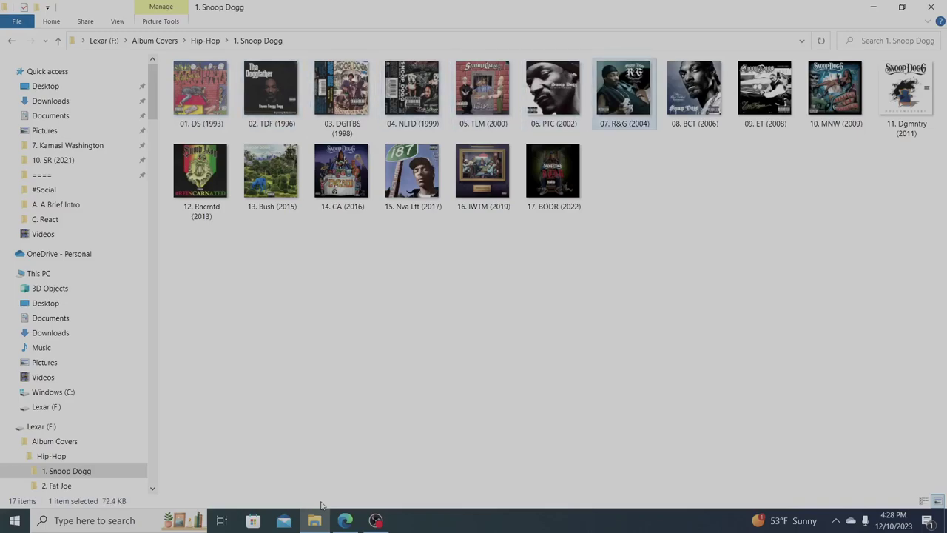
key("Right")
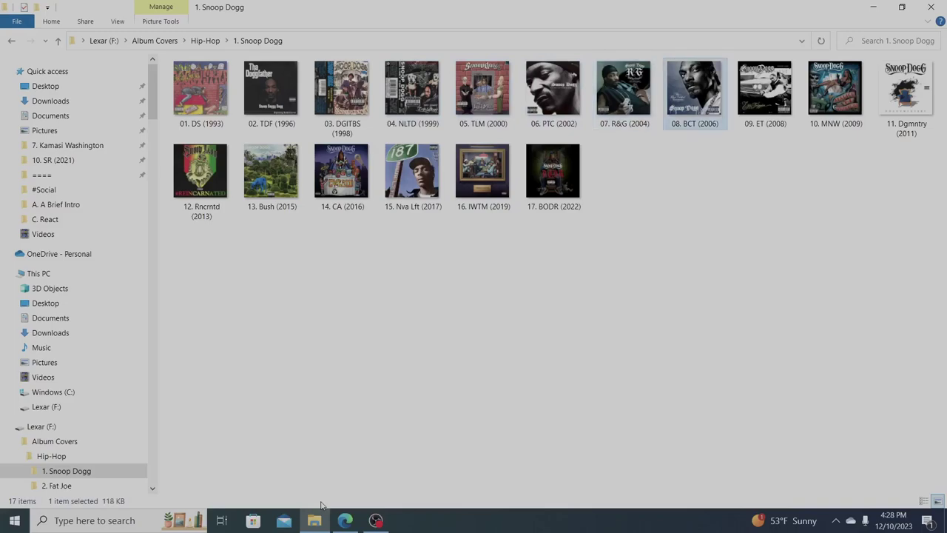
key("Right")
key("Right")
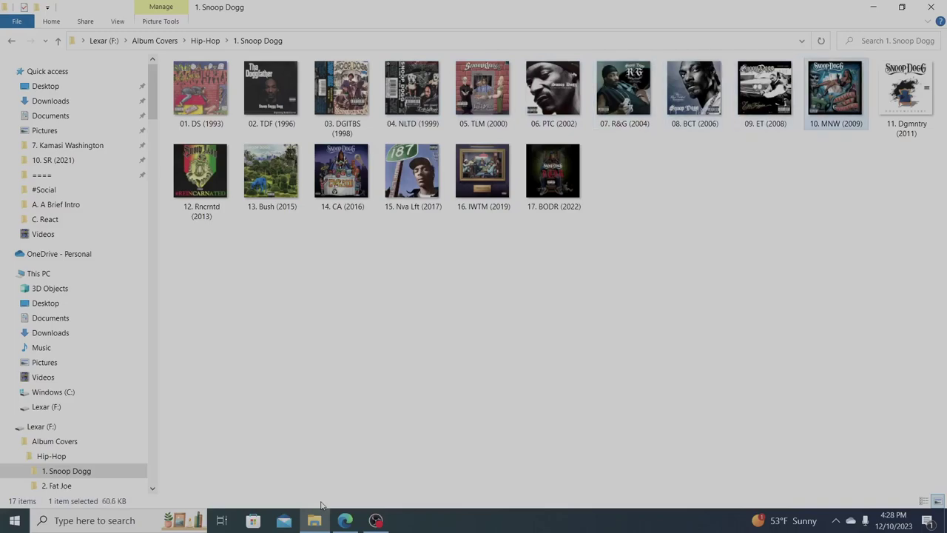
key("Right")
key("Right")
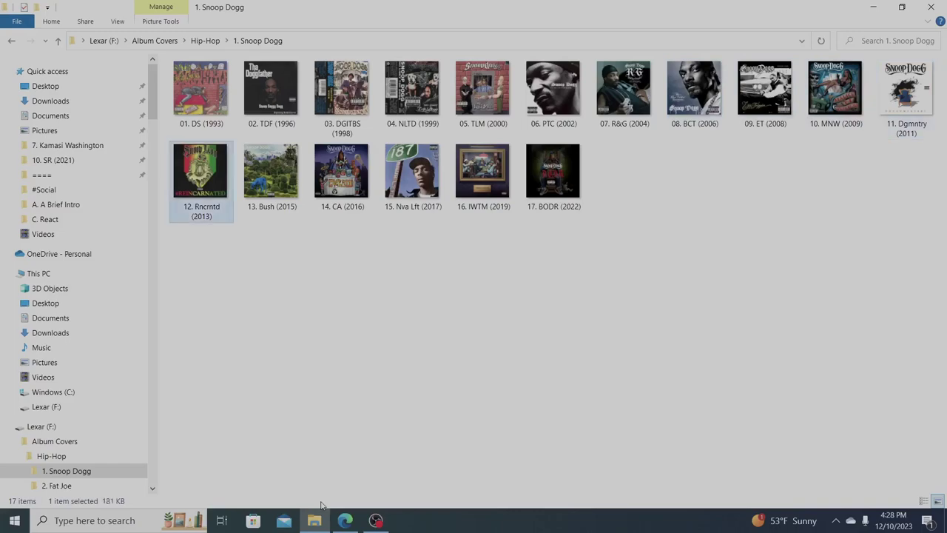
key("Right")
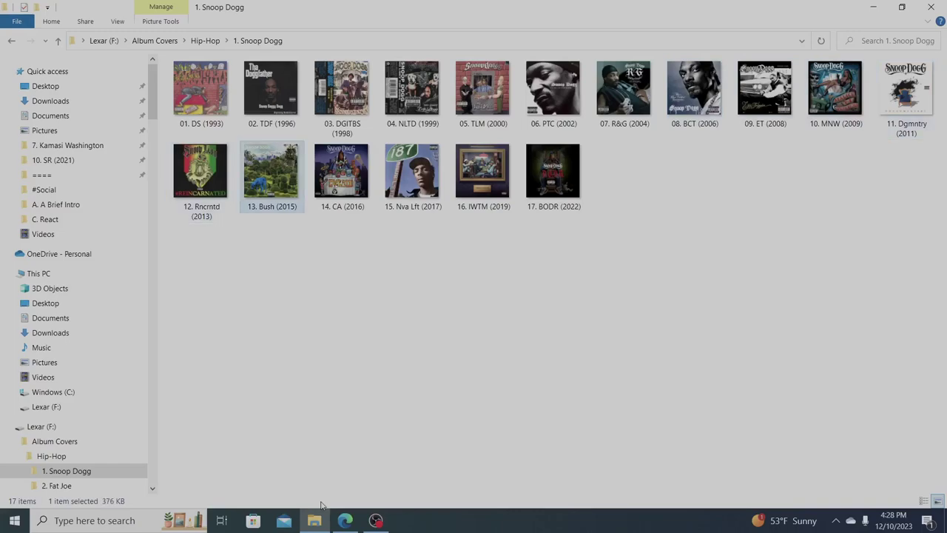
key("Right")
key("Right")
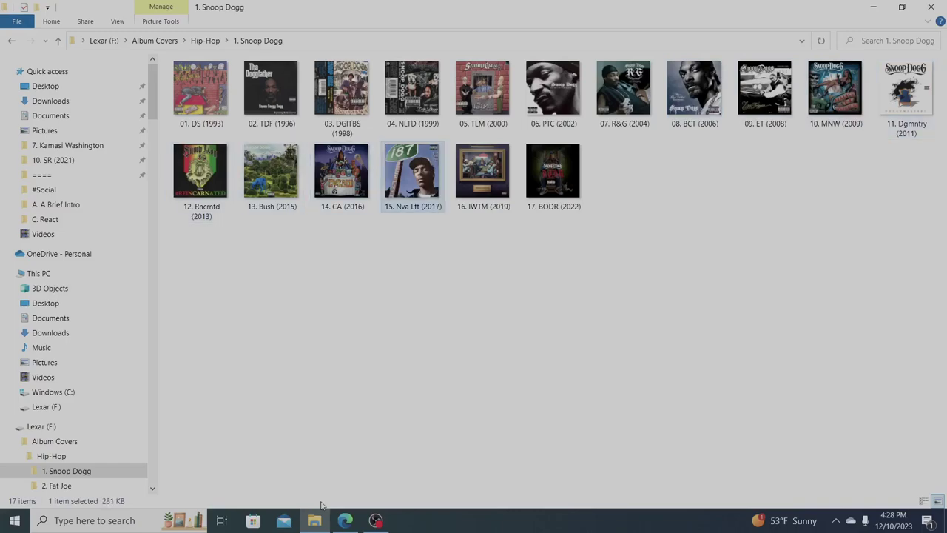
key("Right")
key("Right")
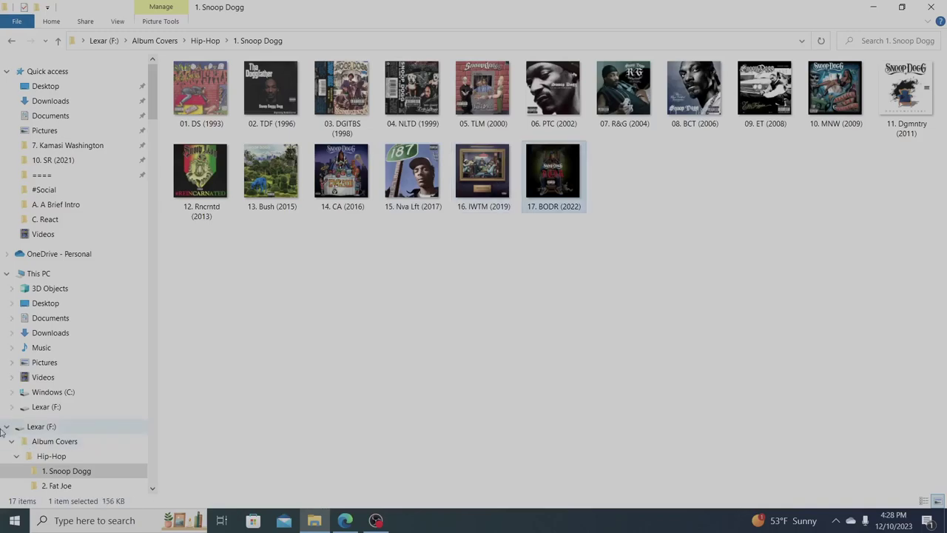
Open the 2. Fat Joe folder and go through its album covers one by one, from 01. Rprsnt (1993) to 14. WWBD (2021)
left_click_drag(153, 104, 159, 150)
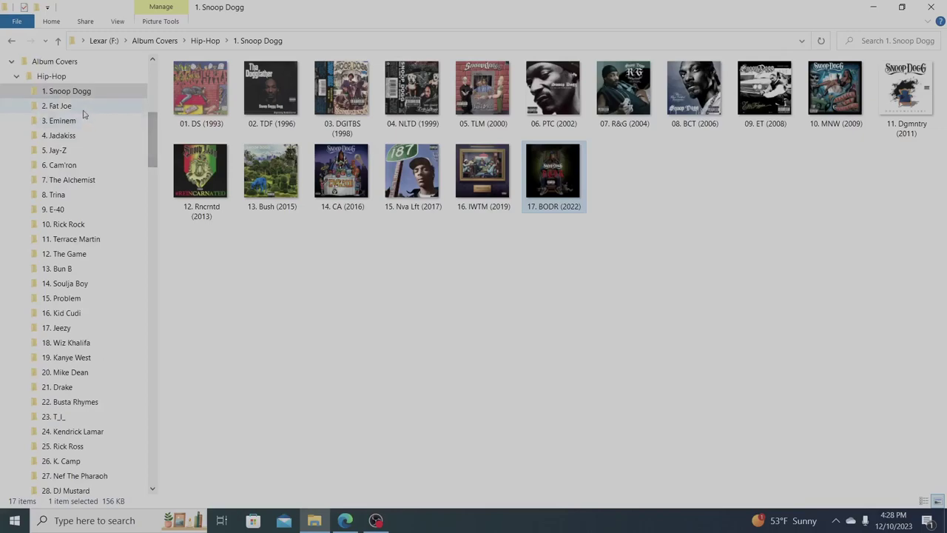
left_click(60, 106)
left_click(203, 96)
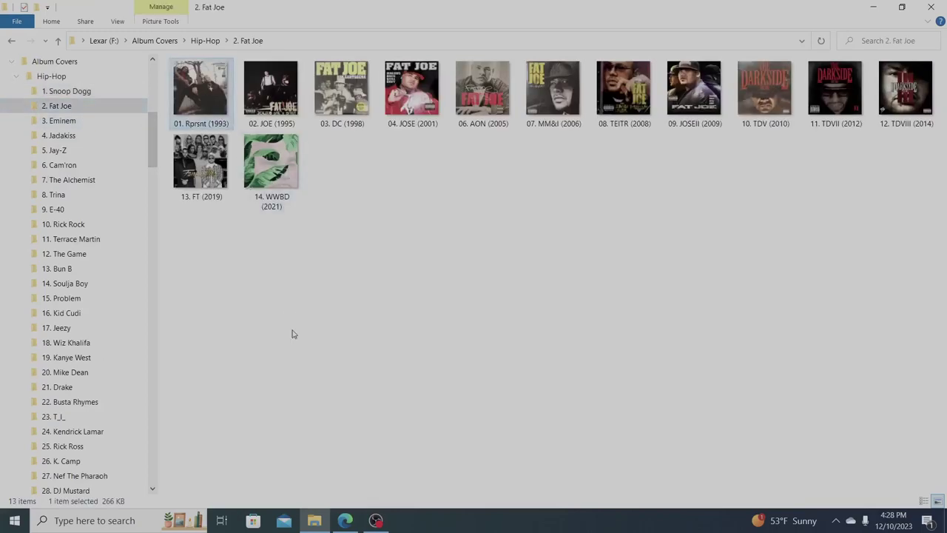
key("Right")
key("Right")
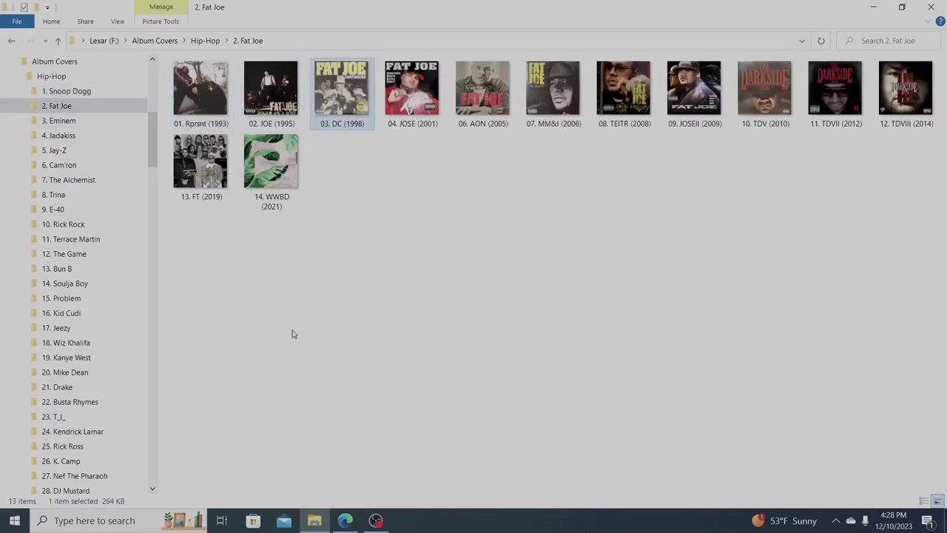
key("Right")
key("Right")
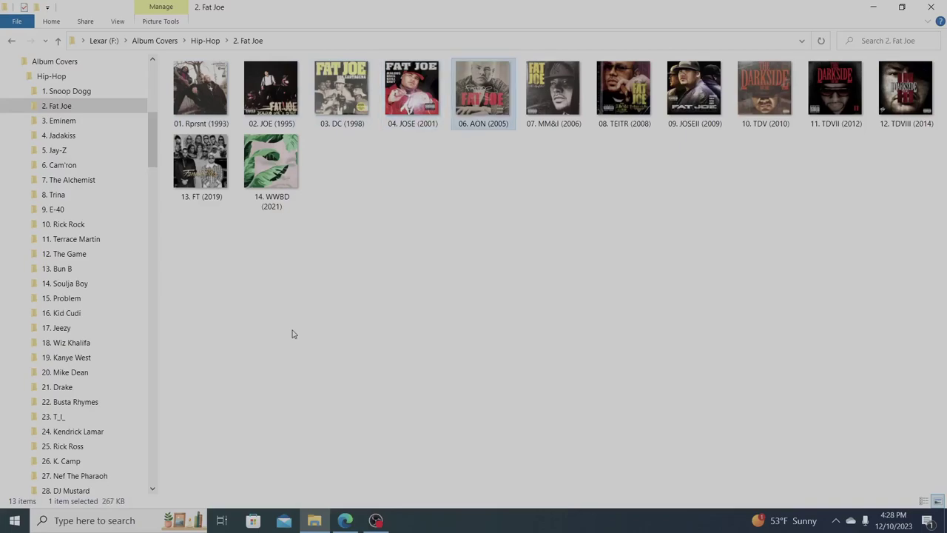
key("Right")
key("Right")
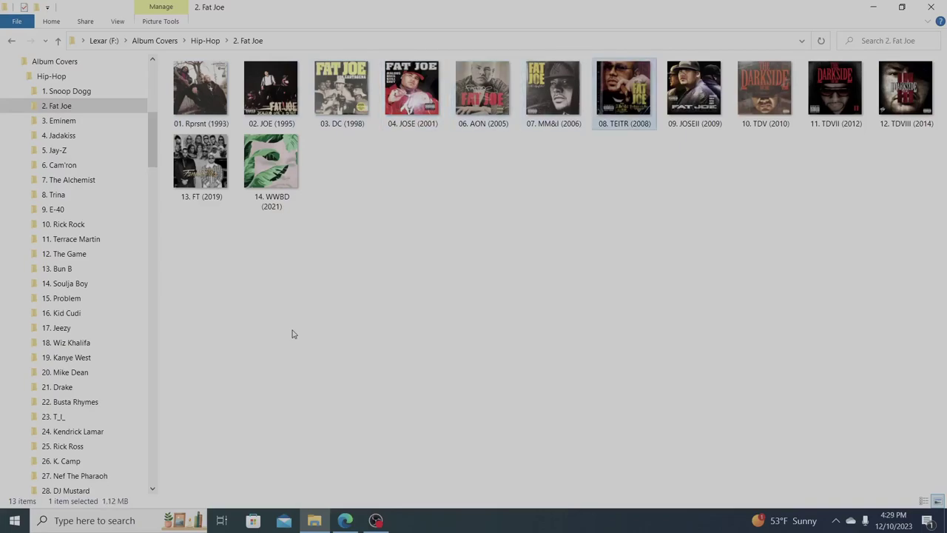
key("Right")
key("Right")
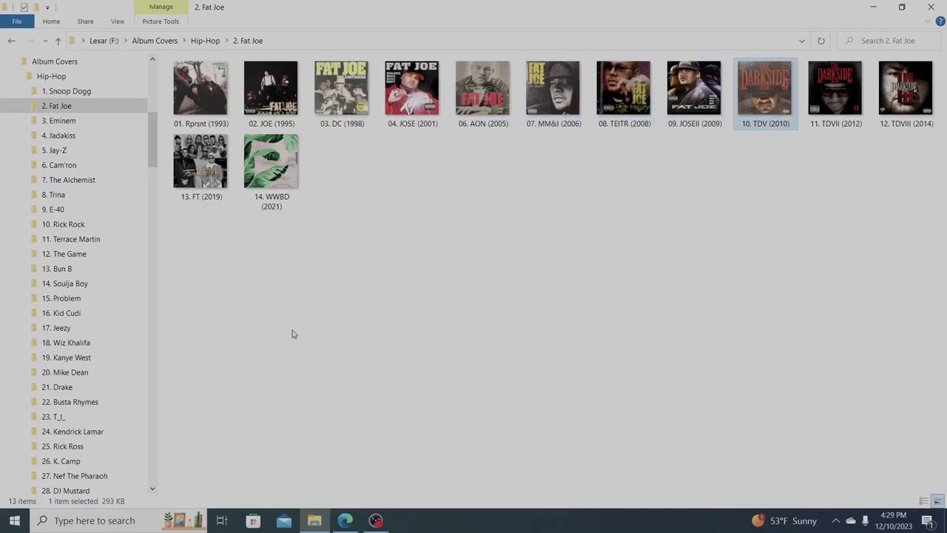
key("Right")
key("Right")
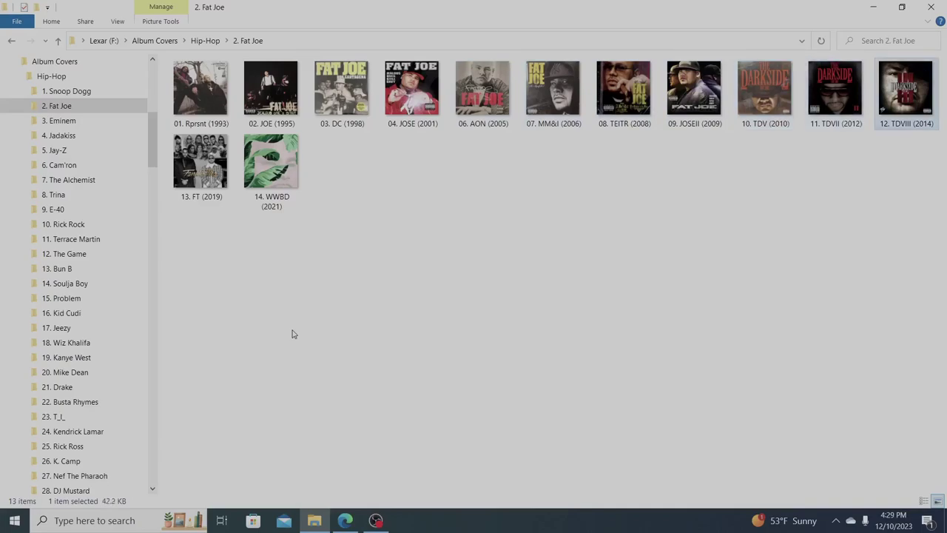
key("Right")
key("Right")
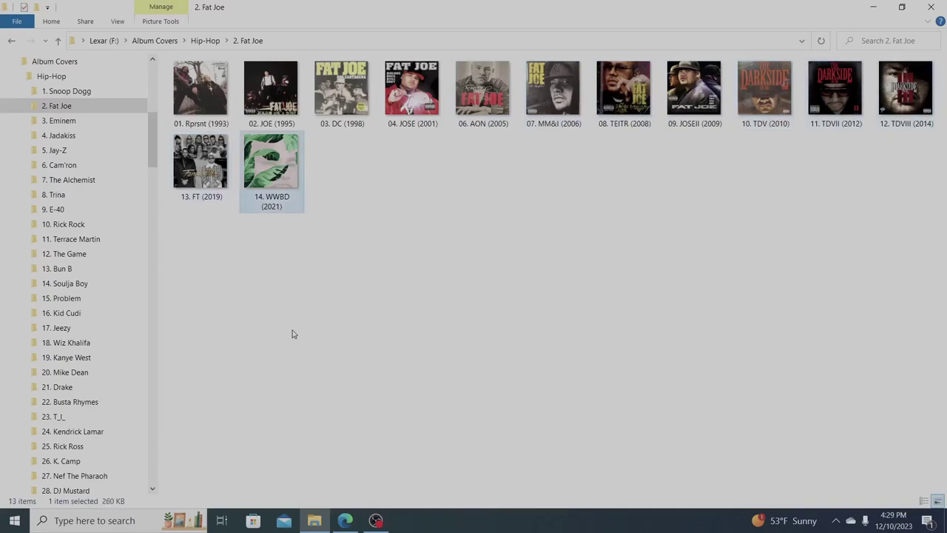
Open the 3. Eminem folder and go through its album covers one by one, from 01. SSLP (1998) to 11. MTBMBB (2020)
left_click(93, 121)
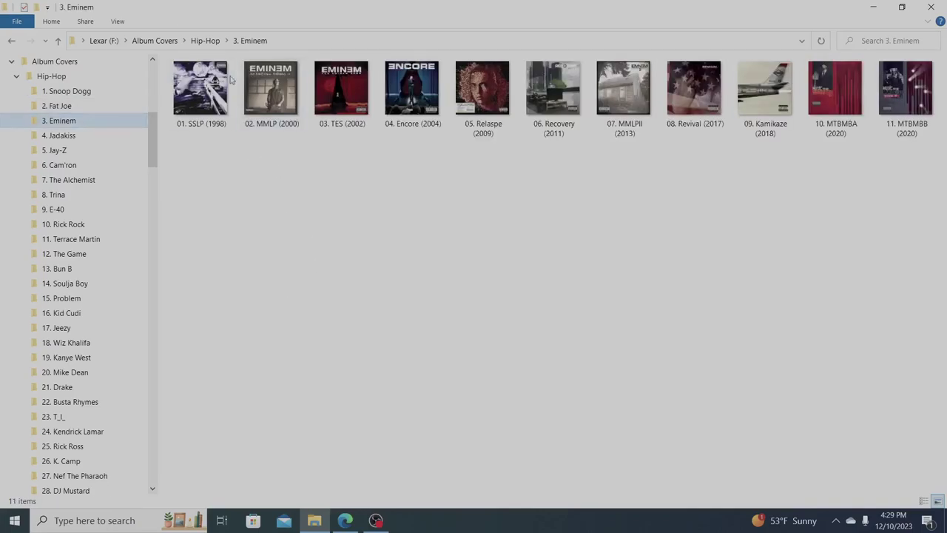
left_click(208, 93)
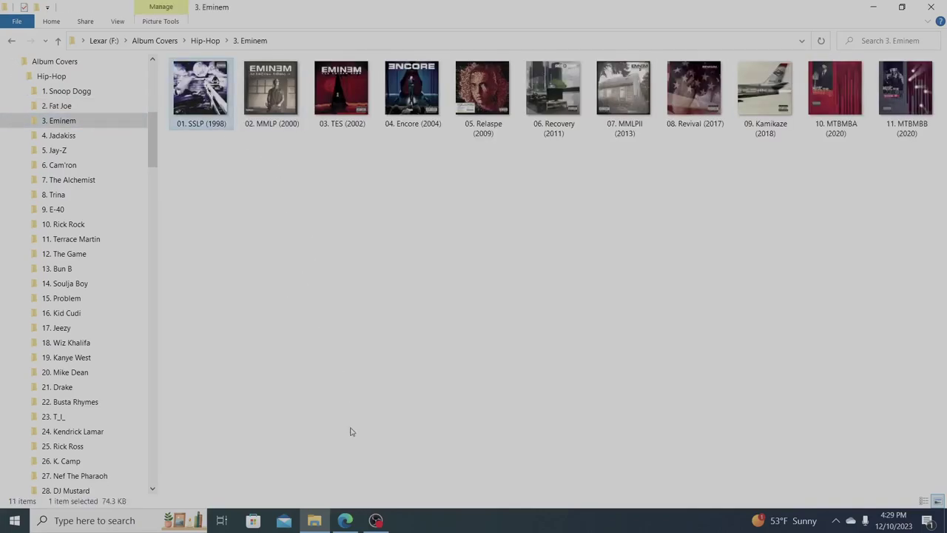
key("Right")
key("Right")
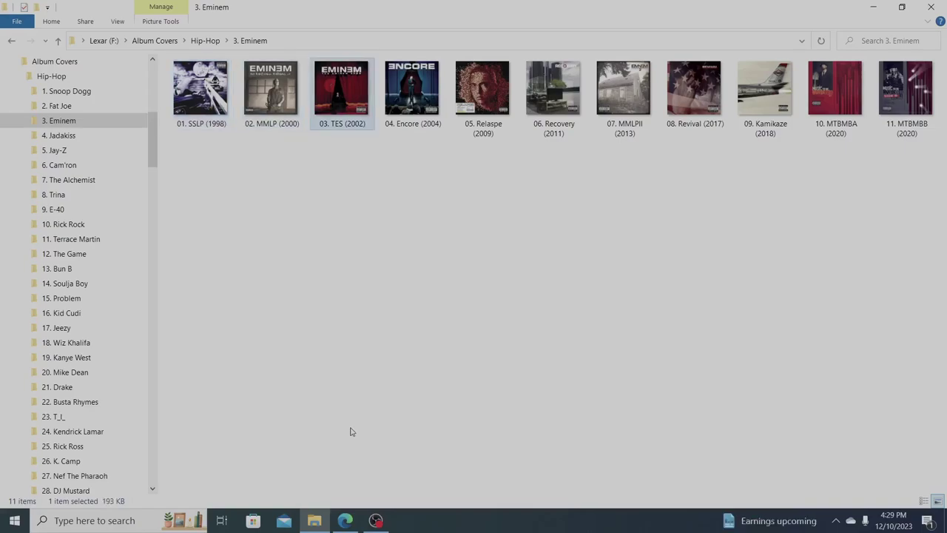
key("Right")
key("Right")
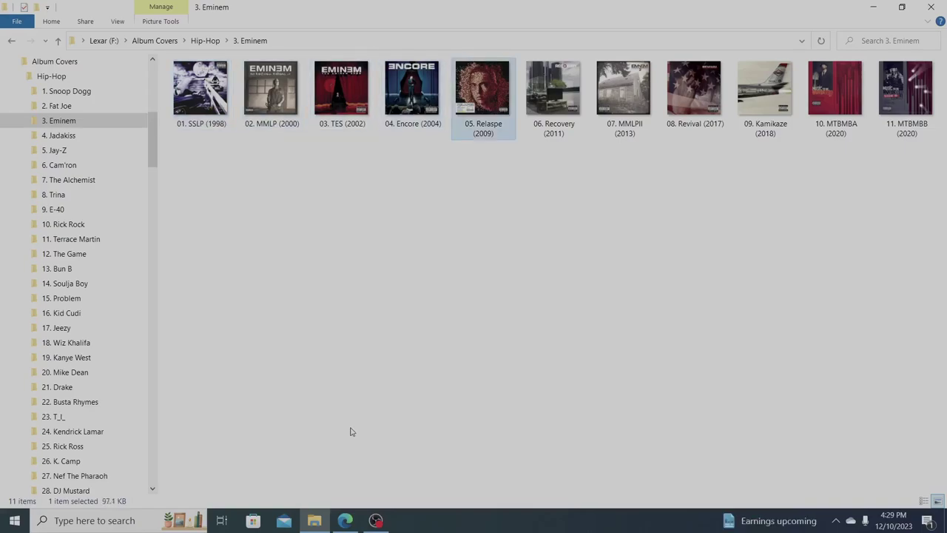
key("Right")
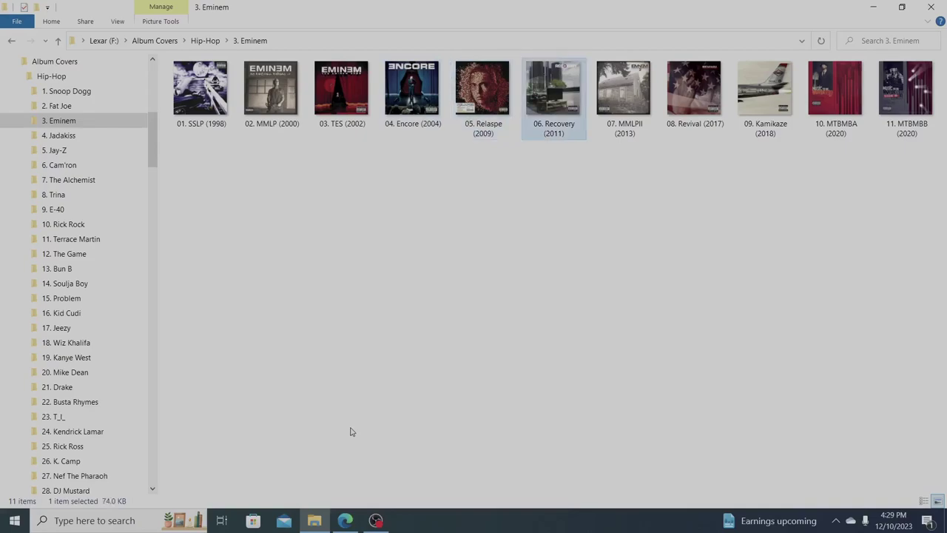
key("Right")
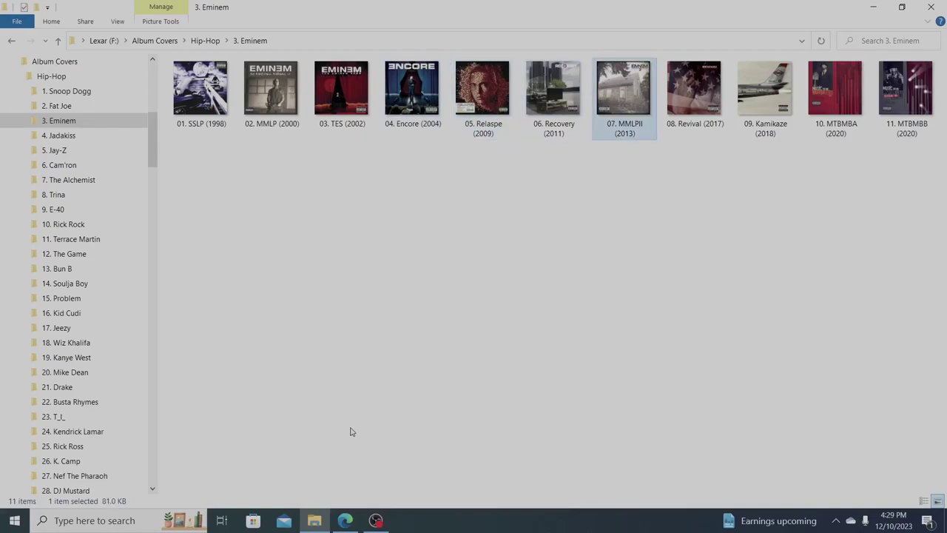
key("Right")
key("Right")
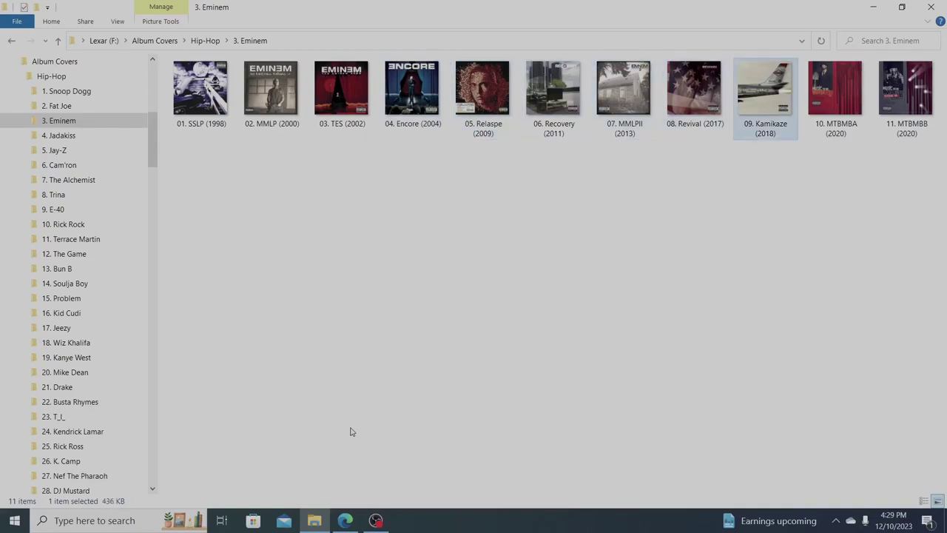
key("Right")
key("Right")
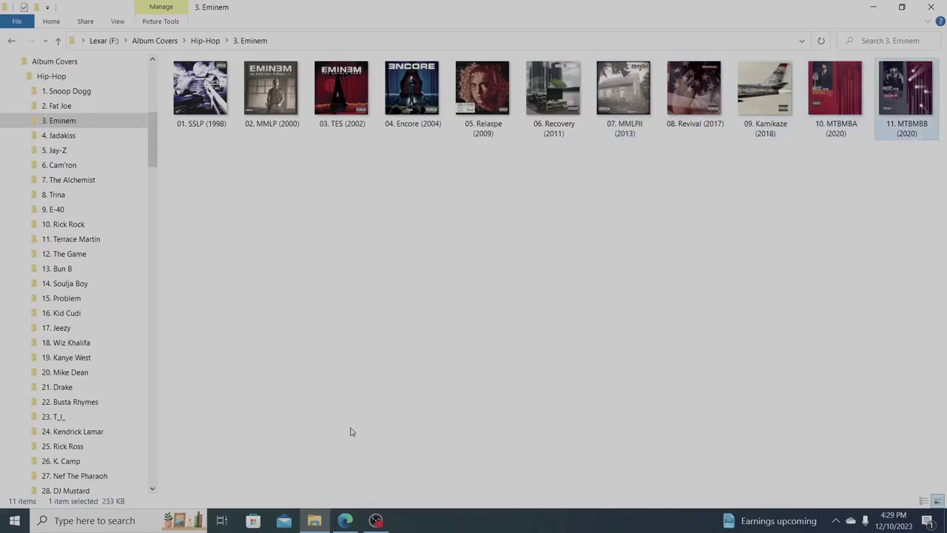
Open the 4. Jadakiss folder and go through its album covers one by one, from 01. KTGG (2001) to 06. Ignatius (2020)
left_click(79, 136)
left_click(213, 116)
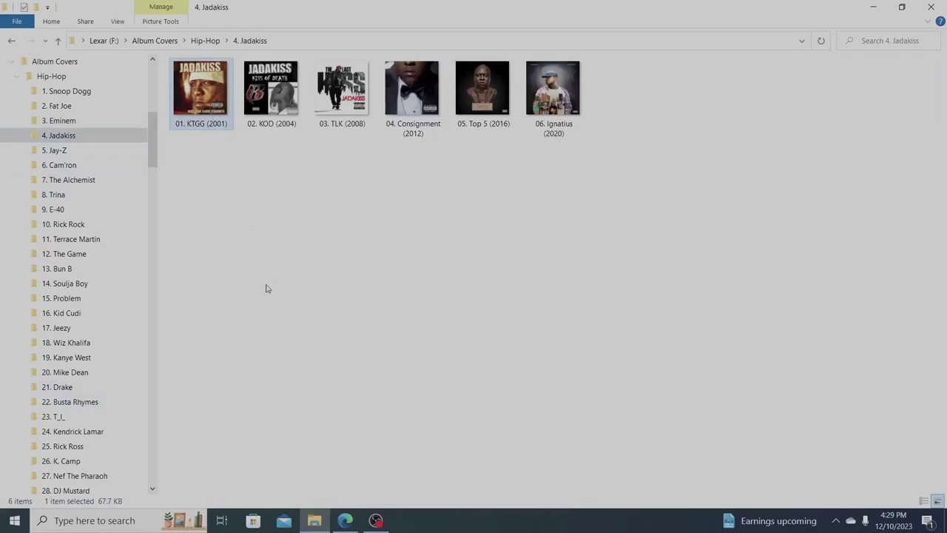
key("Right")
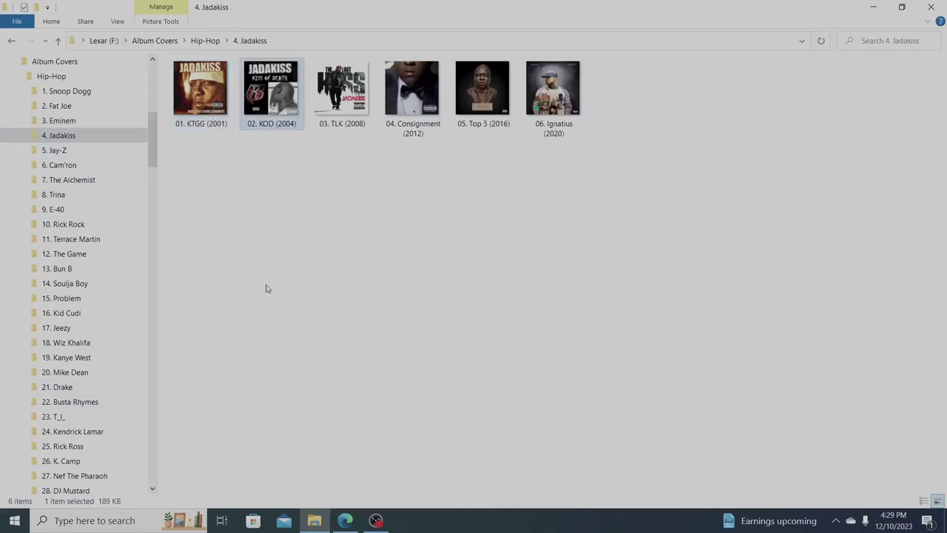
key("Right")
key("Right")
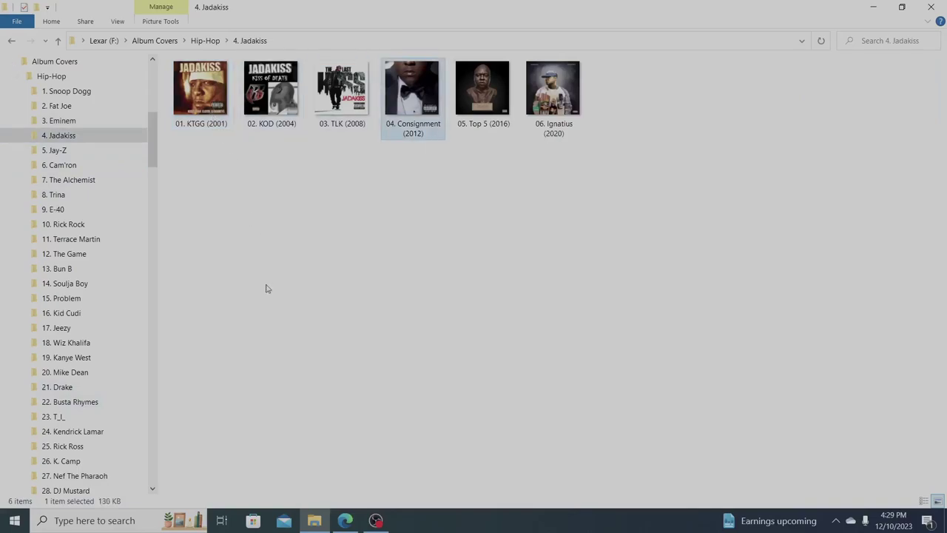
key("Right")
key("Right")
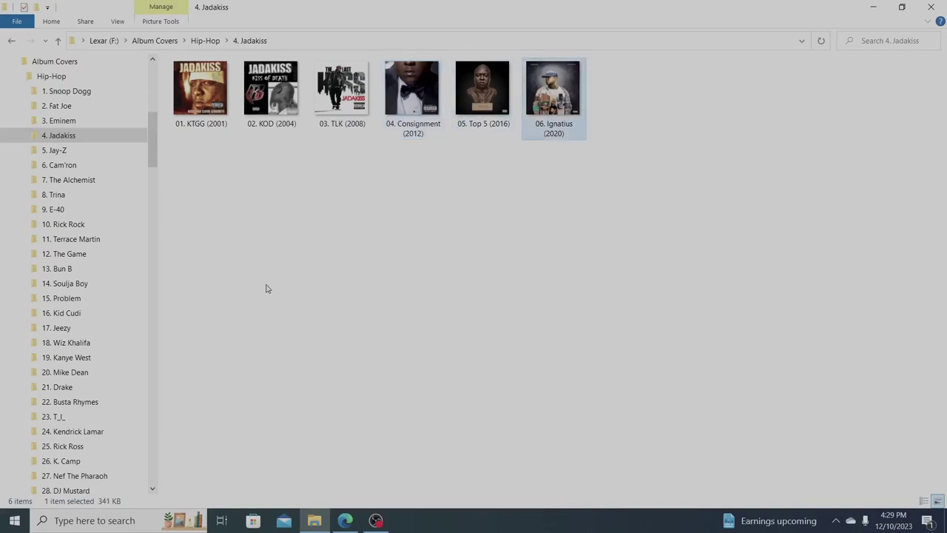
Open the 5. Jay-Z folder and go through its album covers one by one, from 01. Rsnble Dbt (1996) to 13. 4_44 (2017)
left_click(108, 153)
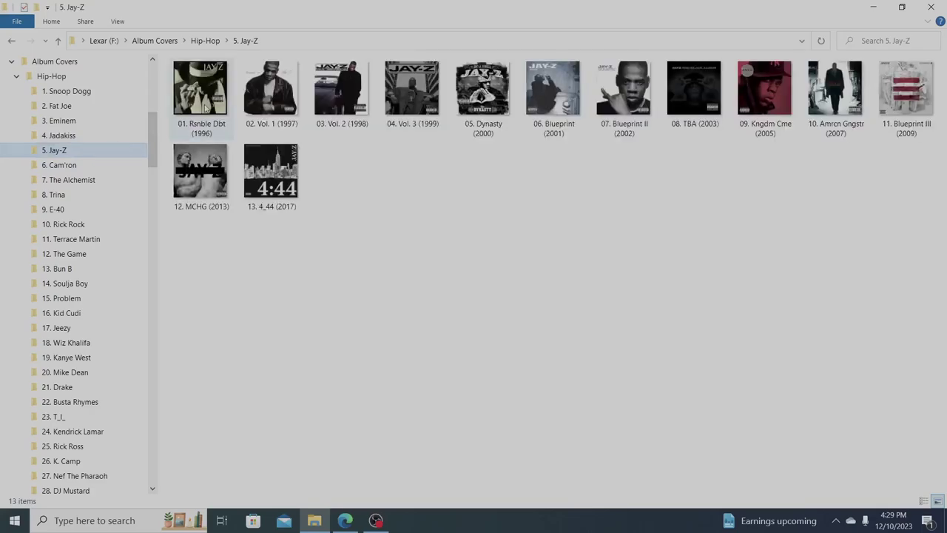
key("Tab")
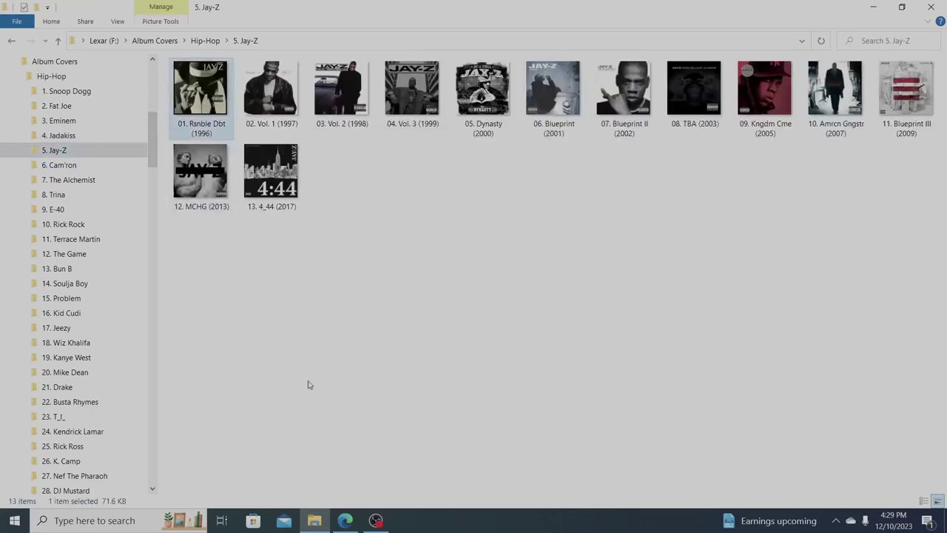
key("Right")
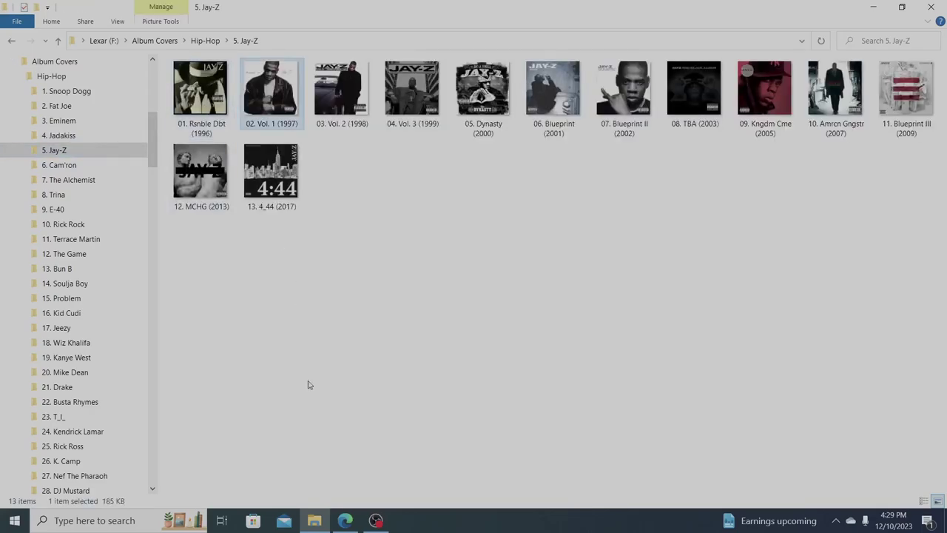
key("Right")
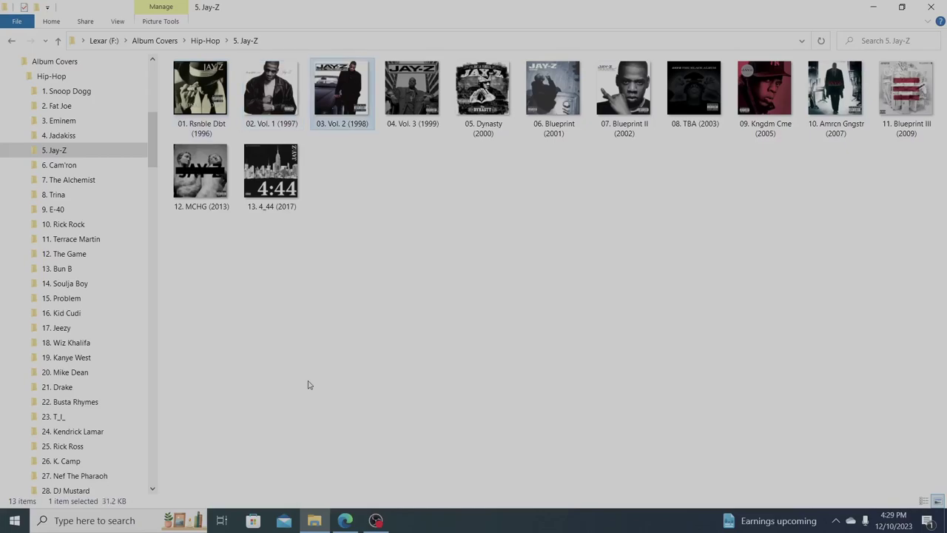
key("Right")
key("Right")
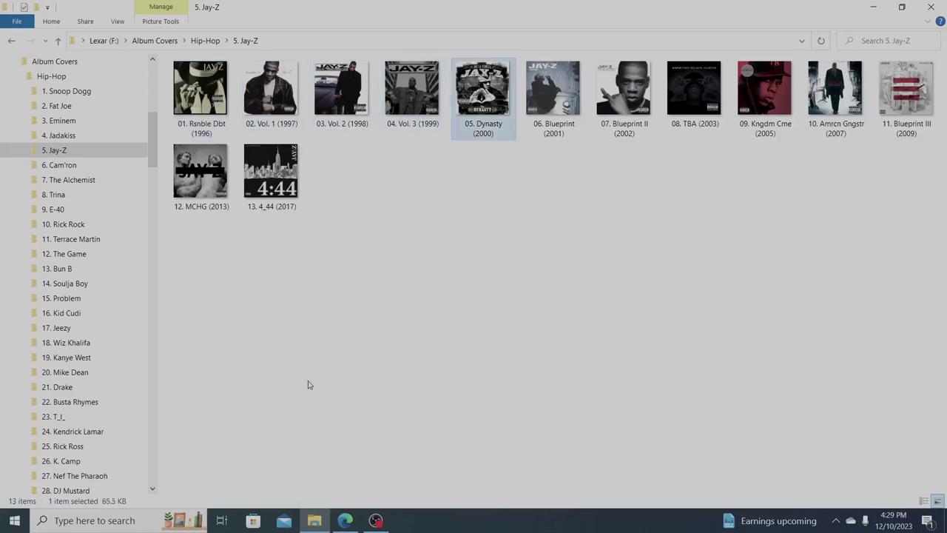
key("Right")
key("Right")
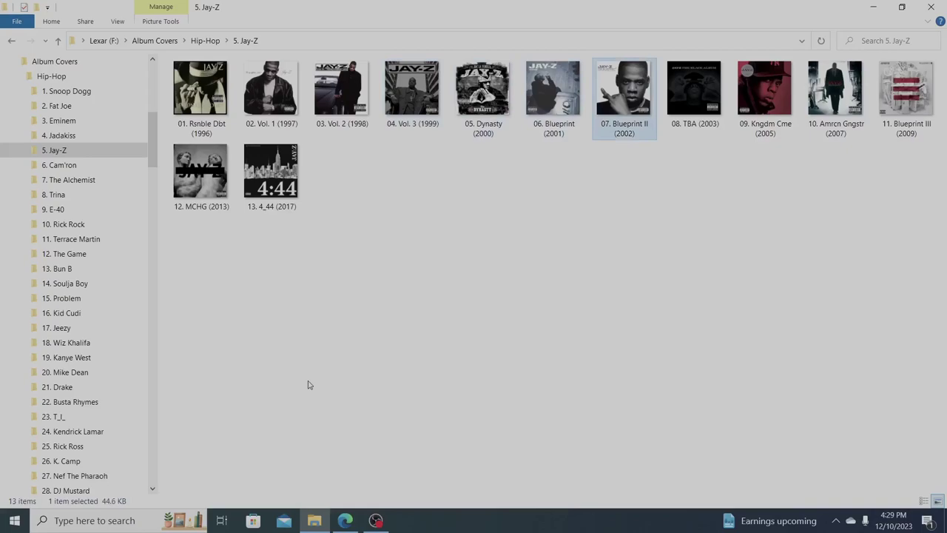
key("Right")
key("Right")
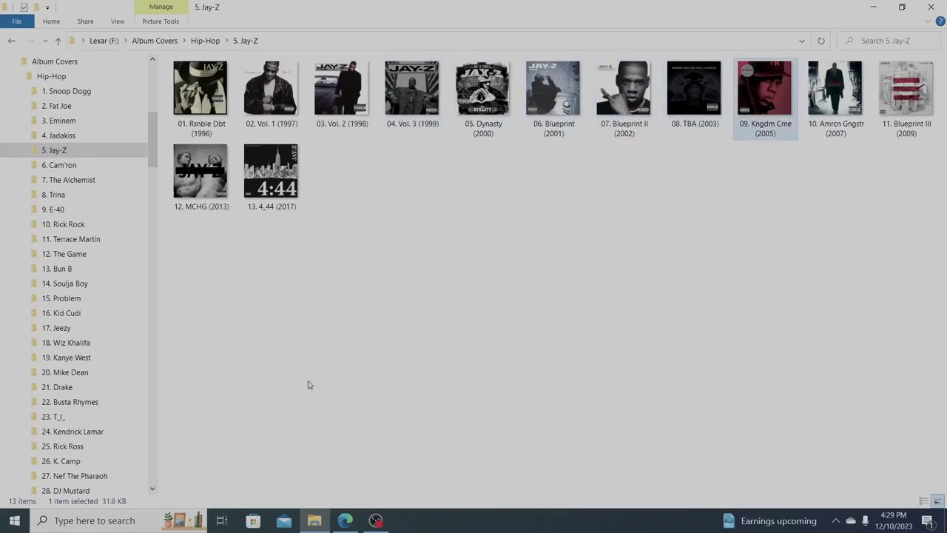
key("Right")
key("Right")
key("Right")
key("Right")
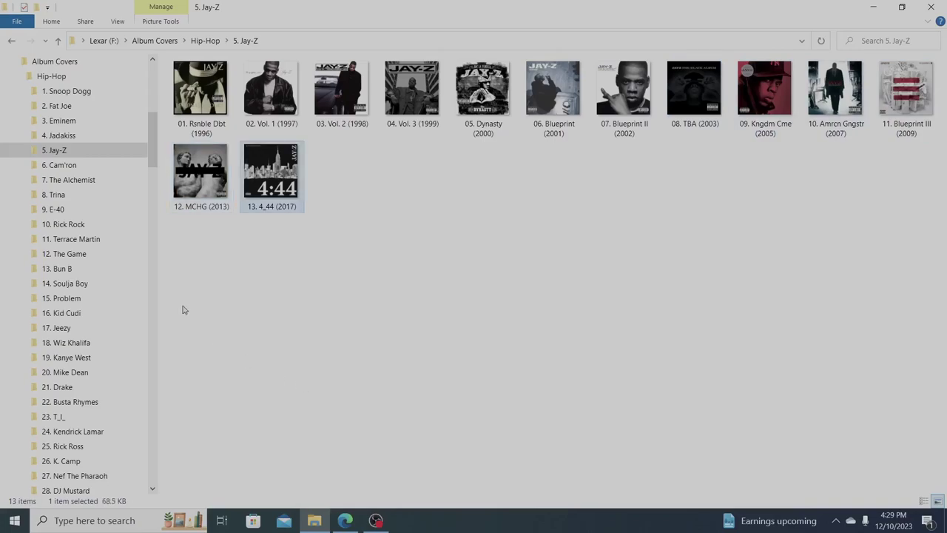
Open the 6. Cam'ron, 7. The Alchemist and 8. Trina folders in turn to check for album covers
left_click(77, 168)
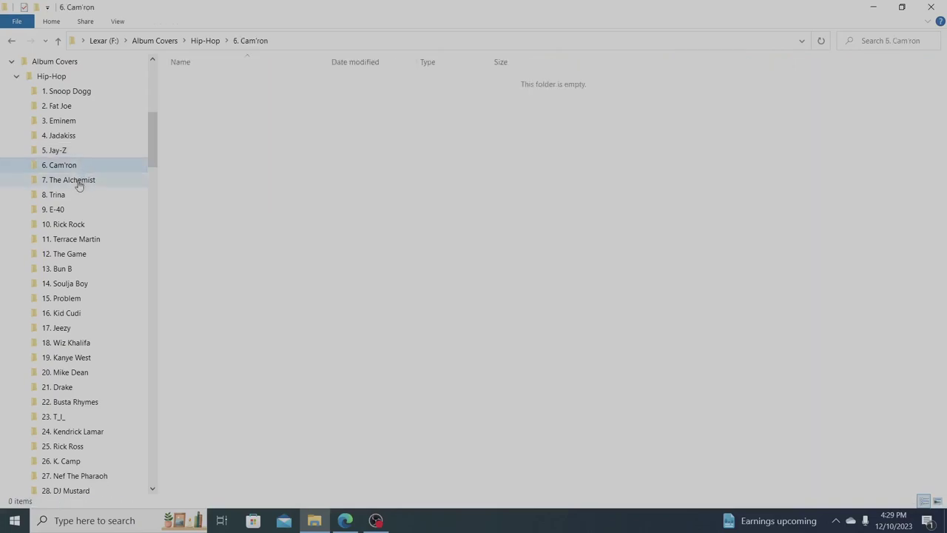
left_click(78, 182)
left_click(57, 200)
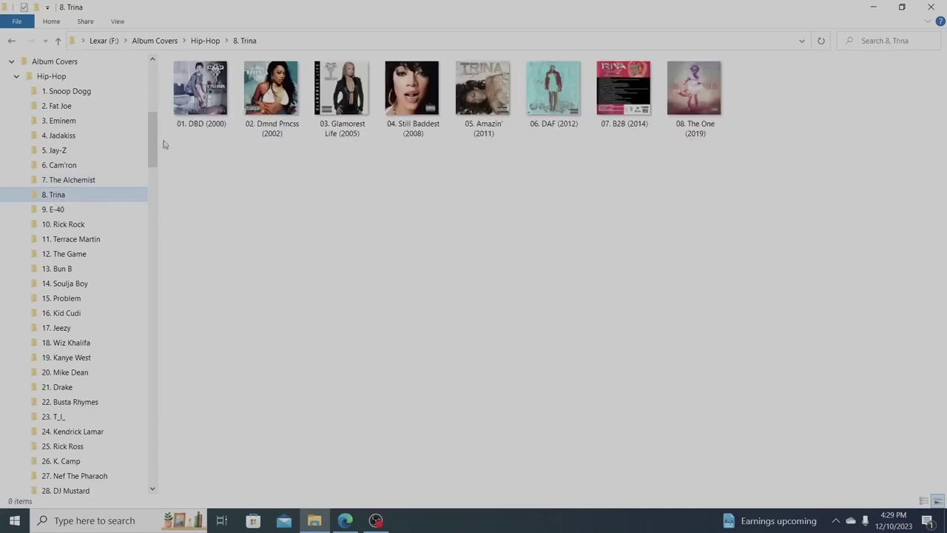
Go through the Trina album covers one by one, from 01. DBD (2000) to 08. The One (2019)
key("Tab")
key("shift+F10")
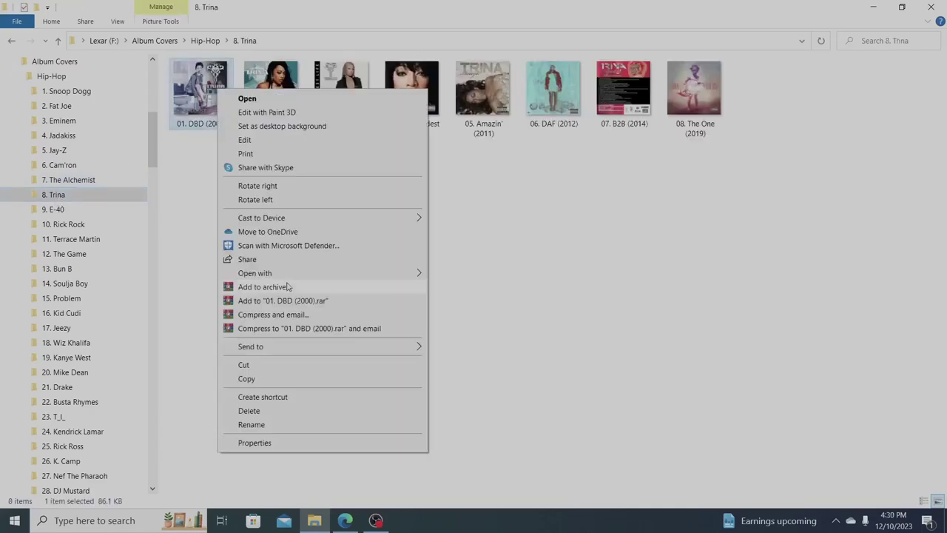
left_click(196, 258)
left_click(202, 126)
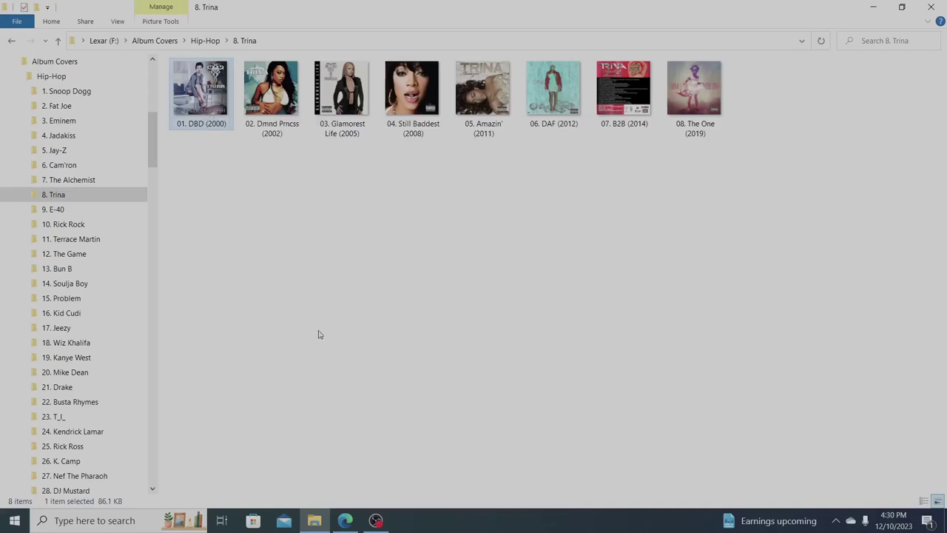
key("Right")
key("Right")
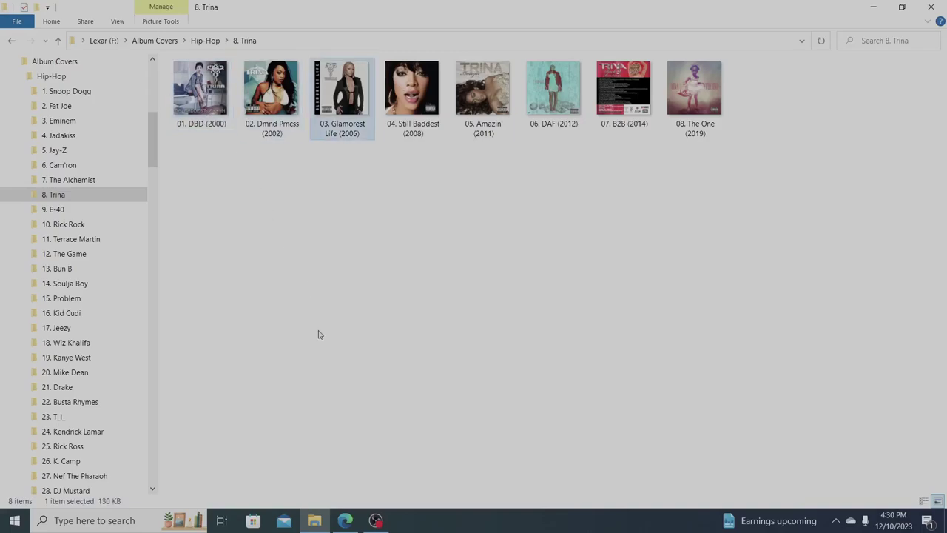
key("Right")
key("Right")
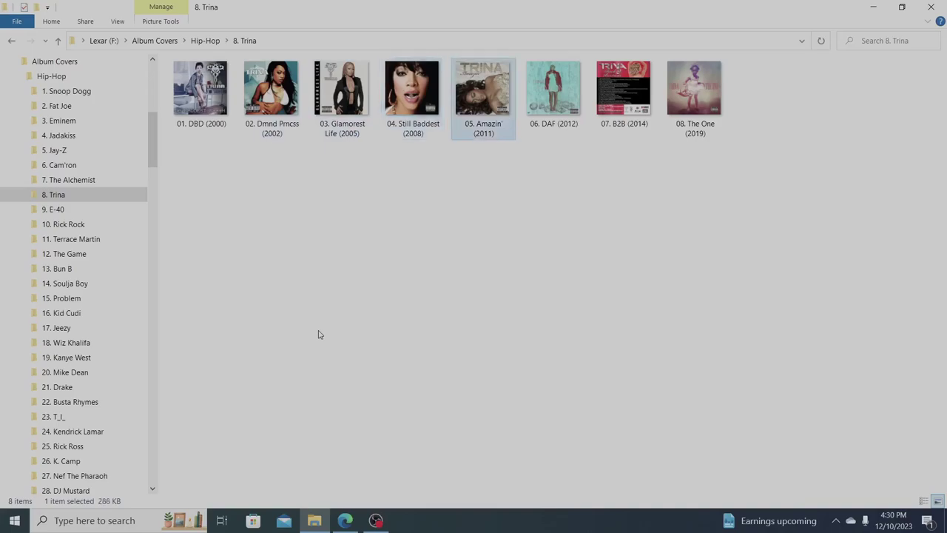
key("Right")
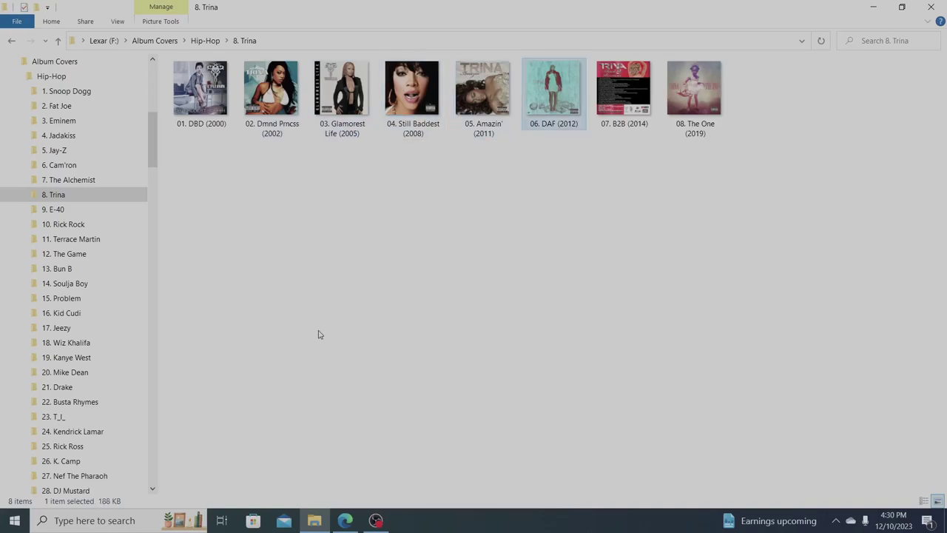
key("Right")
key("Right")
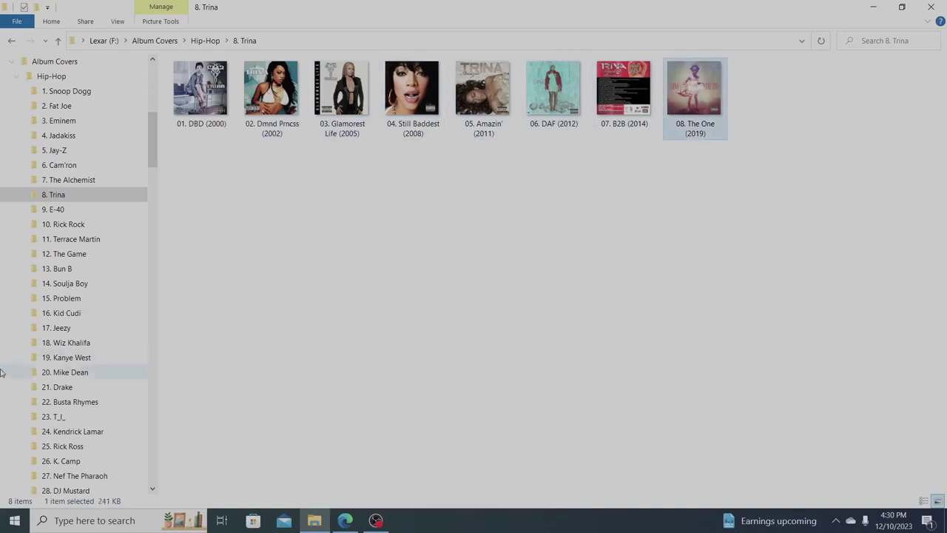
Open the 9. E-40 folder and go through its album covers one by one, from 01. Major Way (1994) to 14. PMP (2019)
left_click(61, 211)
left_click(205, 105)
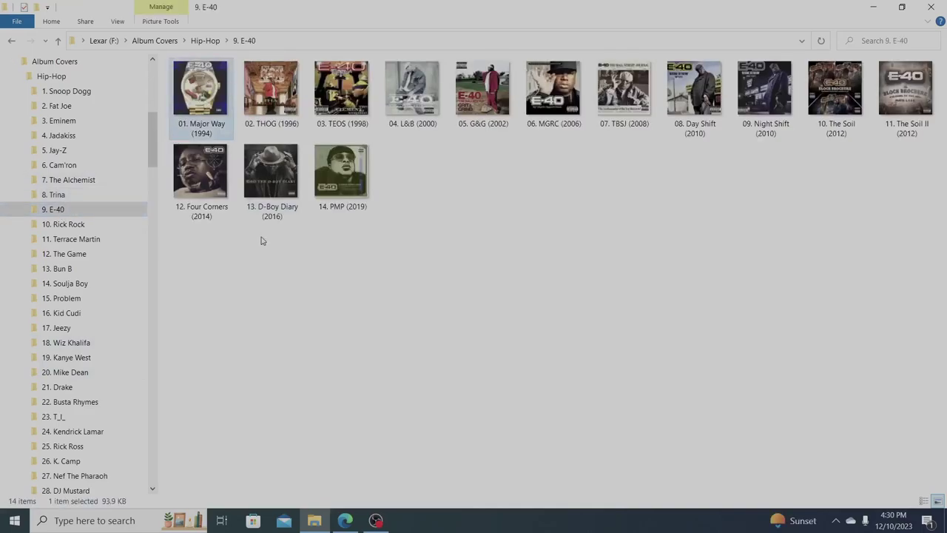
key("Right")
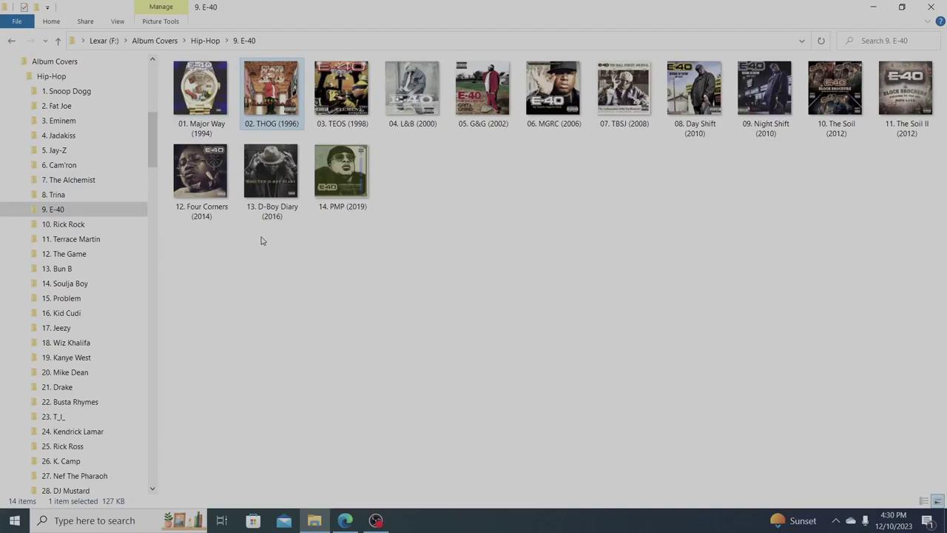
key("Right")
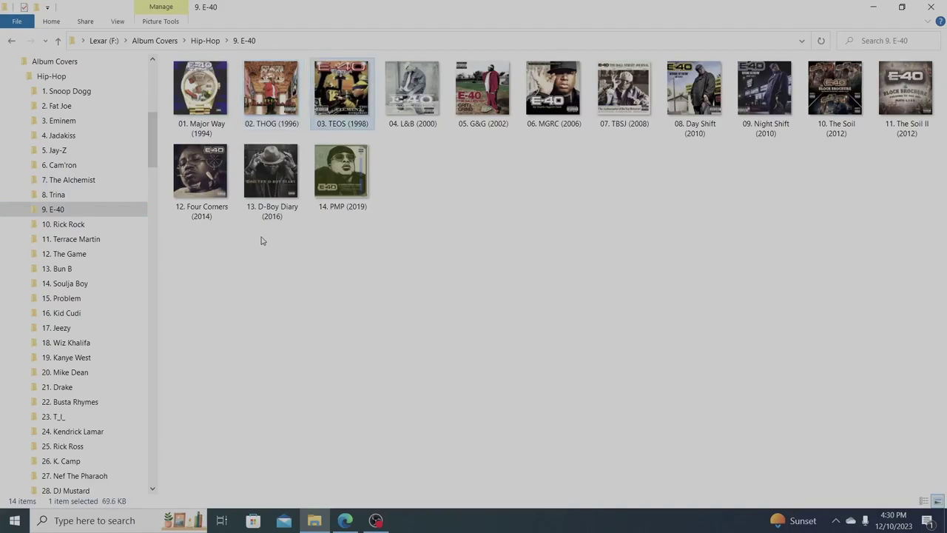
key("Right")
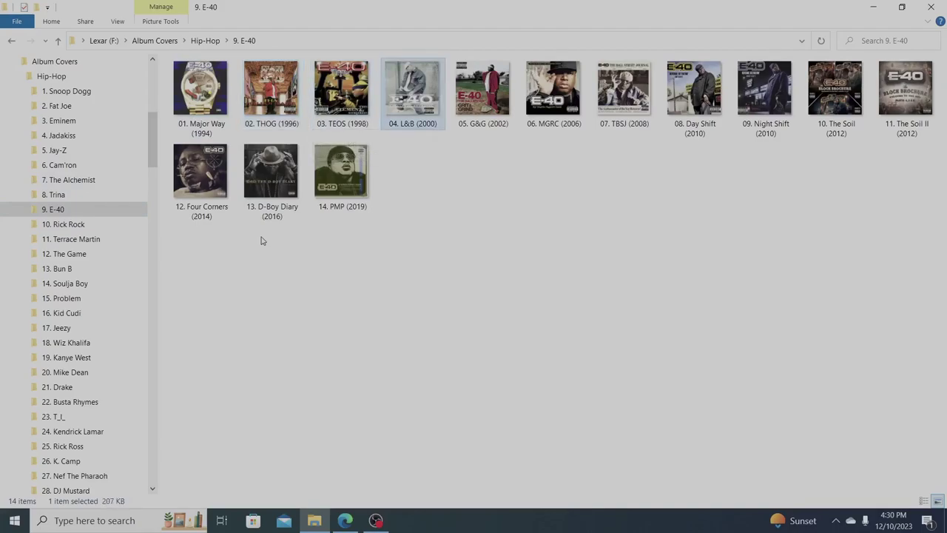
key("Right")
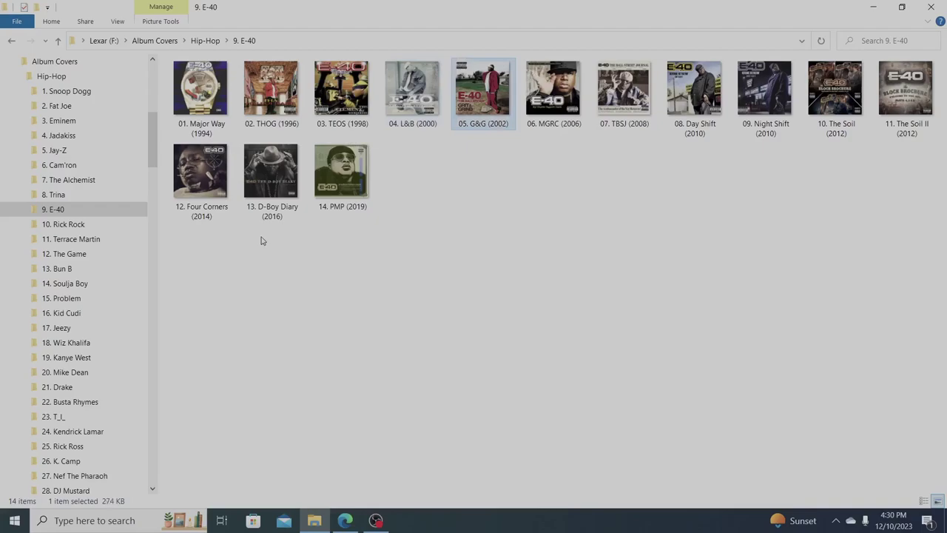
key("Right")
key("Right")
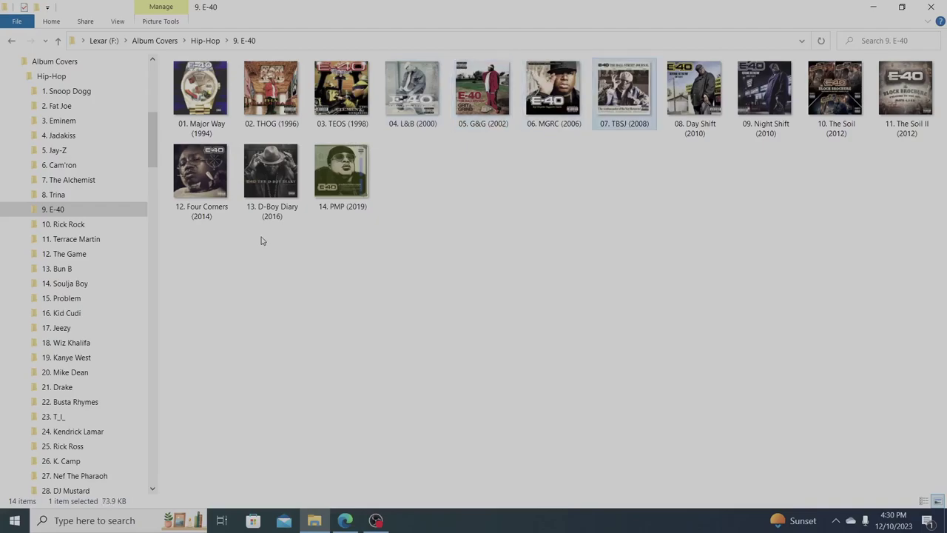
key("Right")
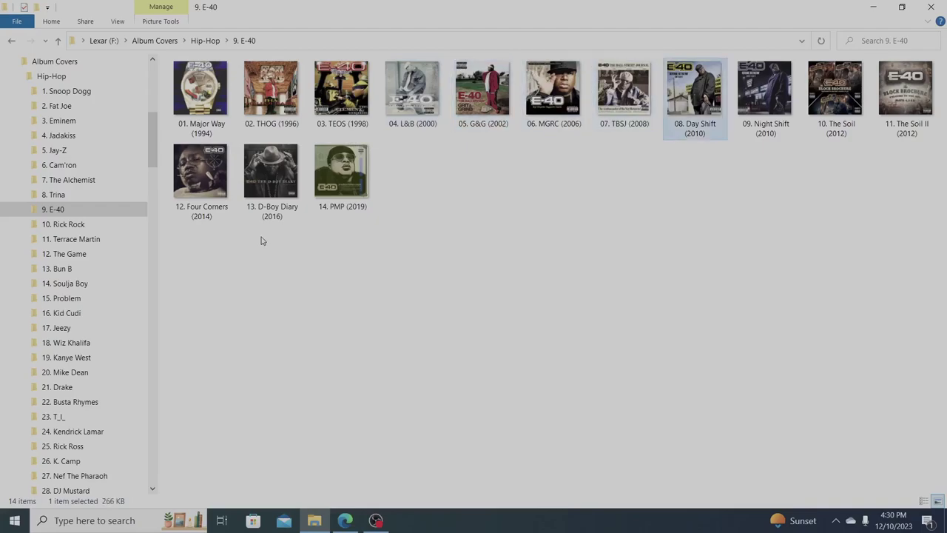
key("Right")
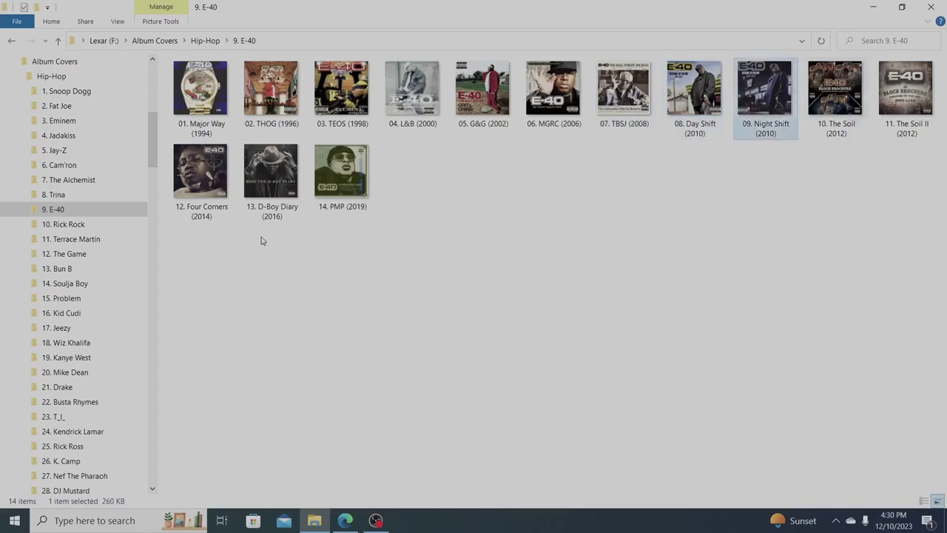
key("Right")
key("Right")
key("Right")
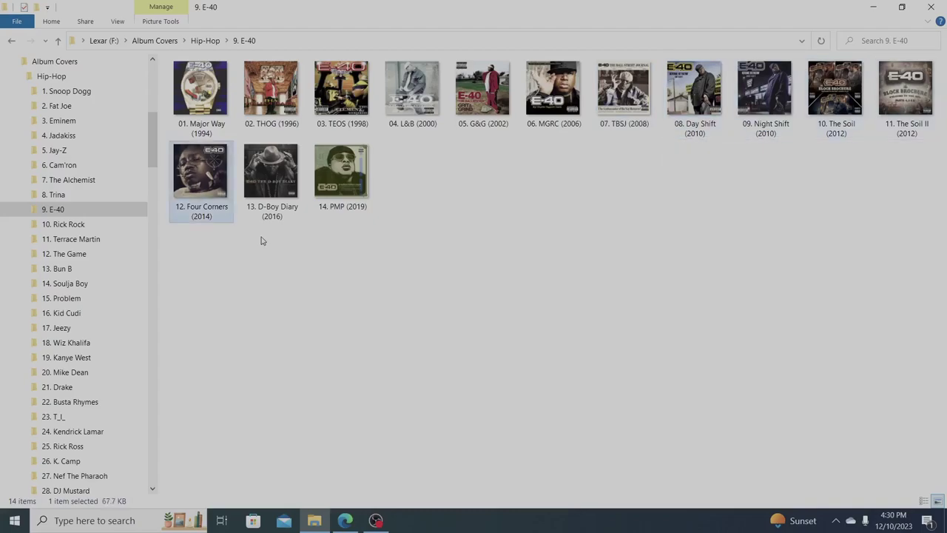
key("Right")
key("Right")
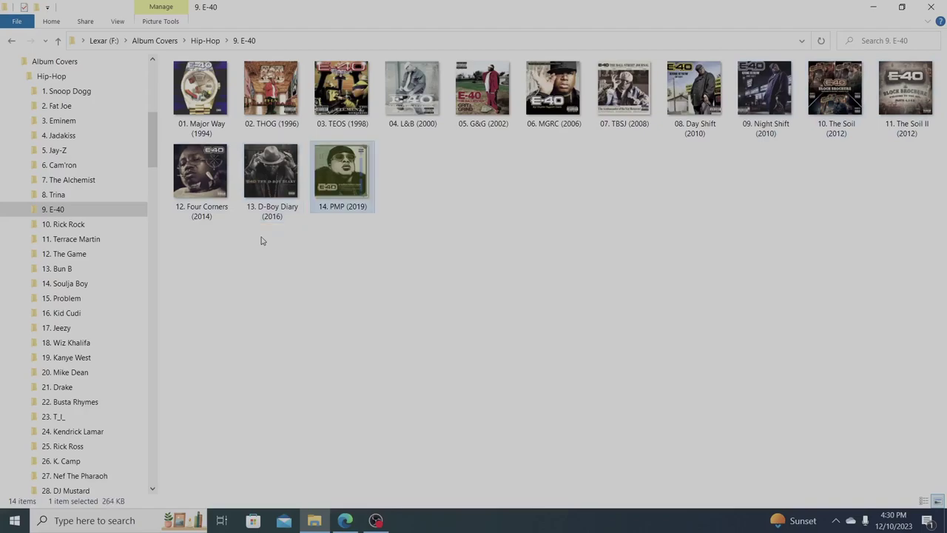
Open the 10. Rick Rock, 11. Terrace Martin and 12. The Game folders in turn to check for album covers
scroll(105, 215, "up", 1)
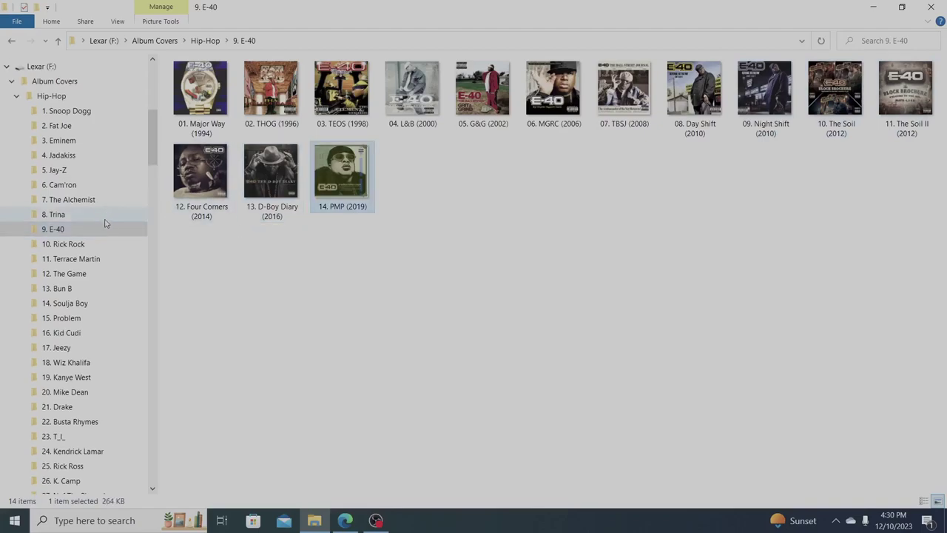
left_click(74, 248)
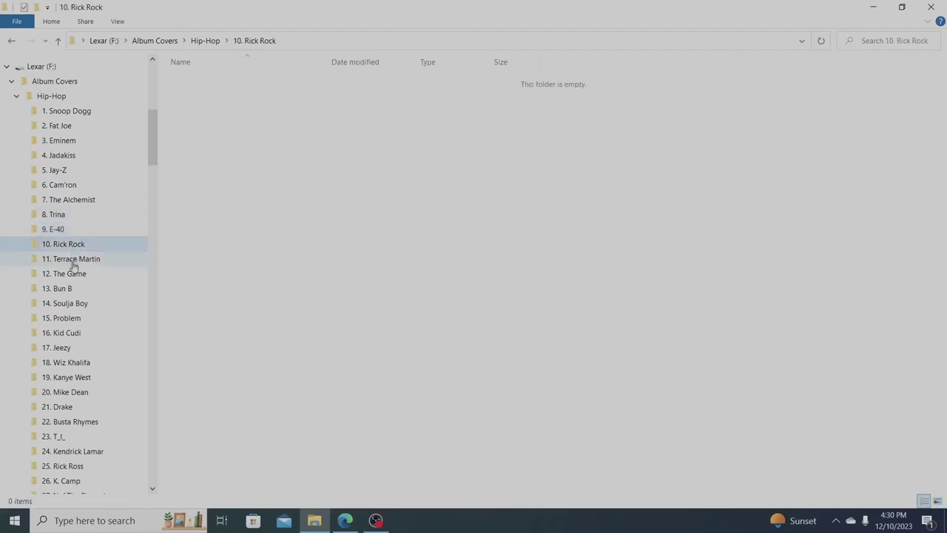
left_click(73, 261)
left_click(74, 278)
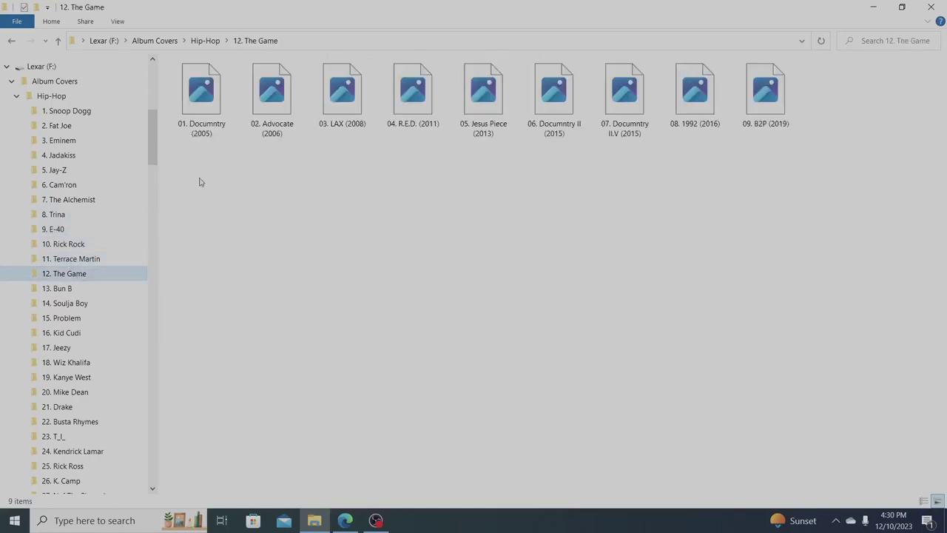
Go through The Game's album covers one by one, from 01. Documntry (2005) to 09. B2P (2019)
left_click(214, 106)
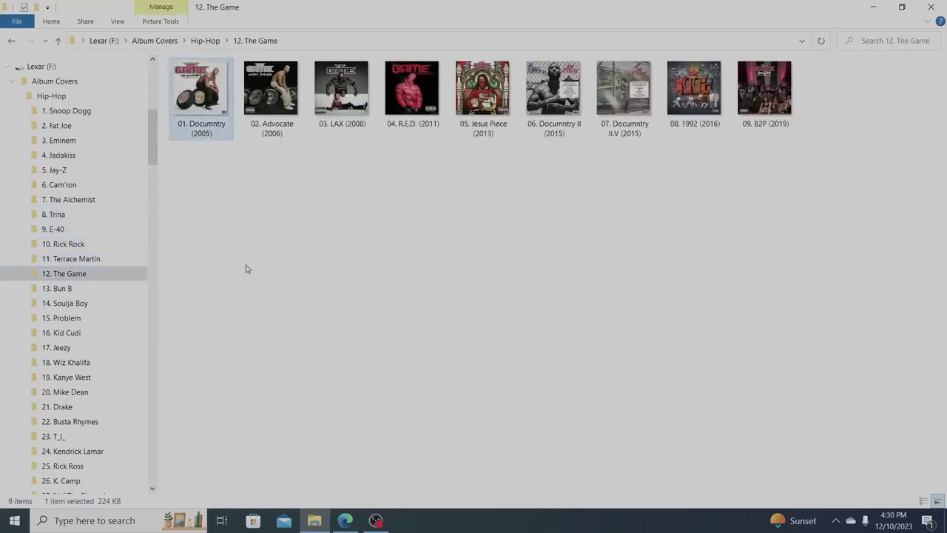
key("Right")
key("Right")
key("Right")
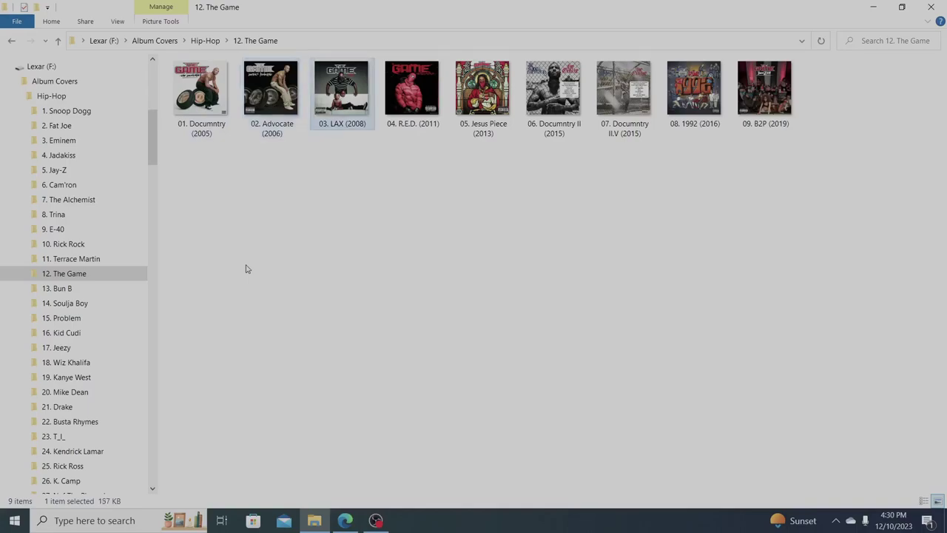
key("Right")
key("Right")
key("Right")
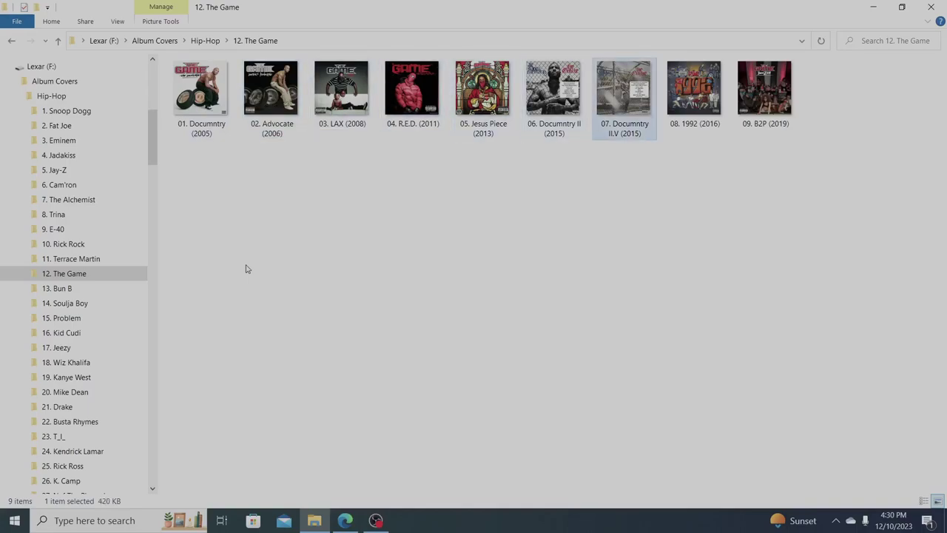
key("Right")
key("Right")
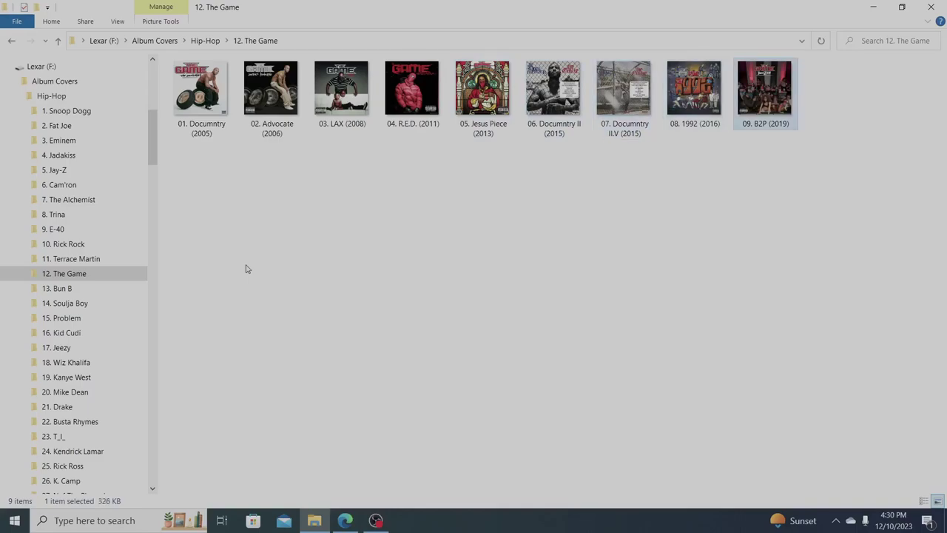
Open the 13. Bun B folder and go through its album covers one by one, from 01. Trill (2005) to 05. Return Of Trill (2018)
left_click(79, 290)
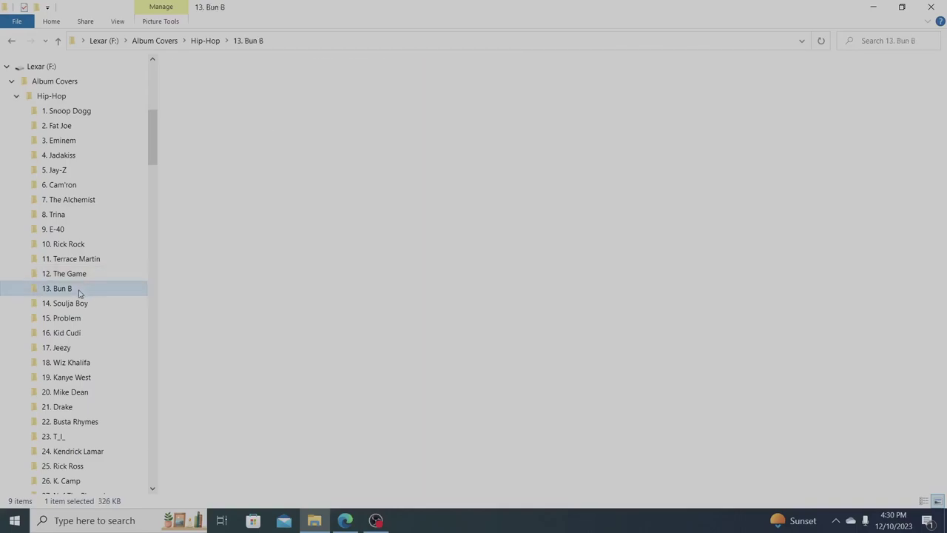
left_click(219, 111)
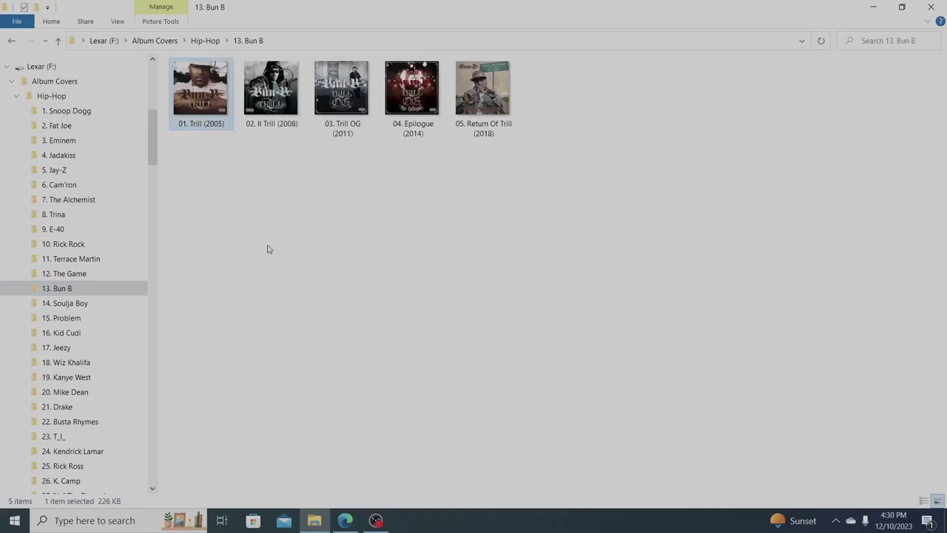
key("Right")
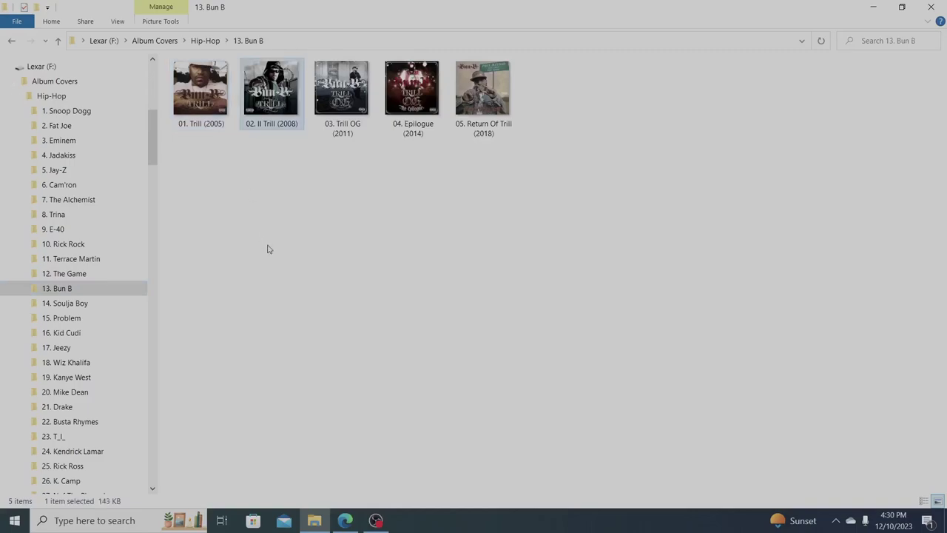
key("Right")
key("Right")
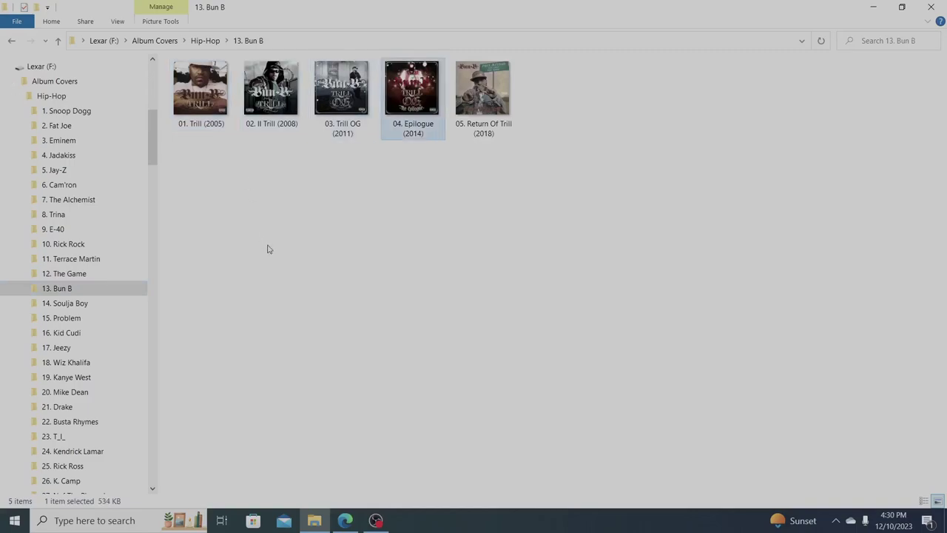
key("Right")
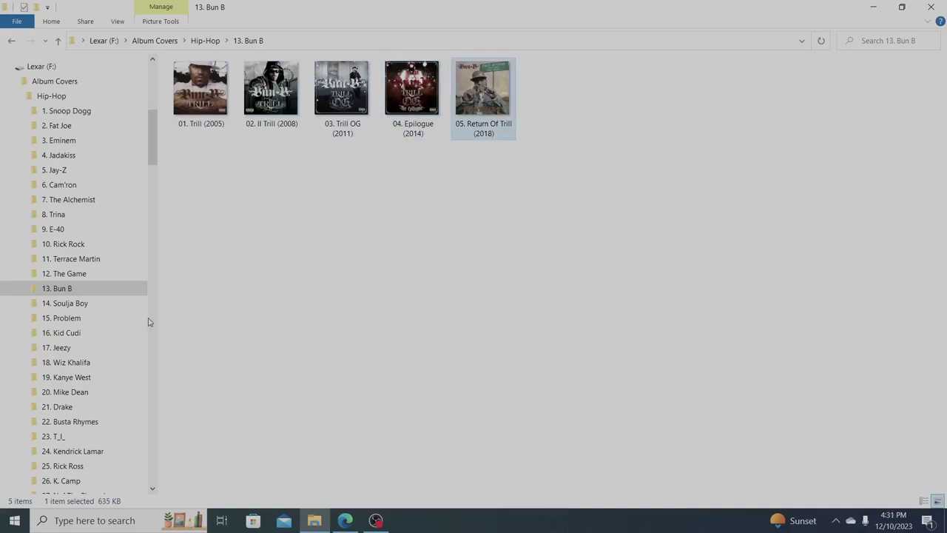
Open the 14. Soulja Boy, 15. Problem and 16. Kid Cudi folders in turn to check for album covers
left_click(94, 306)
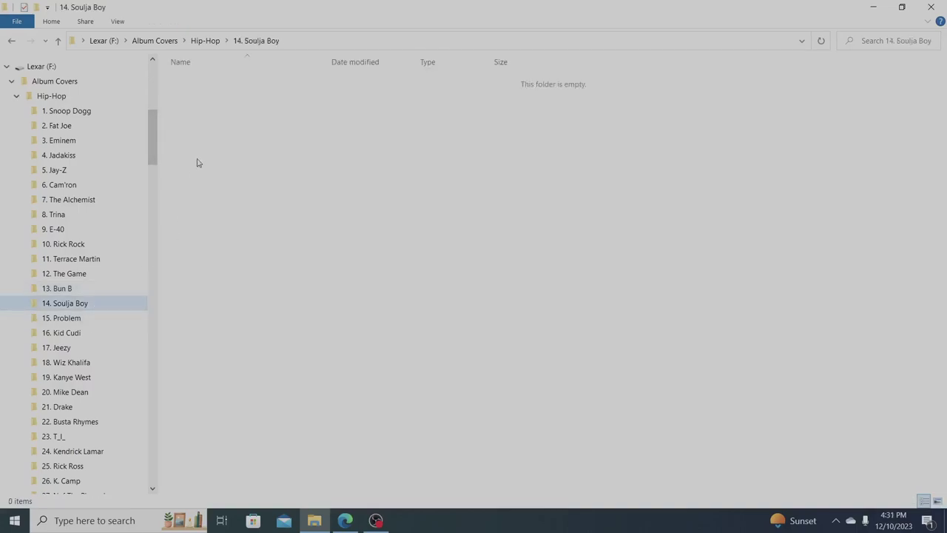
left_click(74, 322)
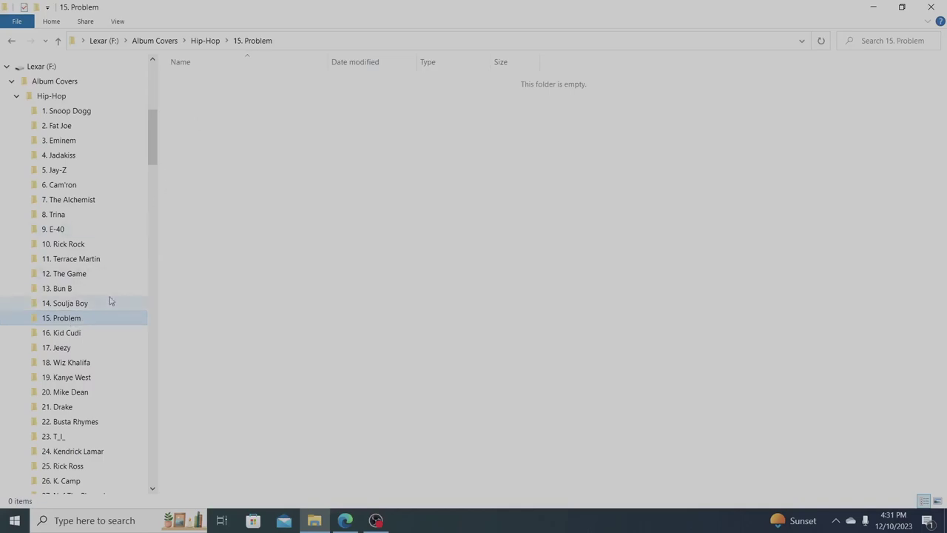
left_click(65, 336)
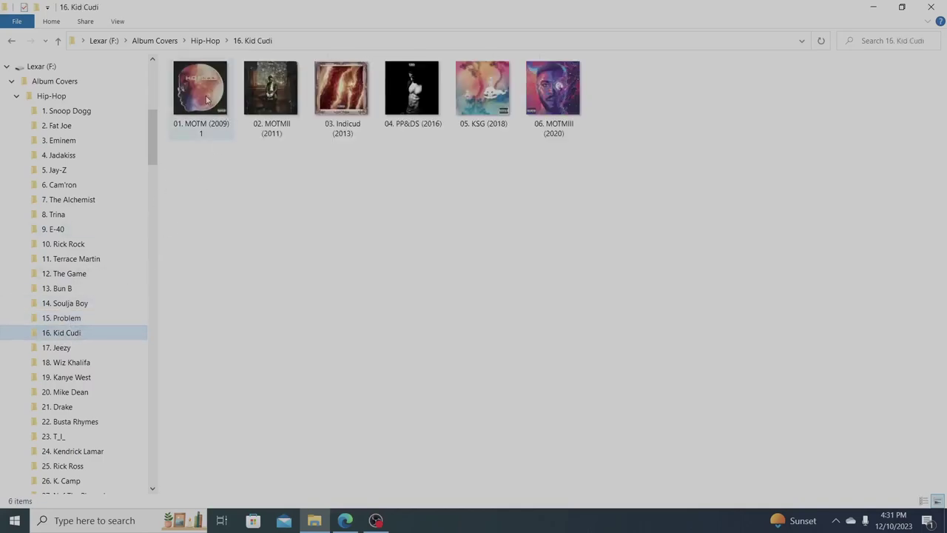
Go through Kid Cudi's album covers one by one, from 01. MOTM (2009) to 06. MOTMIII (2020)
left_click(225, 115)
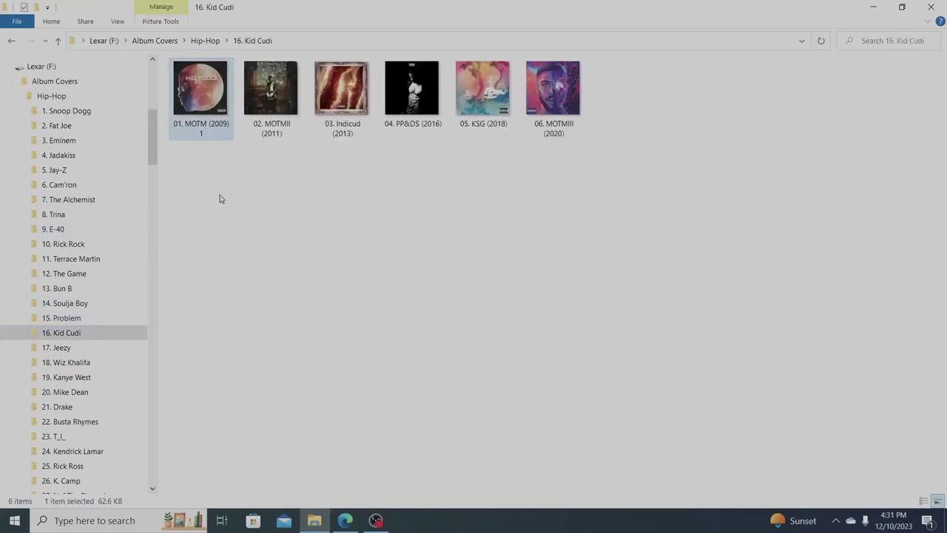
key("Right")
key("Right")
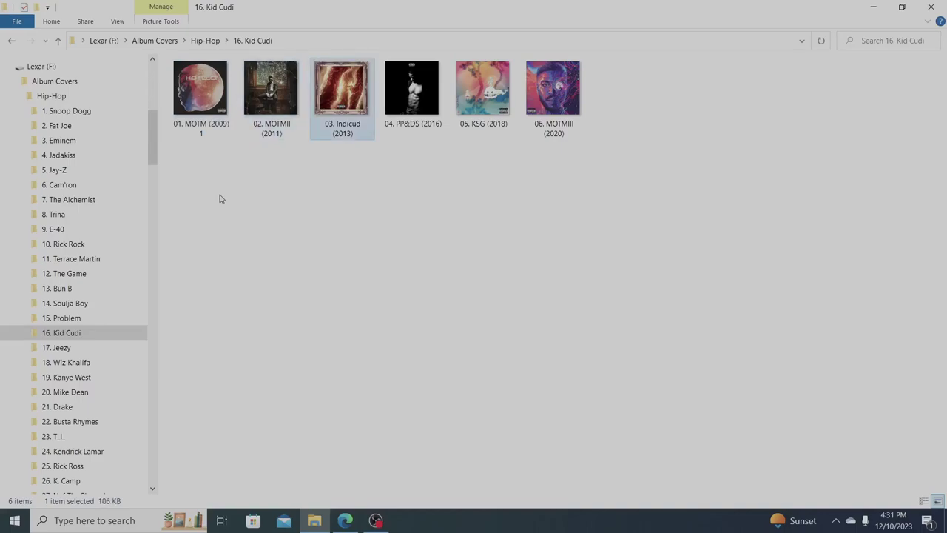
key("Right")
key("Right")
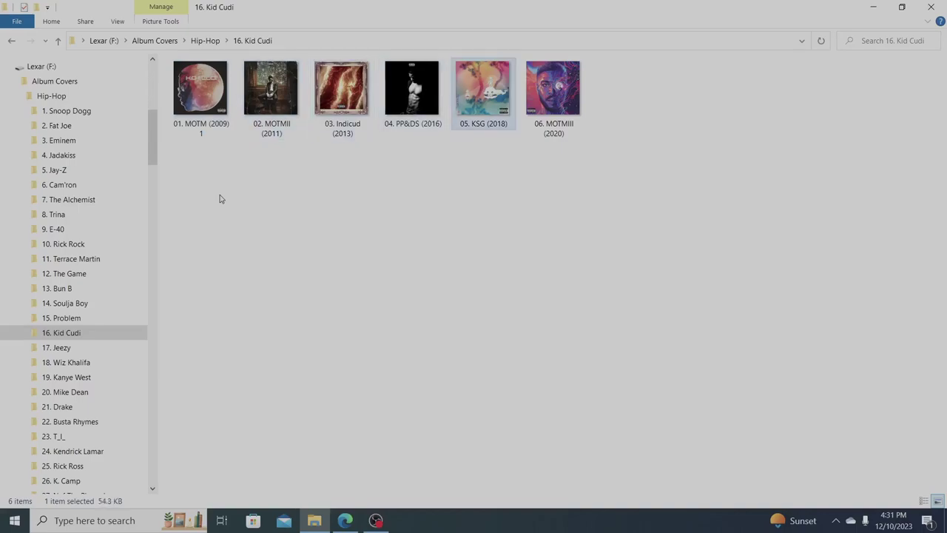
key("Right")
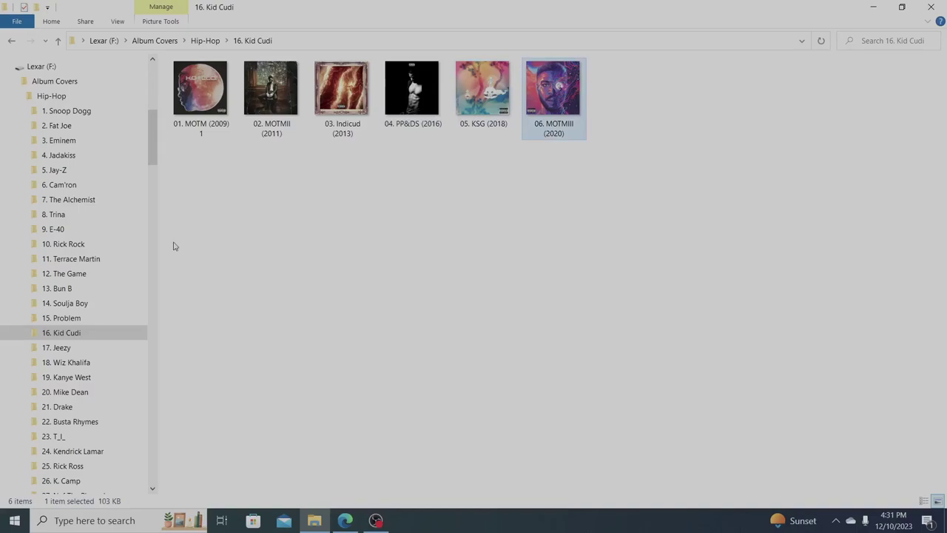
Open the 17. Jeezy folder and go through its album covers one by one, from 01. TM101 (2004) to 10. Recession II (2020)
left_click(65, 349)
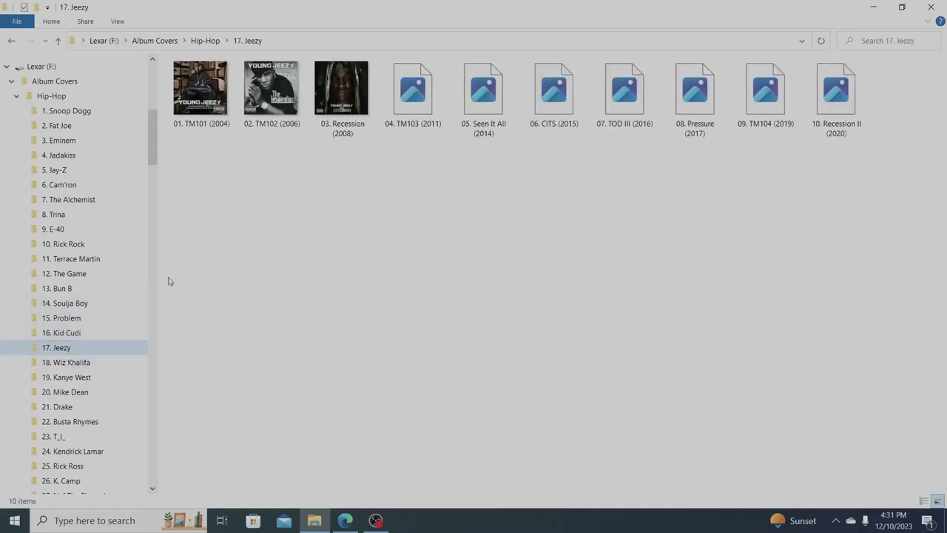
left_click(219, 94)
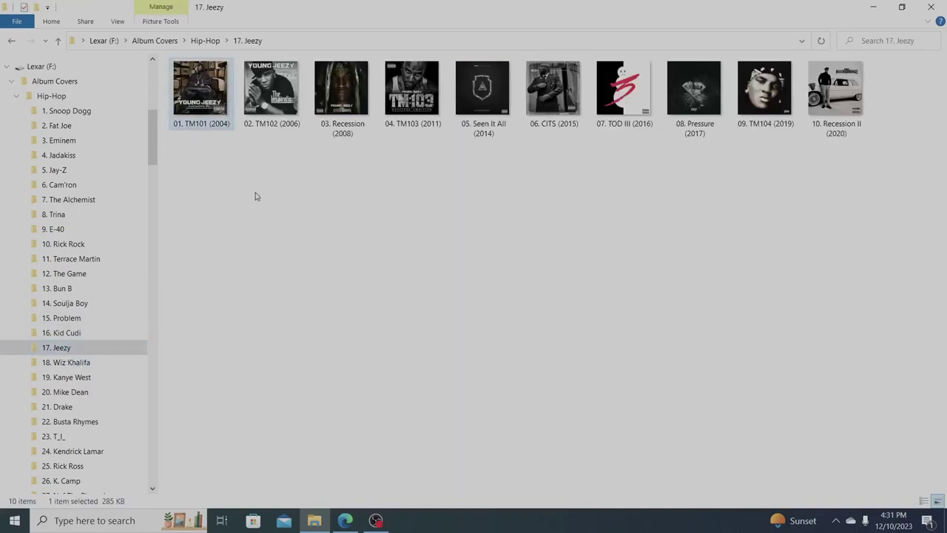
key("Right")
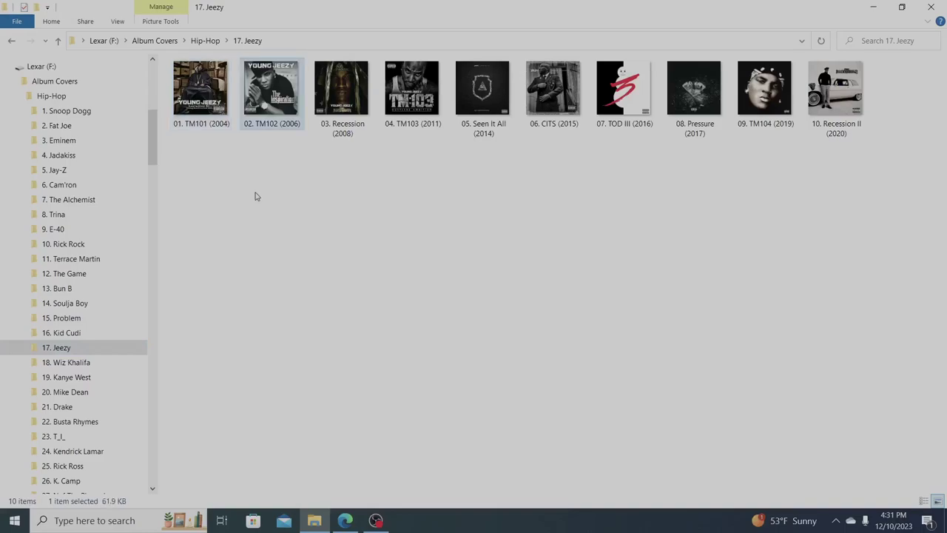
key("Right")
key("Right")
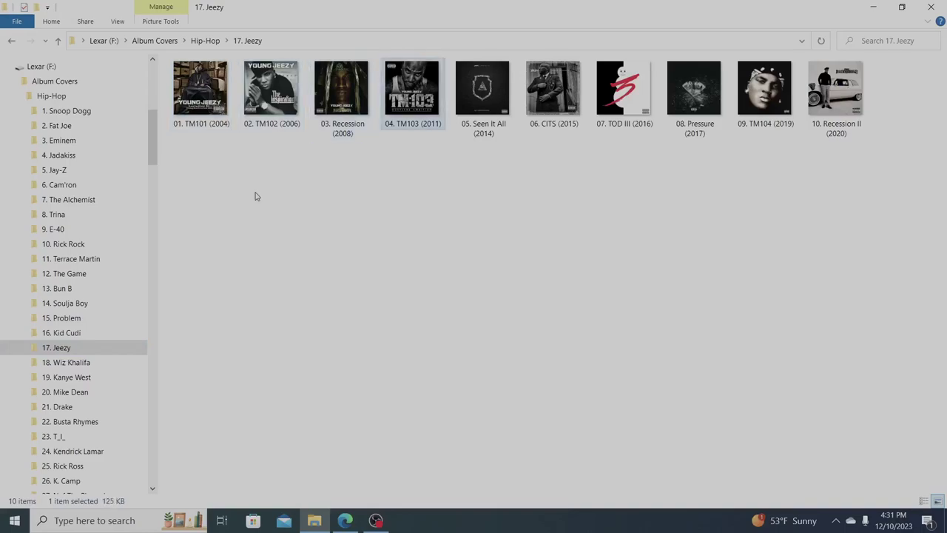
key("Right")
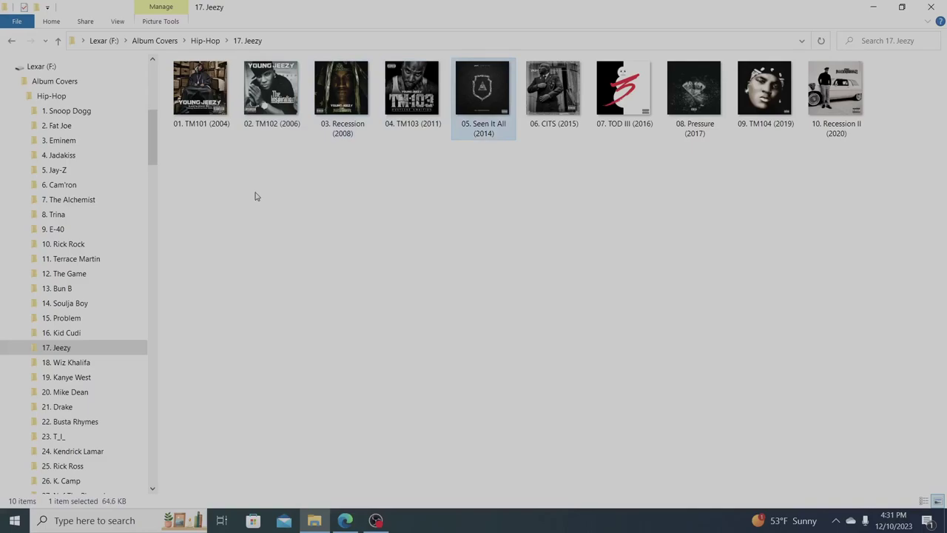
key("Right")
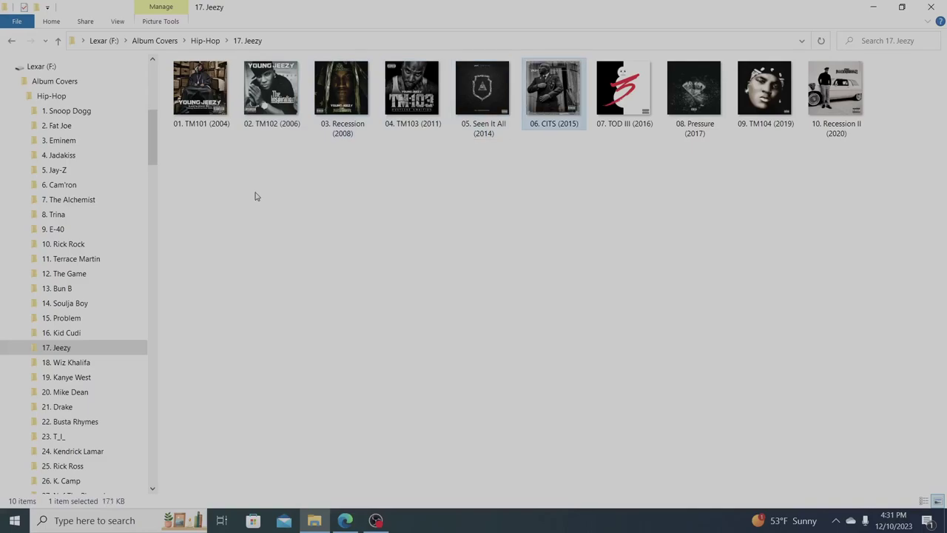
key("Right")
key("Right")
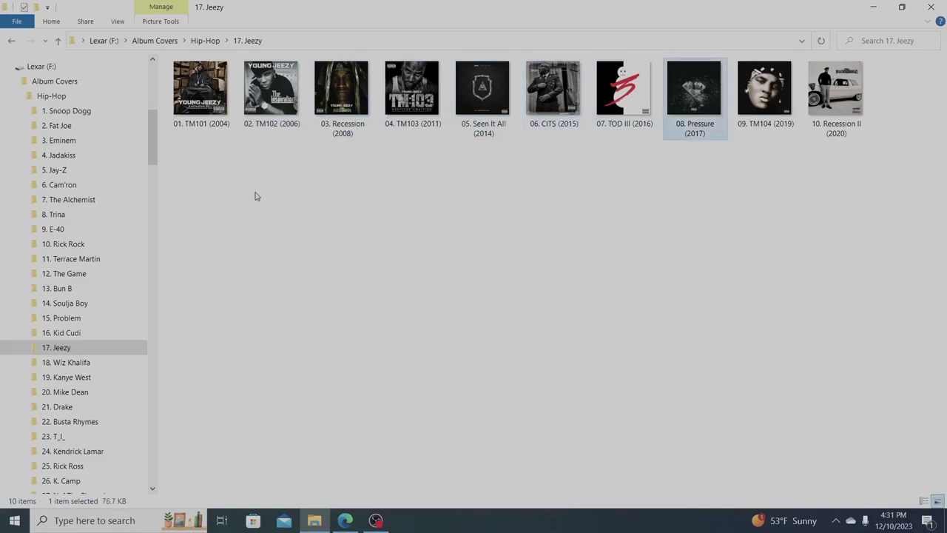
key("Right")
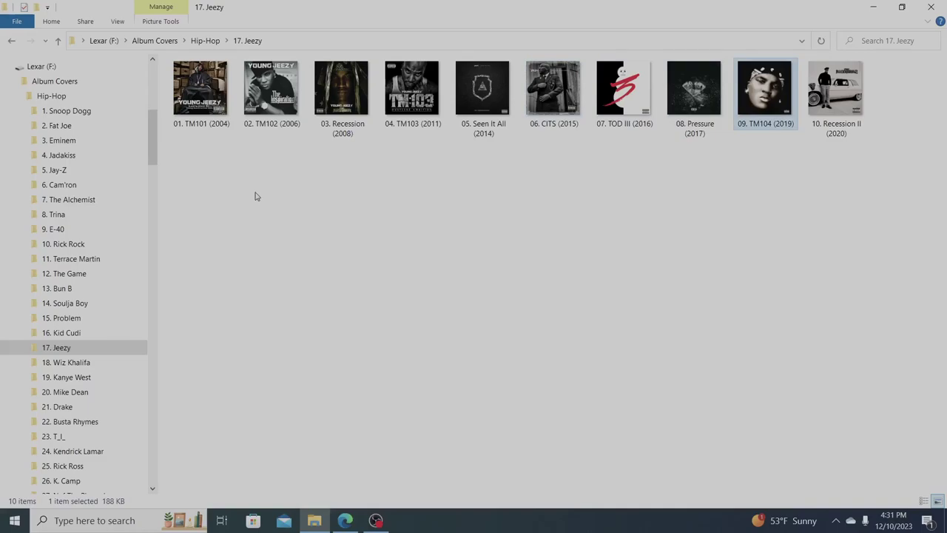
key("Right")
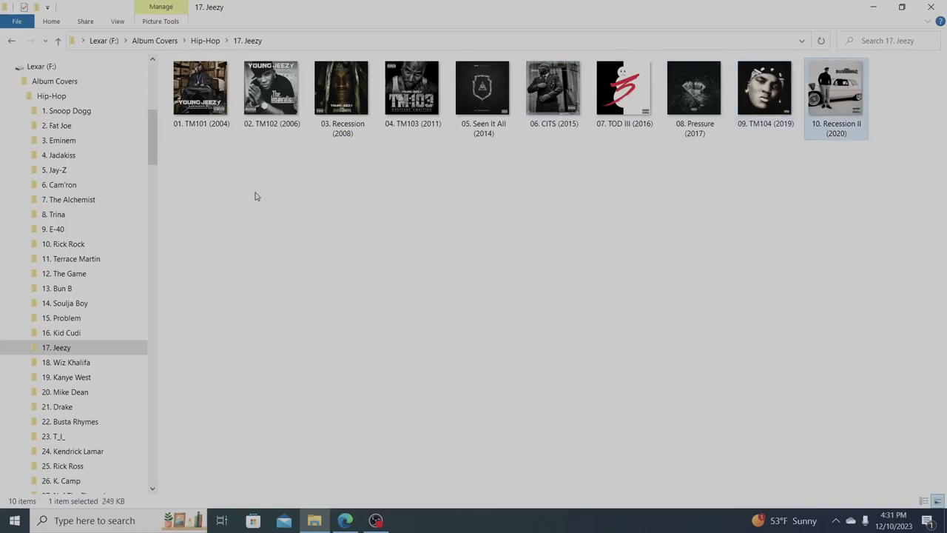
Open the 18. Wiz Khalifa folder and go through its album covers, from 01. Roll Papers (2011) to 05. Roll Papers II (2018)
left_click(86, 367)
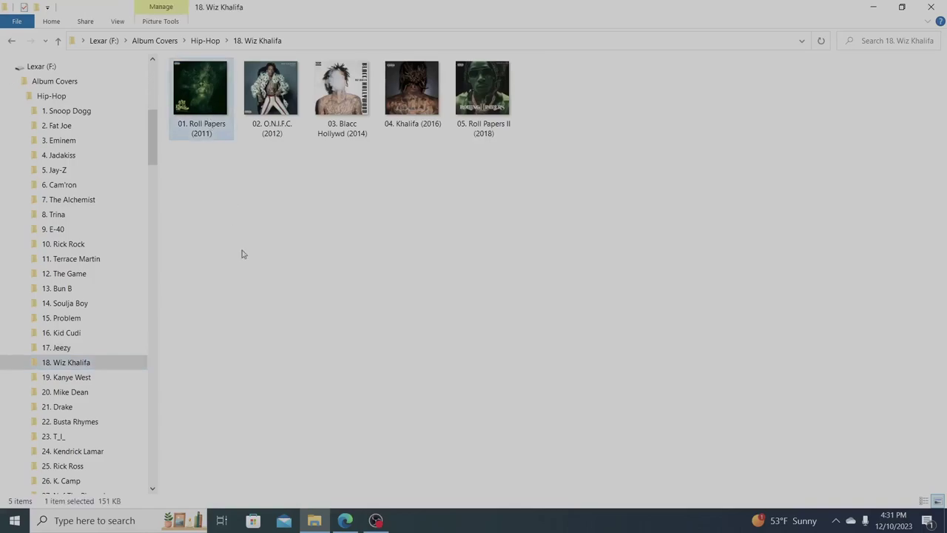
key("Right")
key("Right")
key("Right")
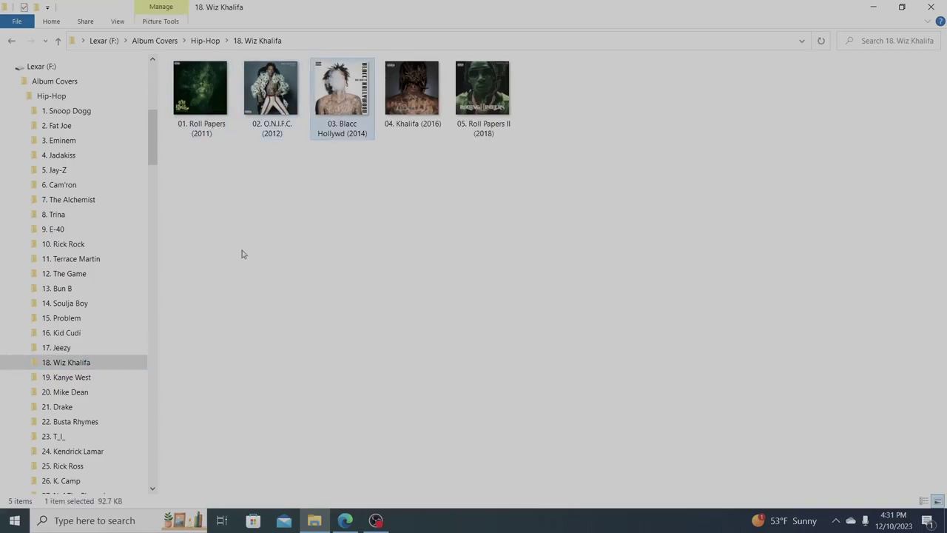
key("Right")
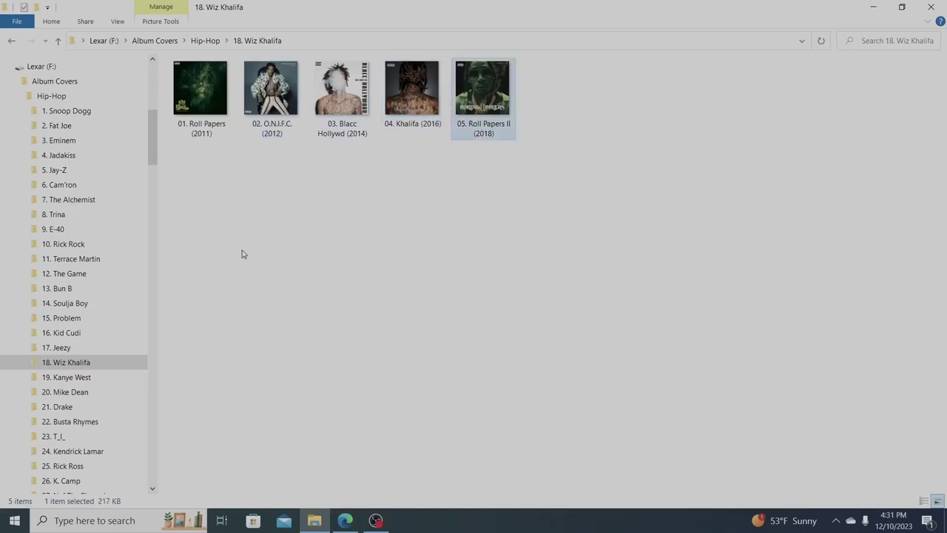
Open the 19. Kanye West folder and go through its album covers one by one, from 01. The Dropout (2003) to 10. Donda (2021)
left_click(90, 378)
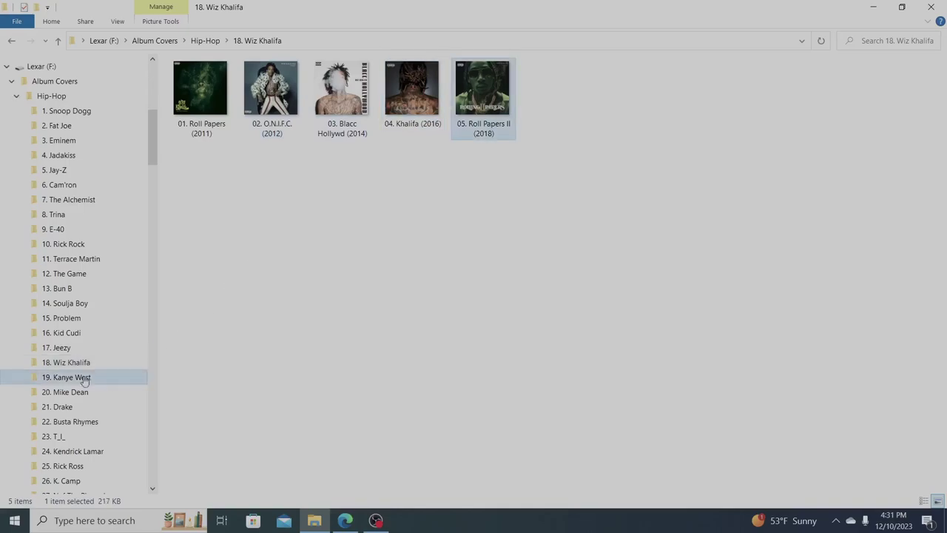
left_click(214, 108)
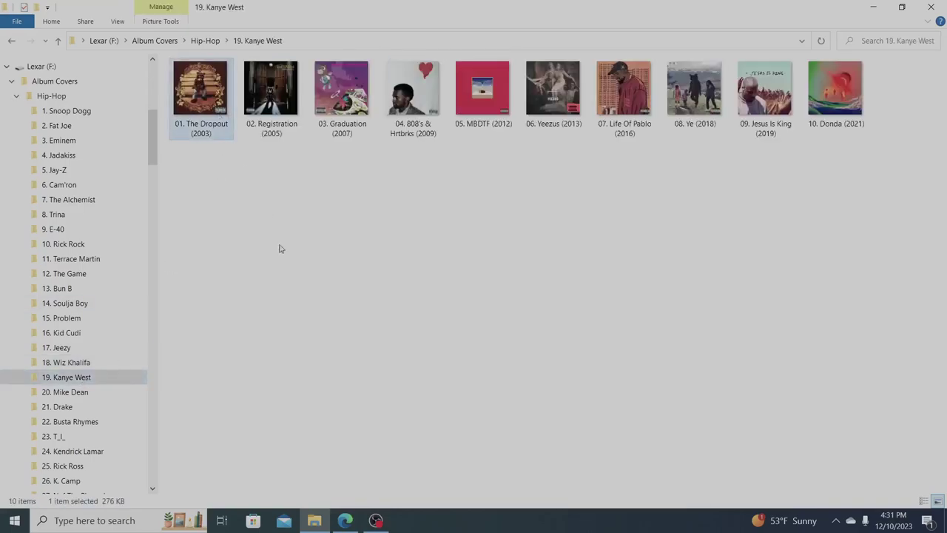
key("Right")
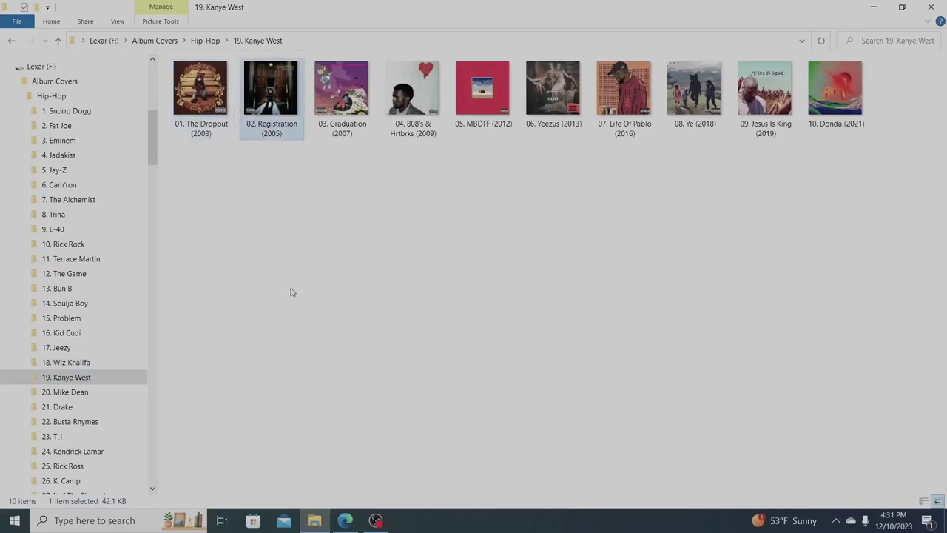
key("Right")
key("Right")
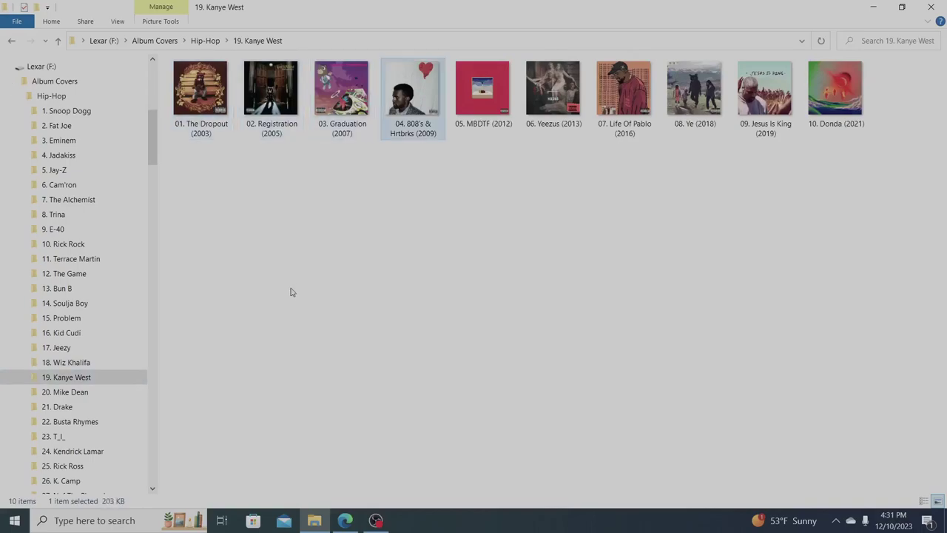
key("Right")
key("Right")
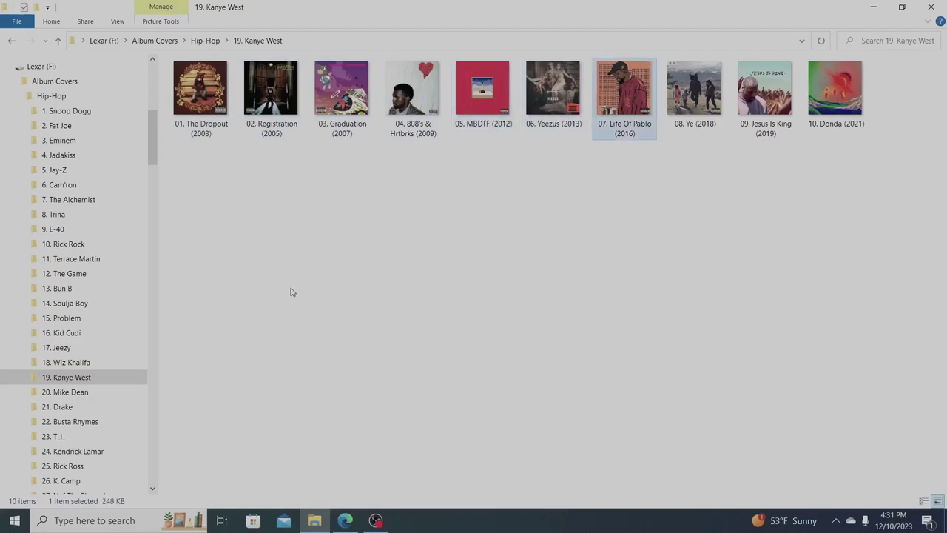
key("Right")
key("Right")
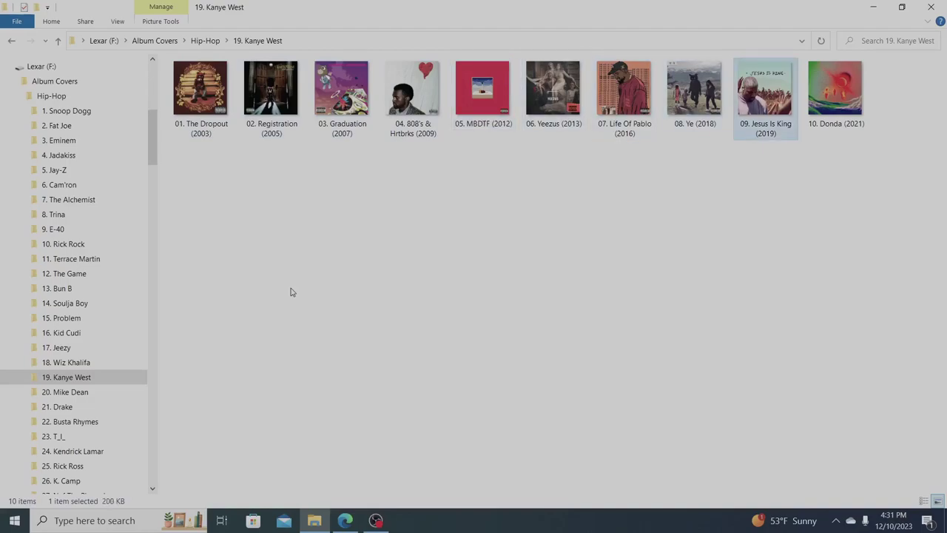
key("Right")
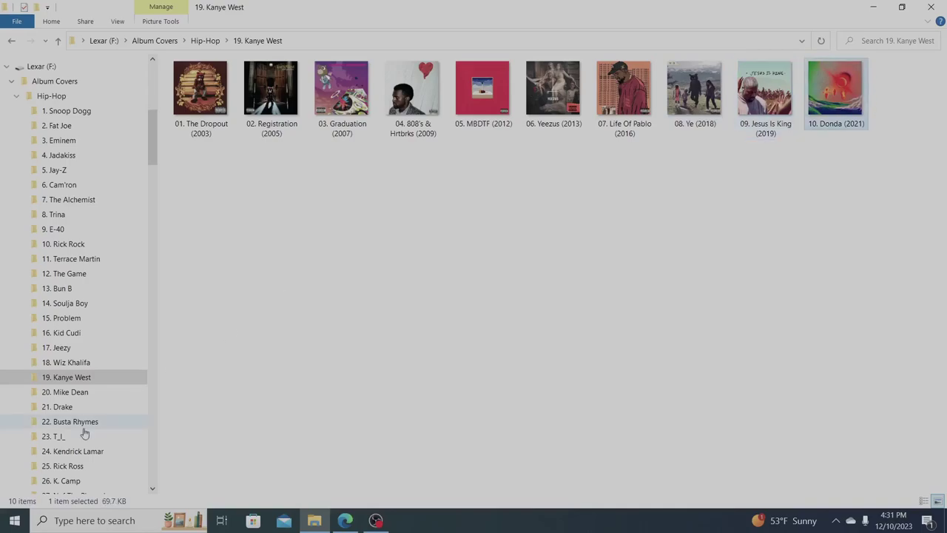
Check the 20. Mike Dean folder, then go through the 21. Drake folder's album covers from 01. TML (2009) to 07. CLB (2021)
left_click(80, 397)
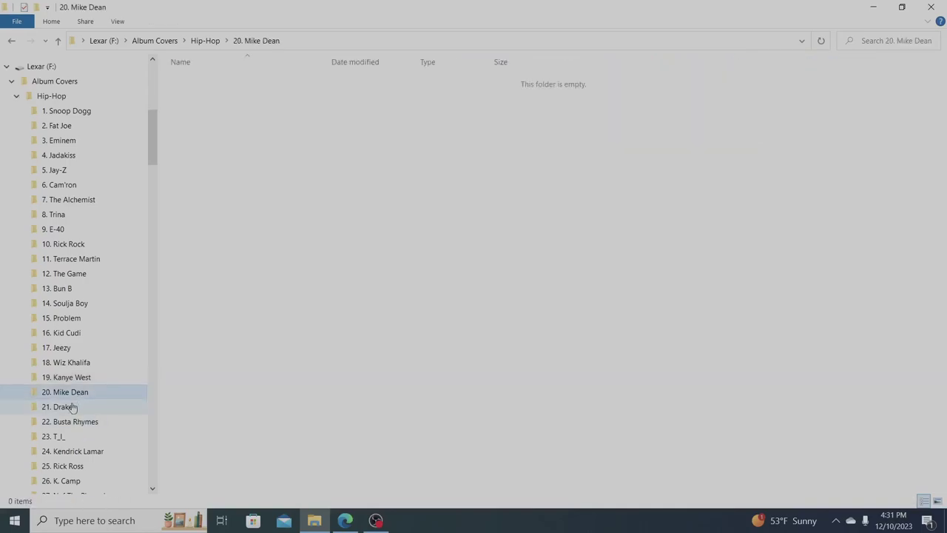
left_click(71, 407)
left_click(209, 120)
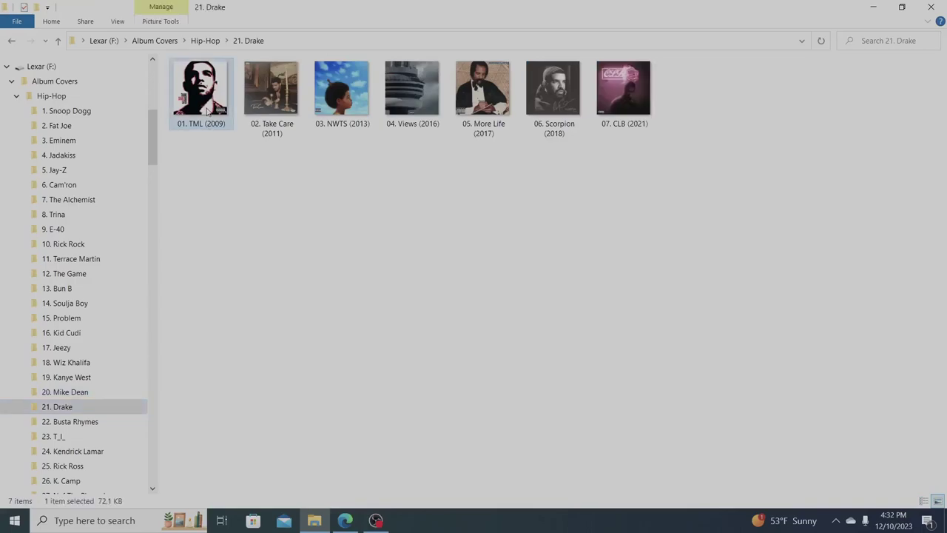
key("Right")
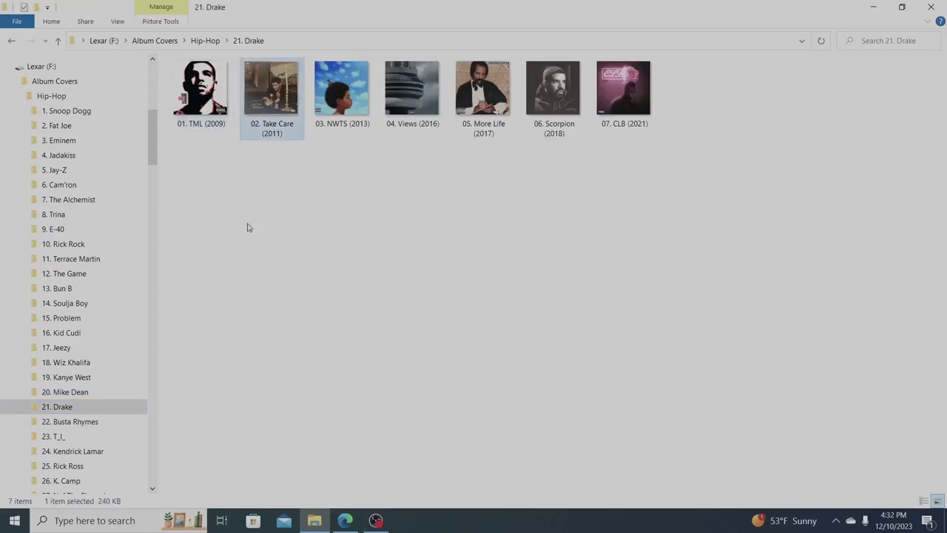
key("Right")
key("Right")
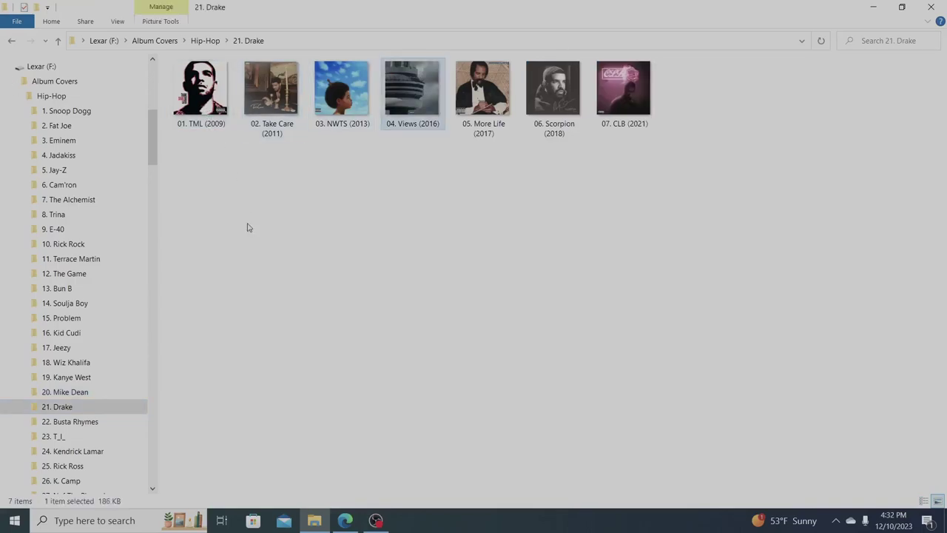
key("Right")
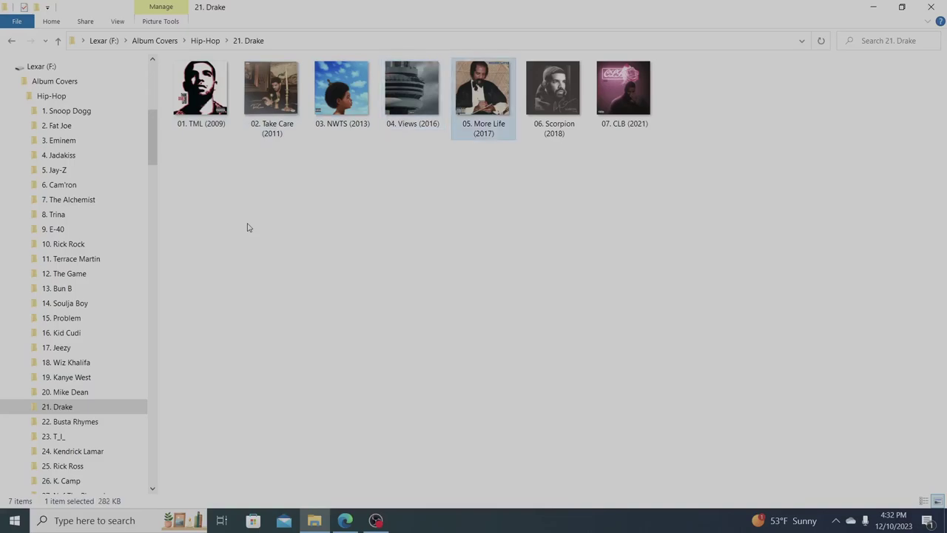
key("Right")
key("Right")
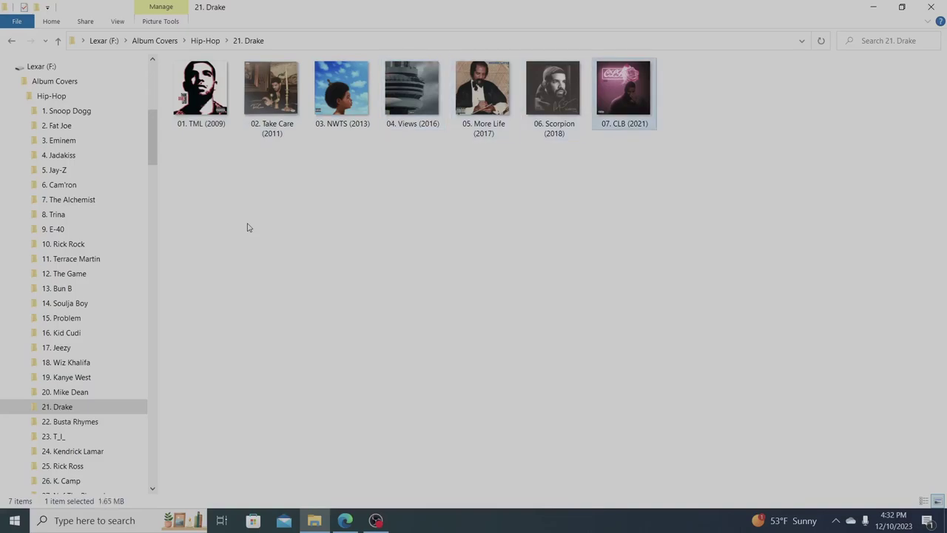
Open the 22. Busta Rhymes folder and go through its album covers one by one, from 01. The Coming (1996) to 11. ELEII (2020)
left_click(63, 422)
left_click(212, 103)
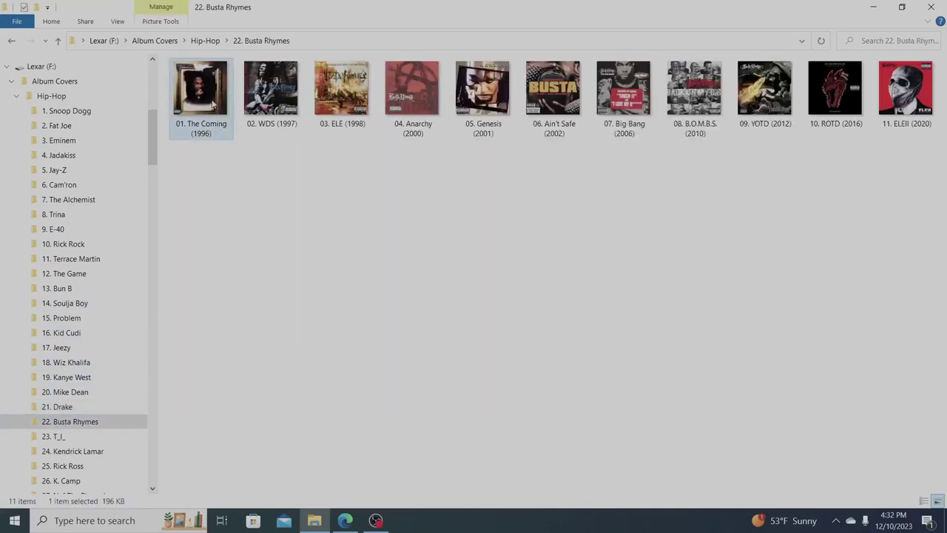
key("Right")
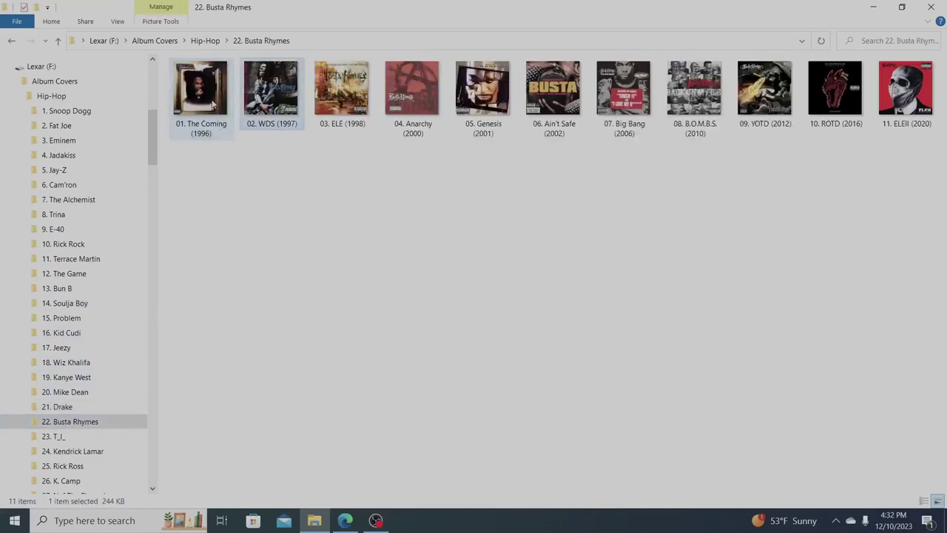
key("Right")
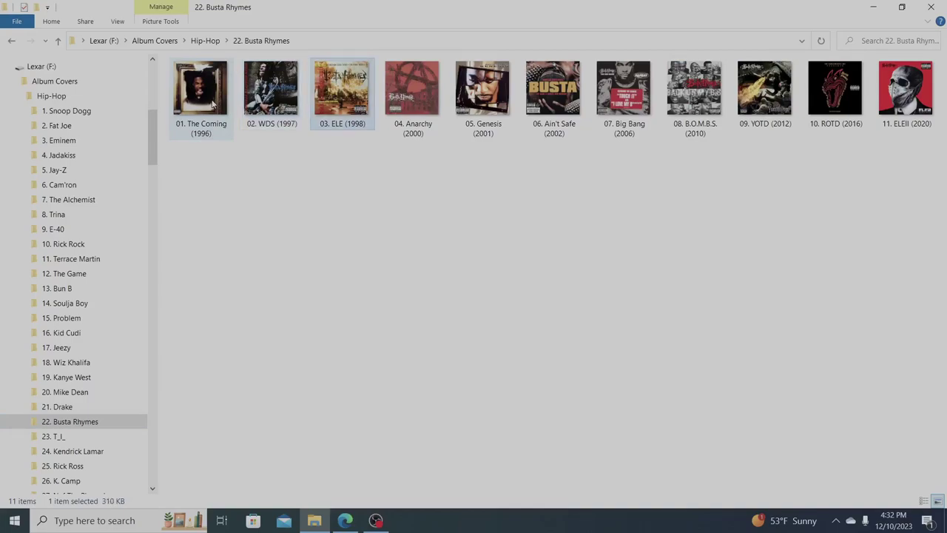
key("Right")
key("Right")
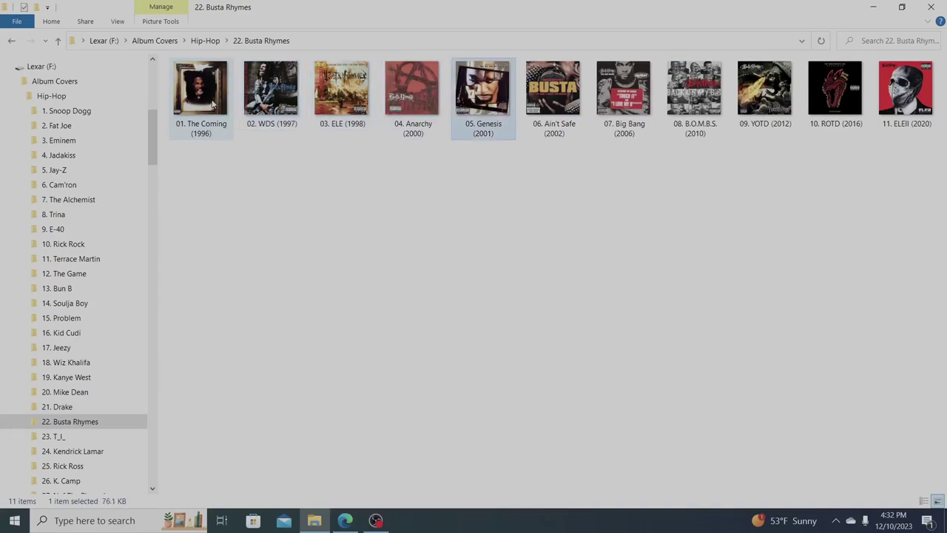
key("Right")
key("Right")
key("Right")
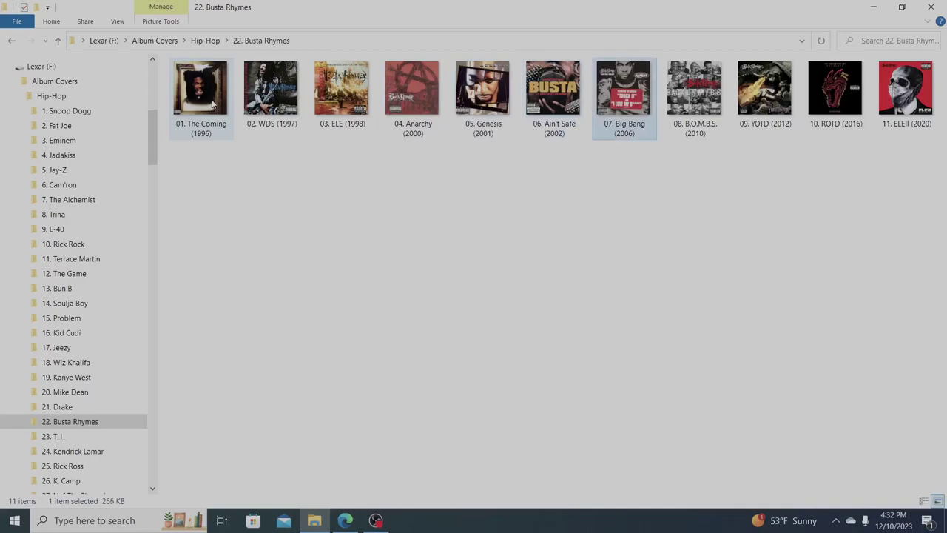
key("Right")
key("Right")
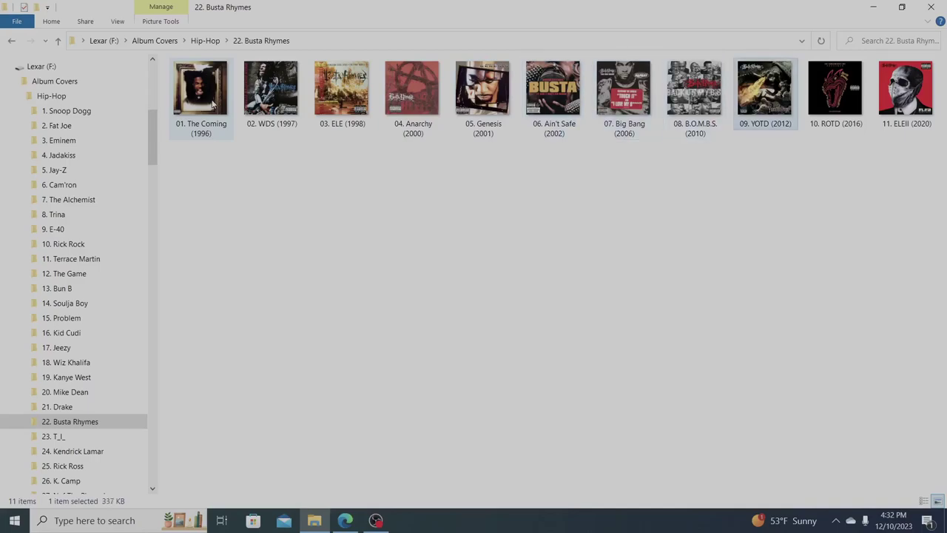
key("Right")
key("Right")
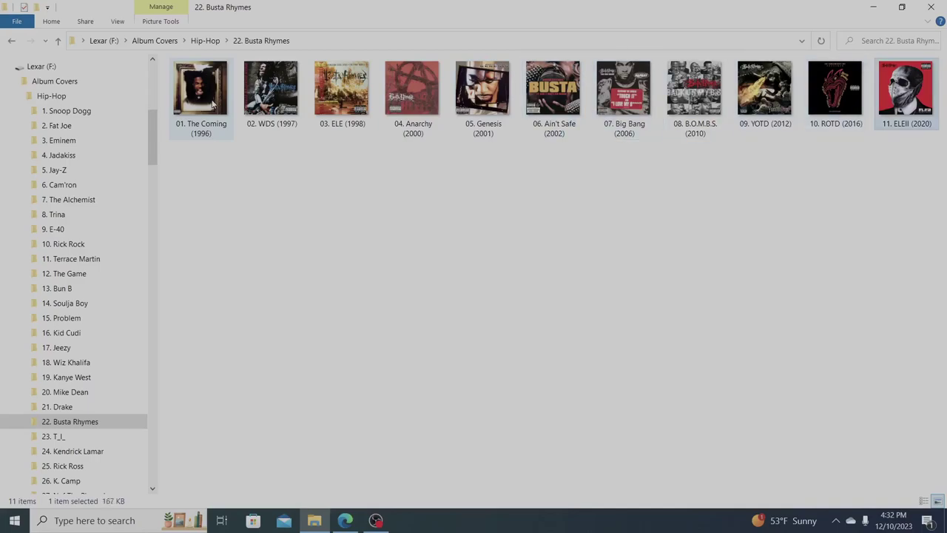
Open the 23. T_I_ folder and go through its album covers one by one, from 01. Serious (2001) to 11. L.I.B.R.A. (2020)
left_click(66, 438)
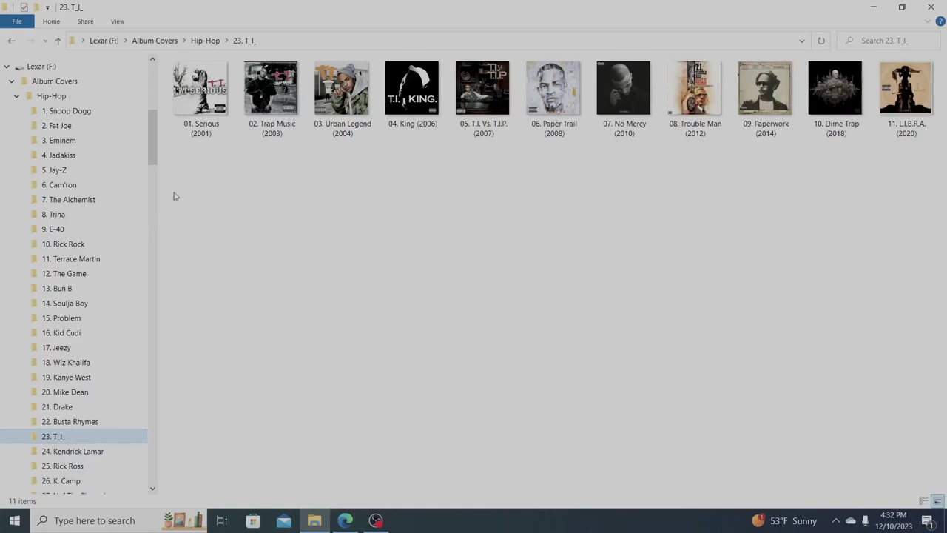
left_click(225, 100)
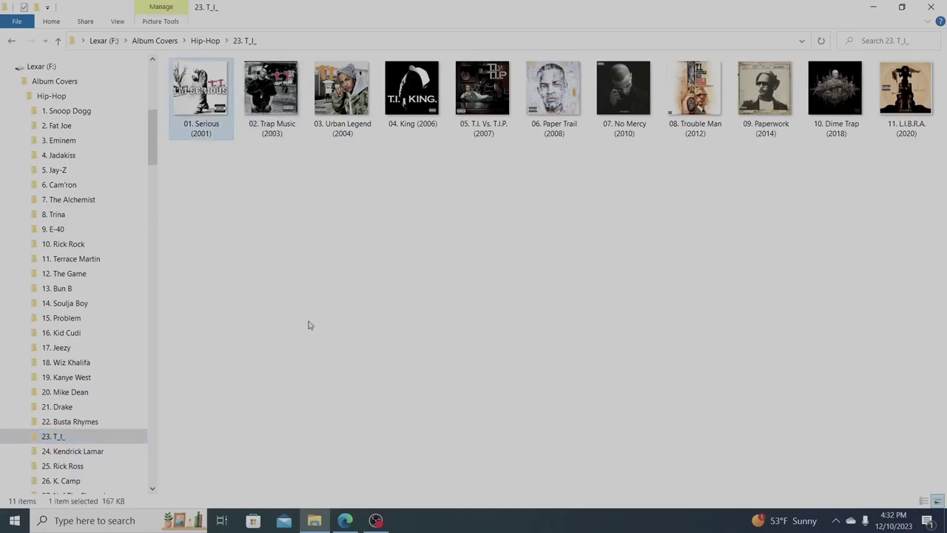
key("Right")
key("Right")
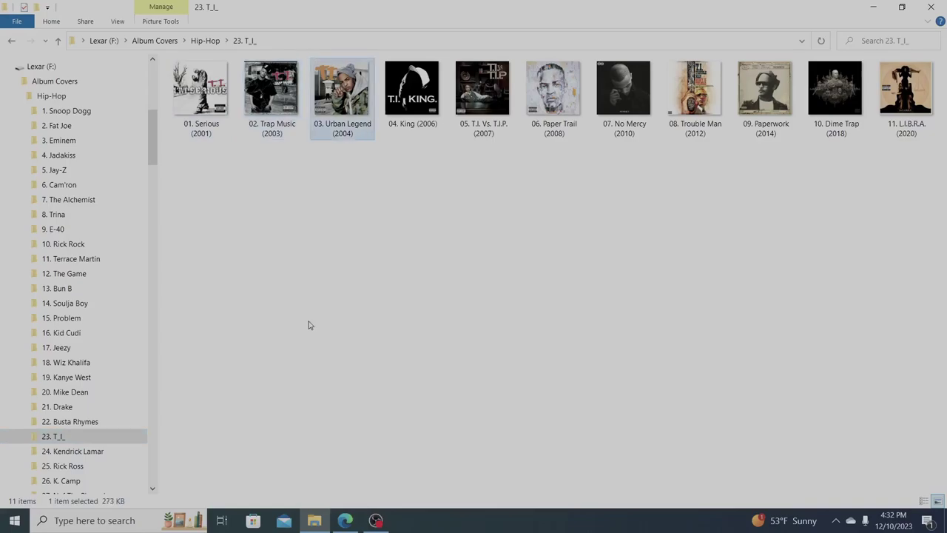
key("Right")
key("Right")
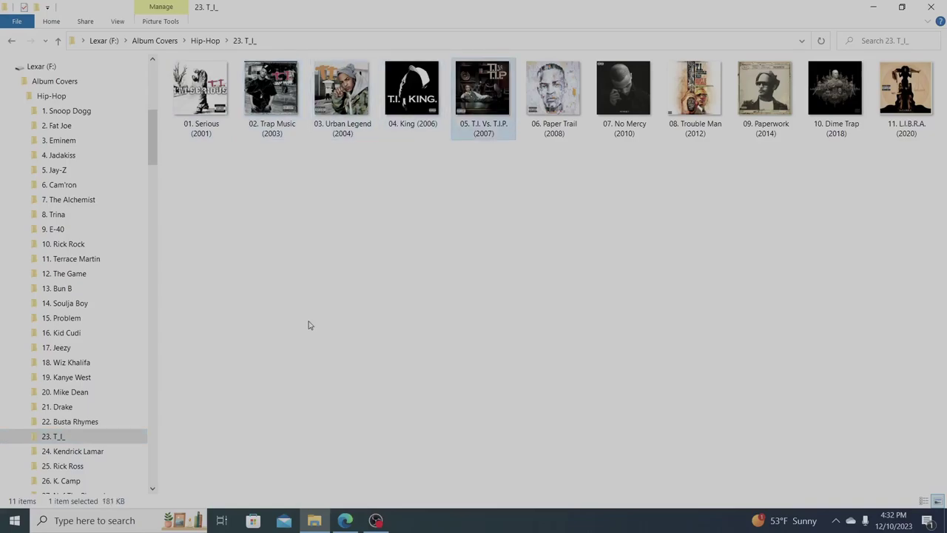
key("Right")
key("Right")
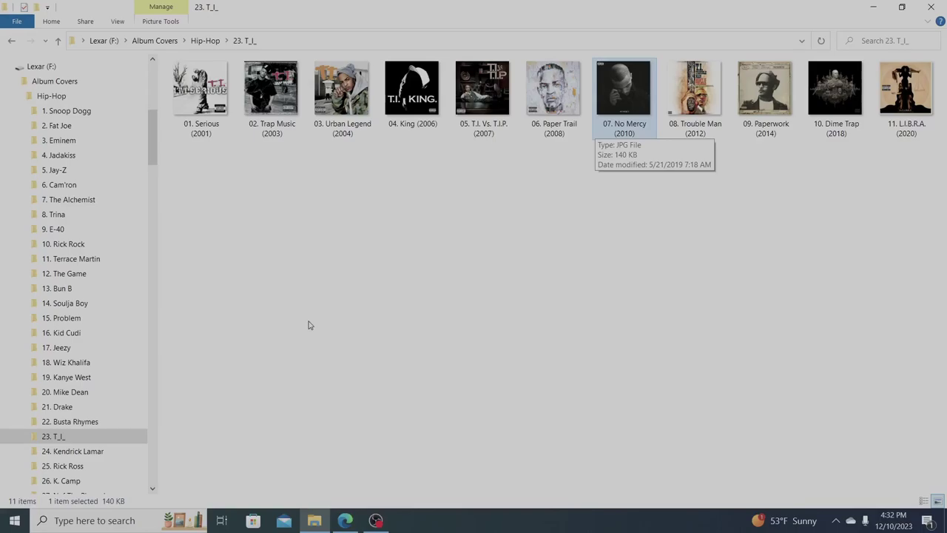
key("Right")
key("Right")
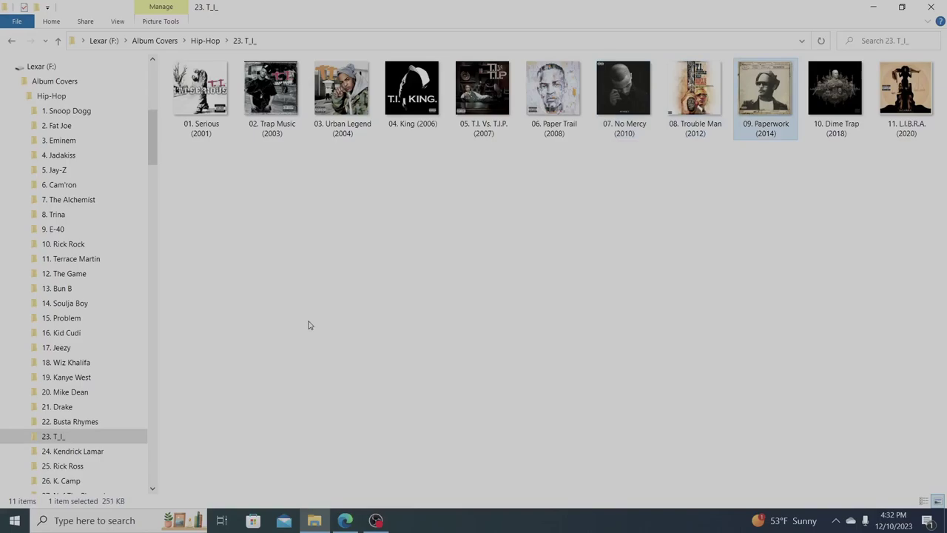
key("Right")
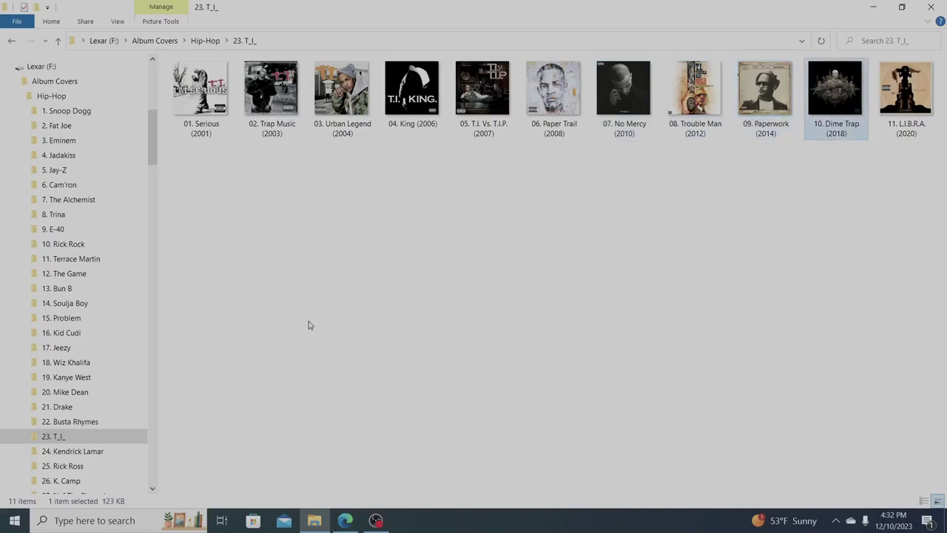
key("Right")
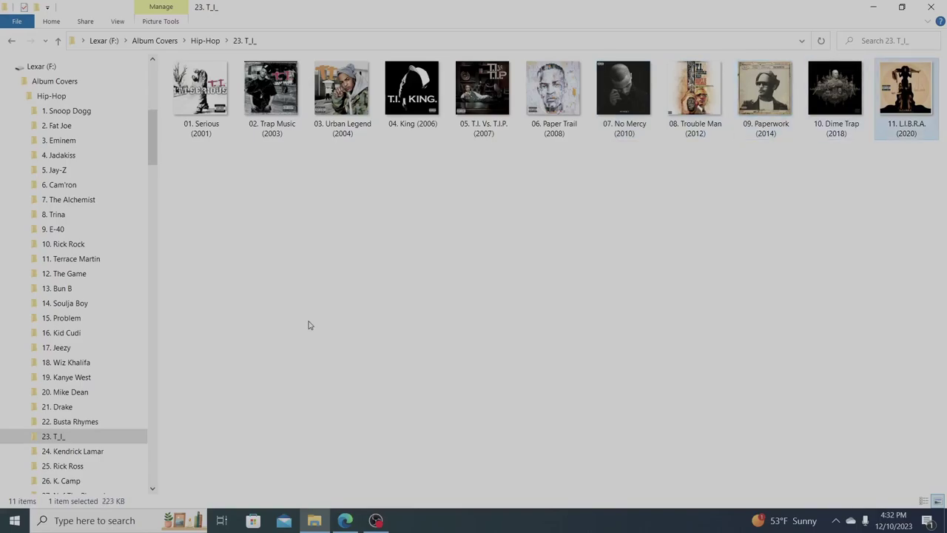
Open the 24. Kendrick Lamar folder and go through its album covers, from 01. S80 (2010) to 04. Damn (2017)
left_click(87, 452)
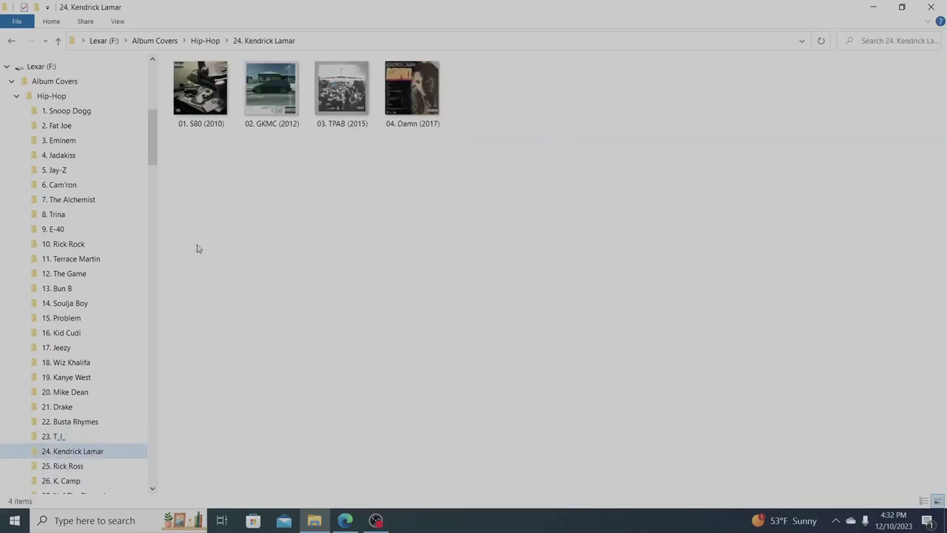
left_click(214, 111)
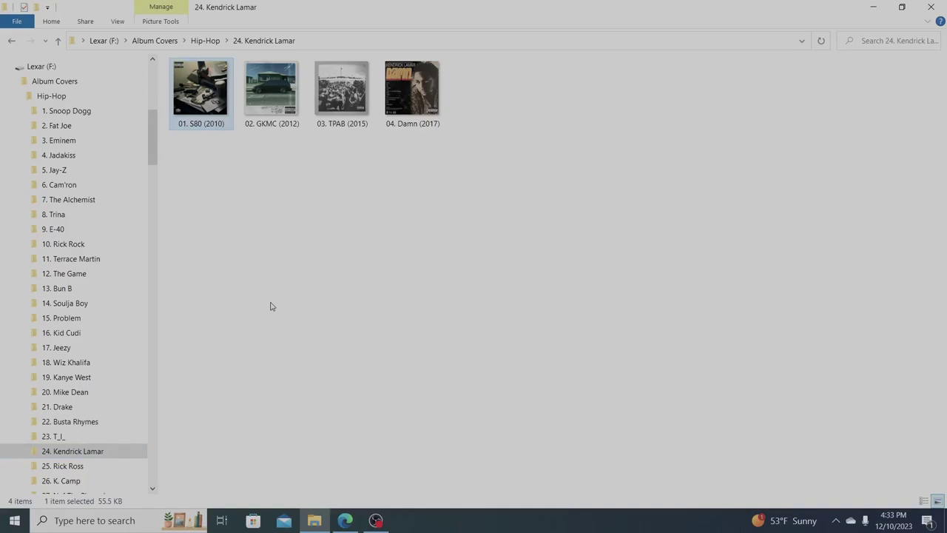
key("Right")
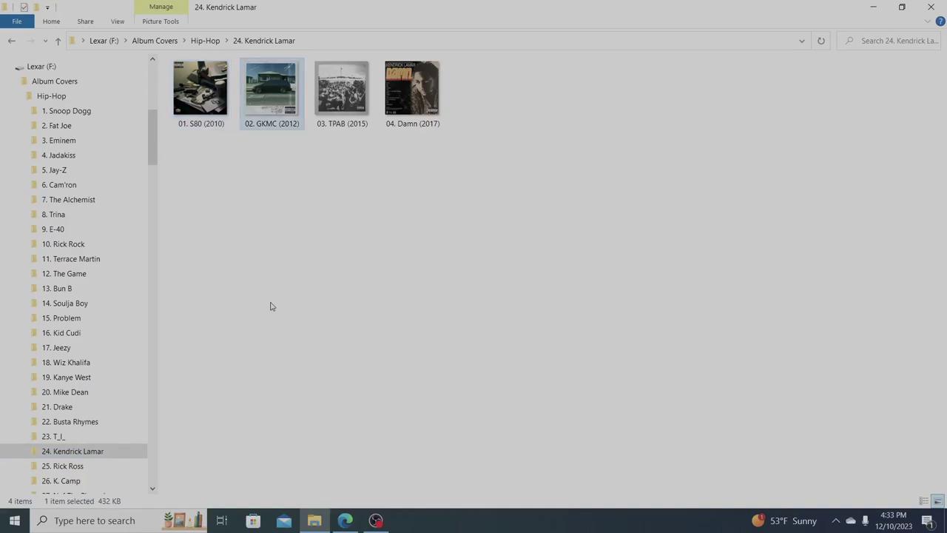
key("Right")
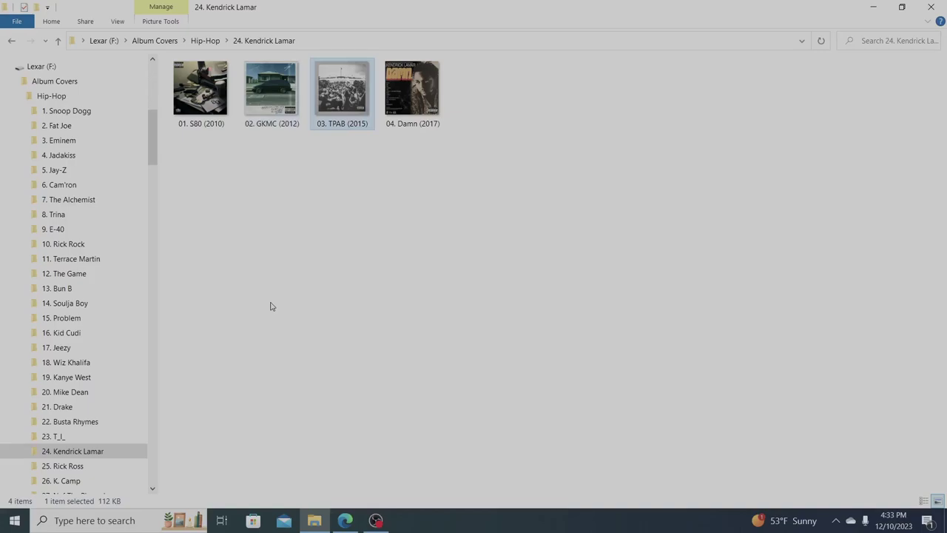
key("Right")
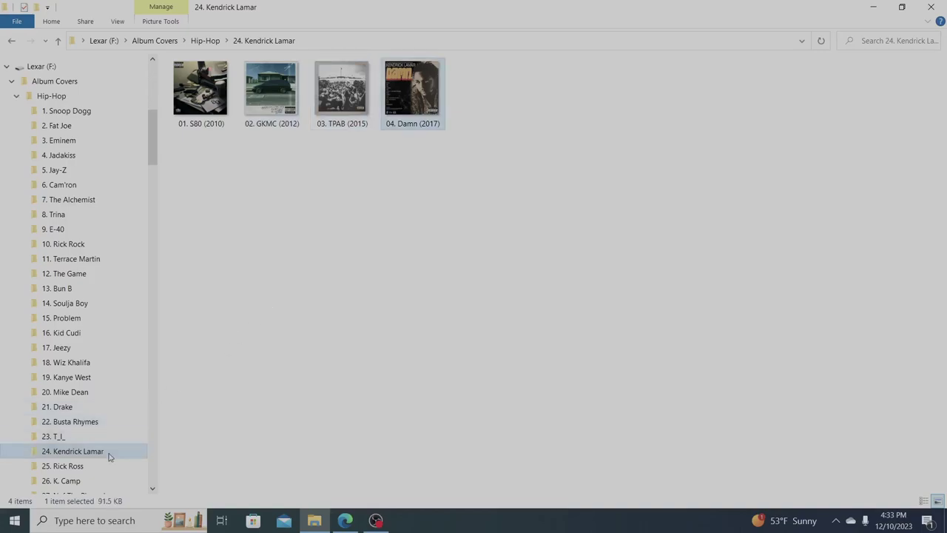
Open the 25. Rick Ross folder and go through its album covers one by one, from 01. POM (2006) to 11. RTIEB (2021)
left_click(84, 468)
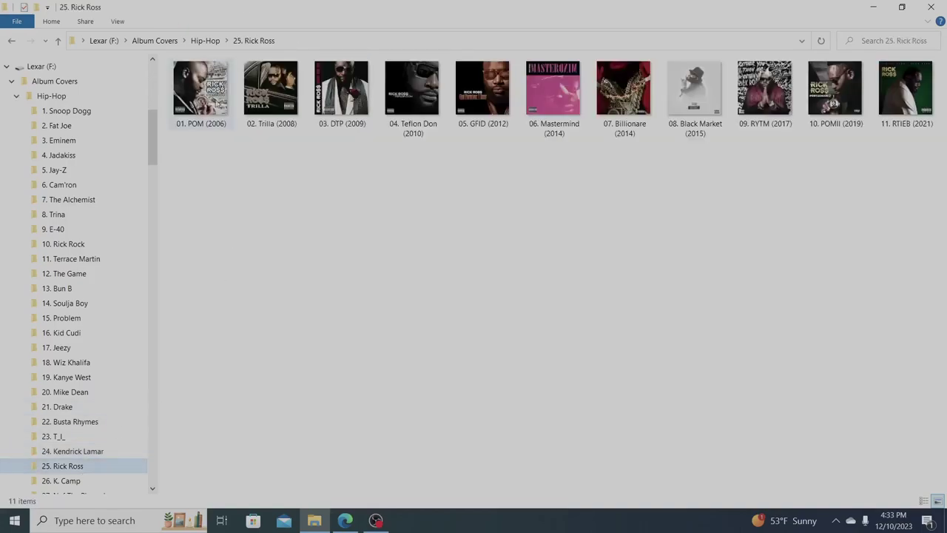
key("Tab")
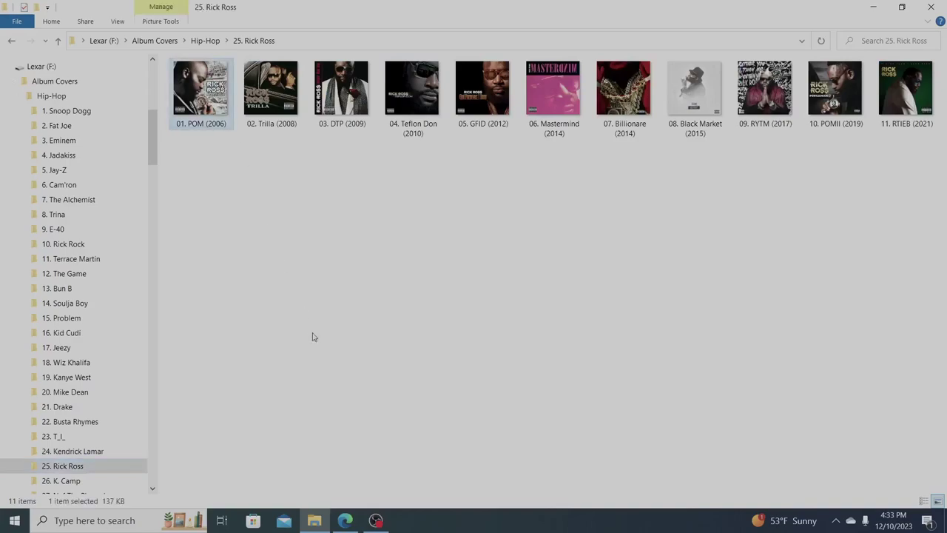
key("Right")
key("Right")
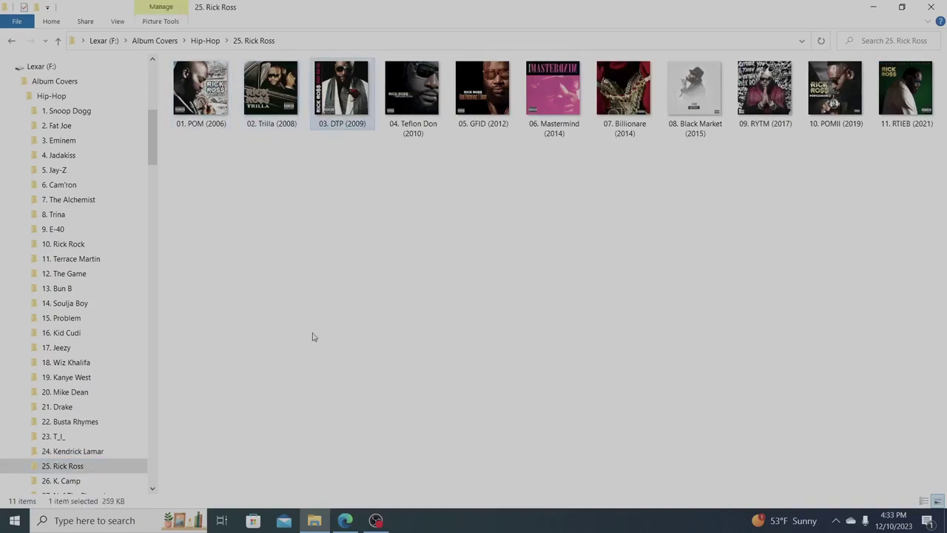
key("Right")
key("Right")
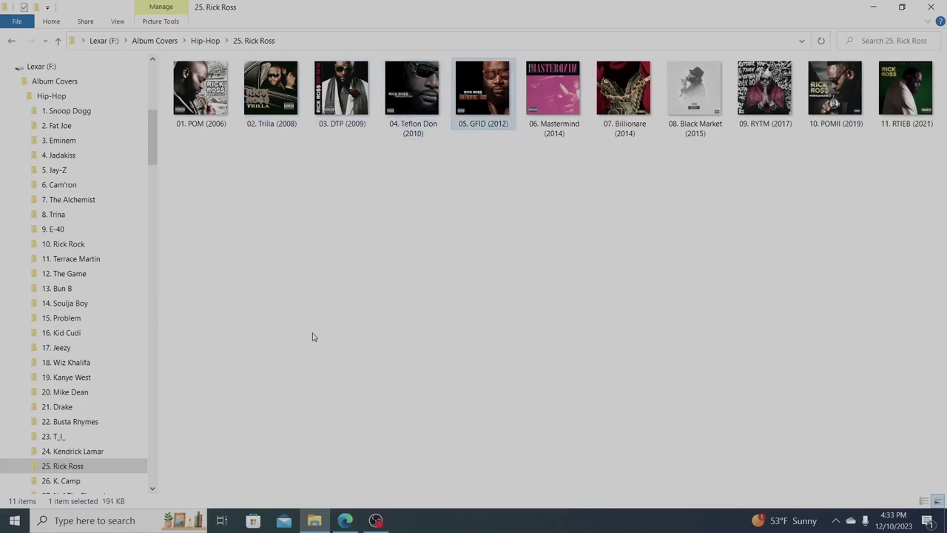
key("Right")
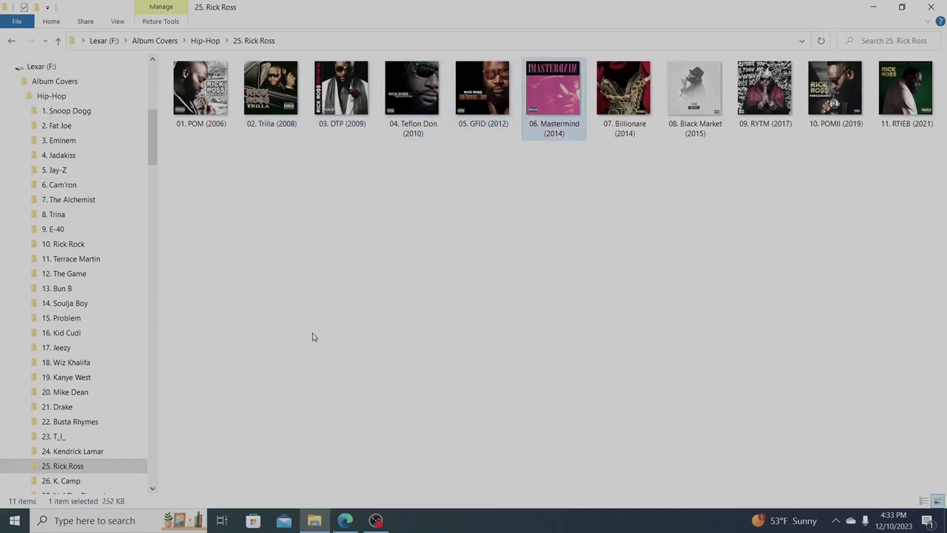
key("Right")
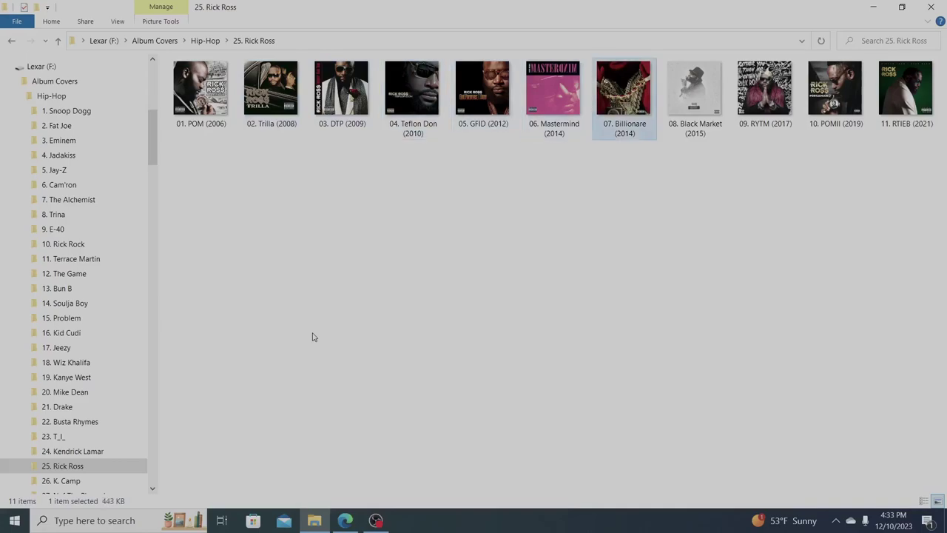
key("Right")
key("Right")
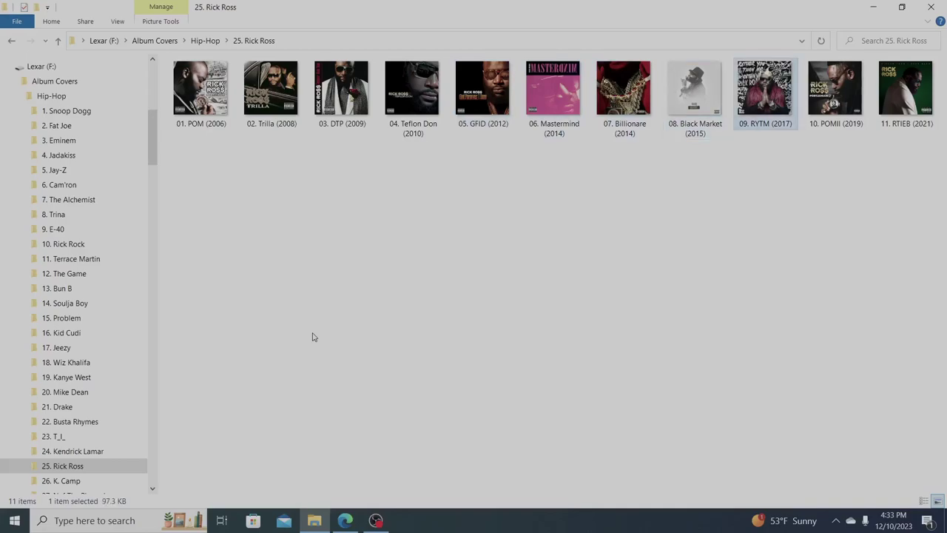
key("Right")
key("Right")
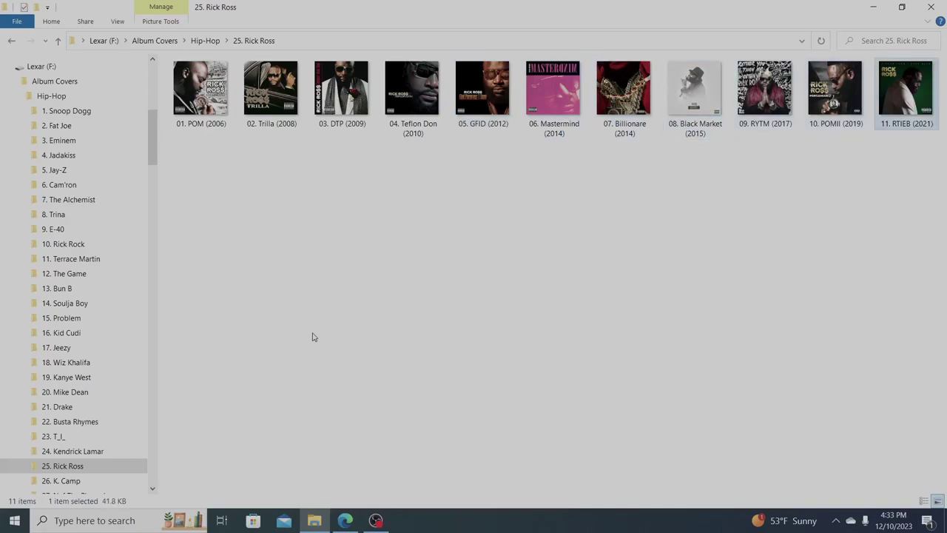
Show the 26. K. Camp folder as large icons and go through its album covers from 01. OWIU (2015) to 04. Float (2021)
left_click(62, 480)
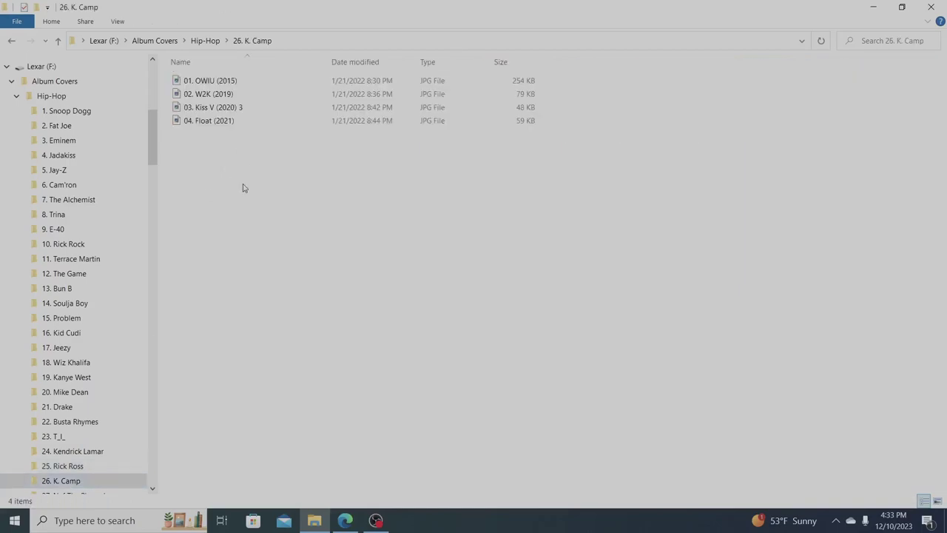
right_click(286, 213)
mouse_move(354, 225)
left_click(451, 239)
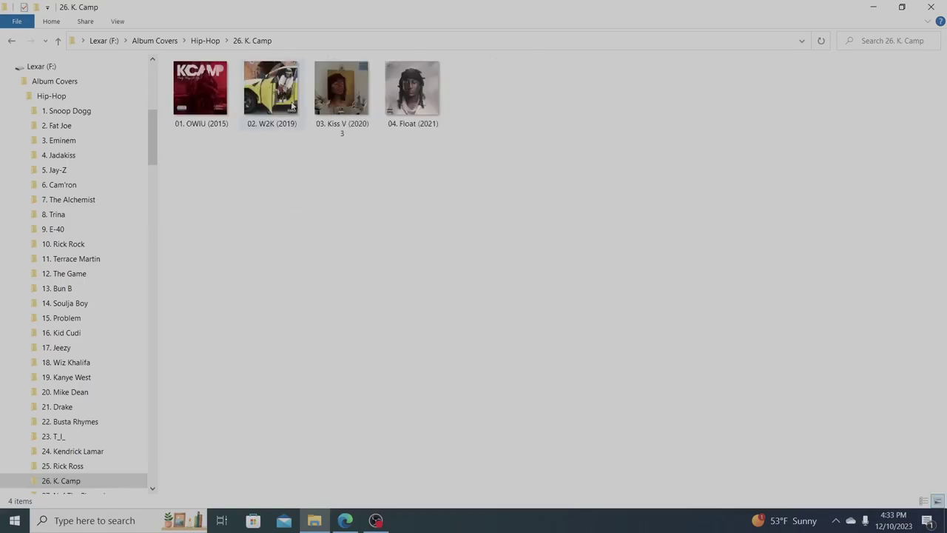
left_click(213, 87)
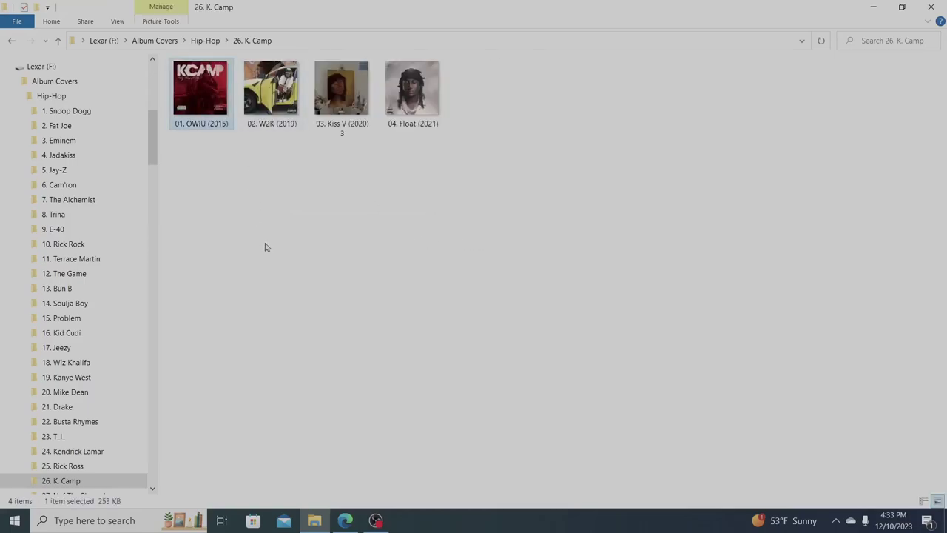
key("Right")
key("Right")
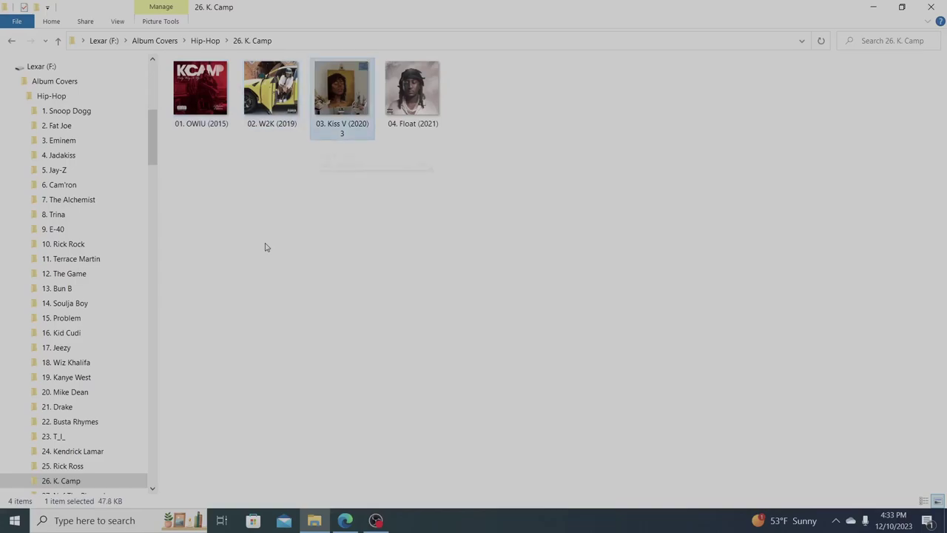
key("Right")
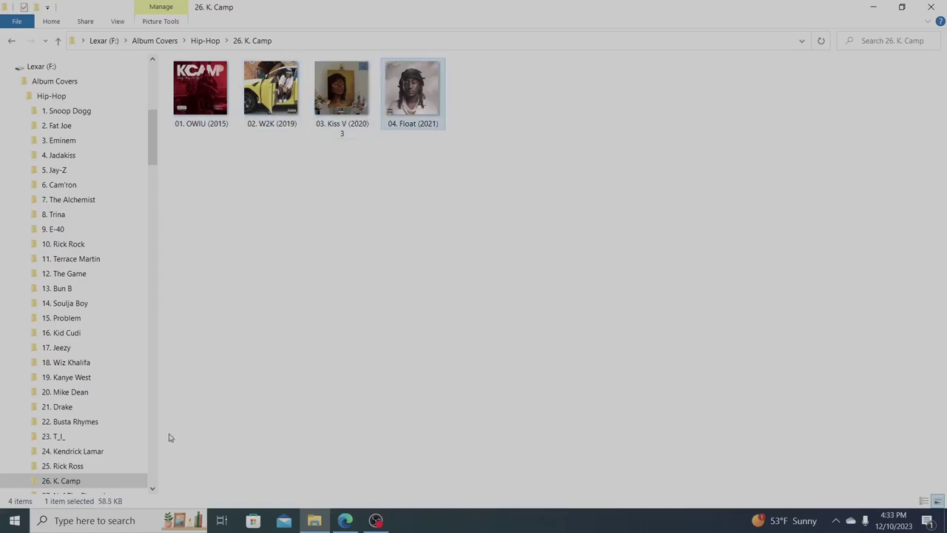
Check the 27. Nef The Pharaoh folder and go through the 28. DJ Mustard covers as large icons, from 01. Ten Summers (2014) to 03. Perfect Ten (2019)
left_click(80, 493)
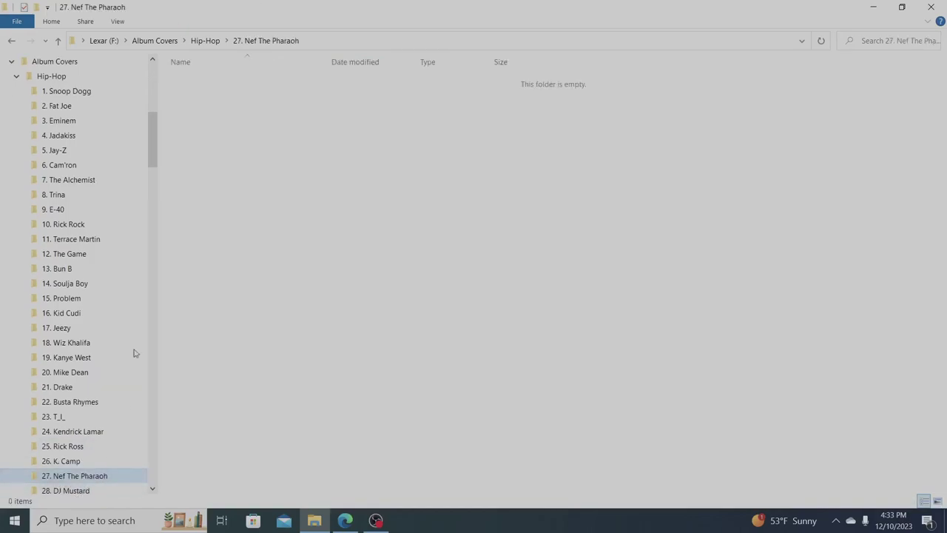
scroll(152, 162, "down", 4)
left_click_drag(151, 162, 150, 187)
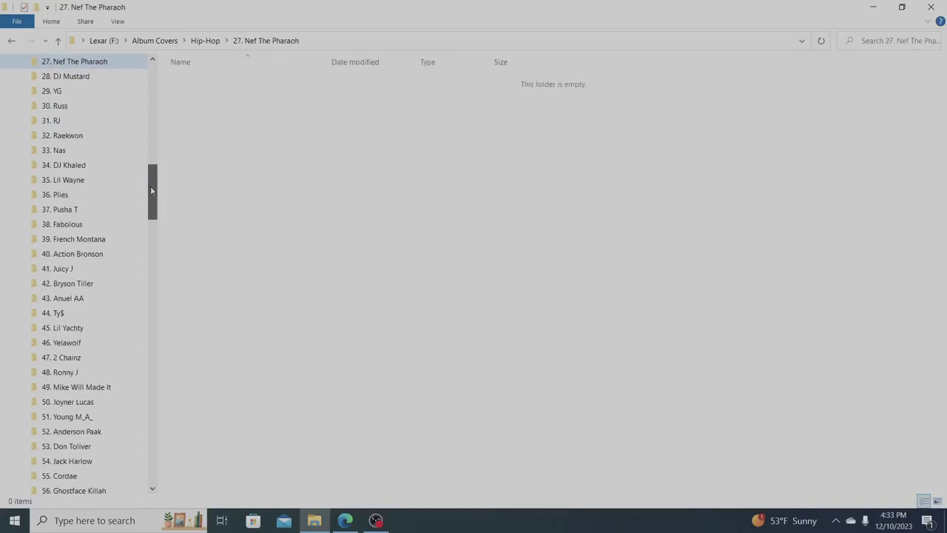
left_click(93, 77)
right_click(228, 167)
mouse_move(291, 180)
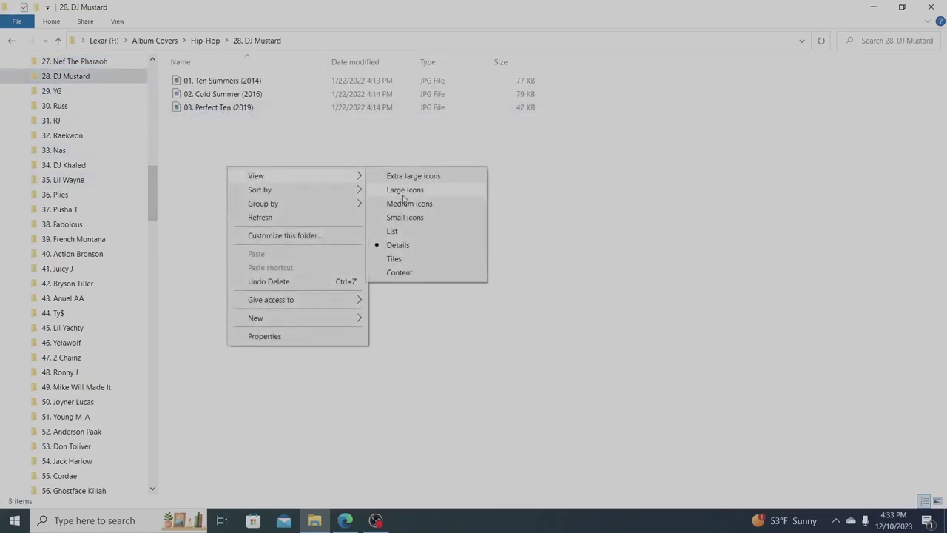
left_click(403, 192)
left_click(191, 74)
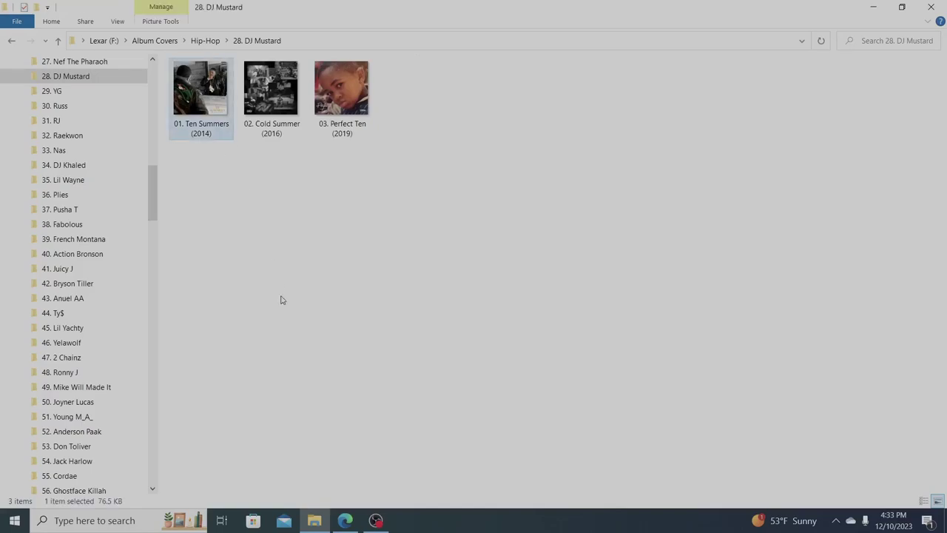
key("Right")
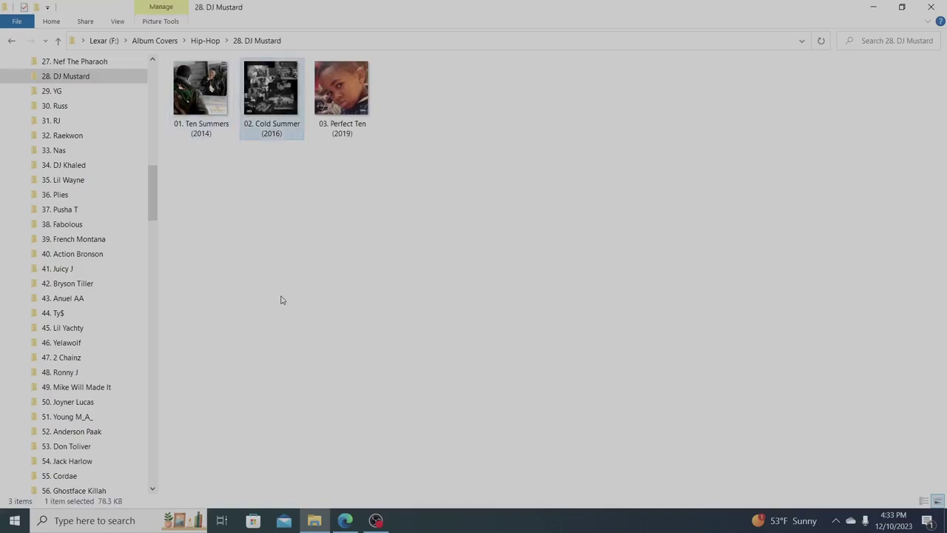
key("Right")
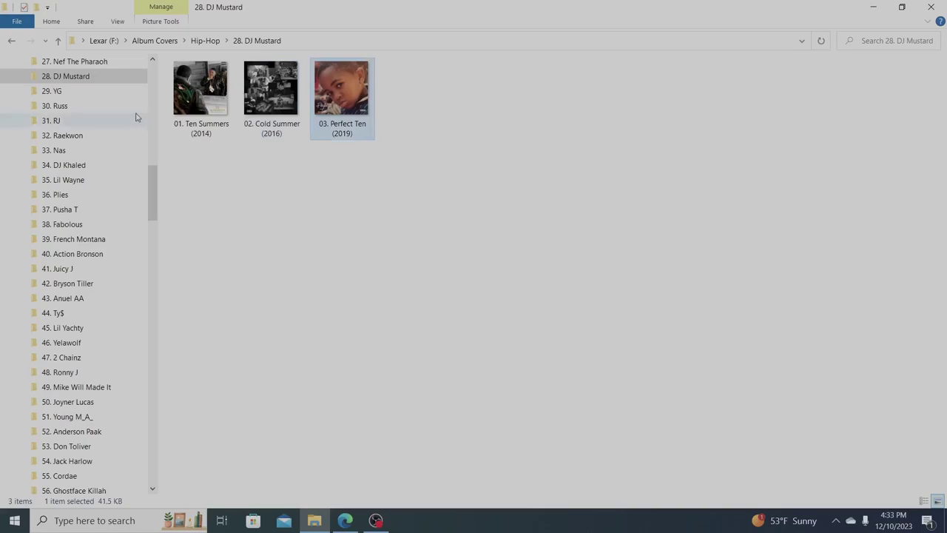
Show the 29. YG folder as large icons and go through its album covers from 01. MKL (2014) to 05. 4Hunnid (2020)
left_click(93, 94)
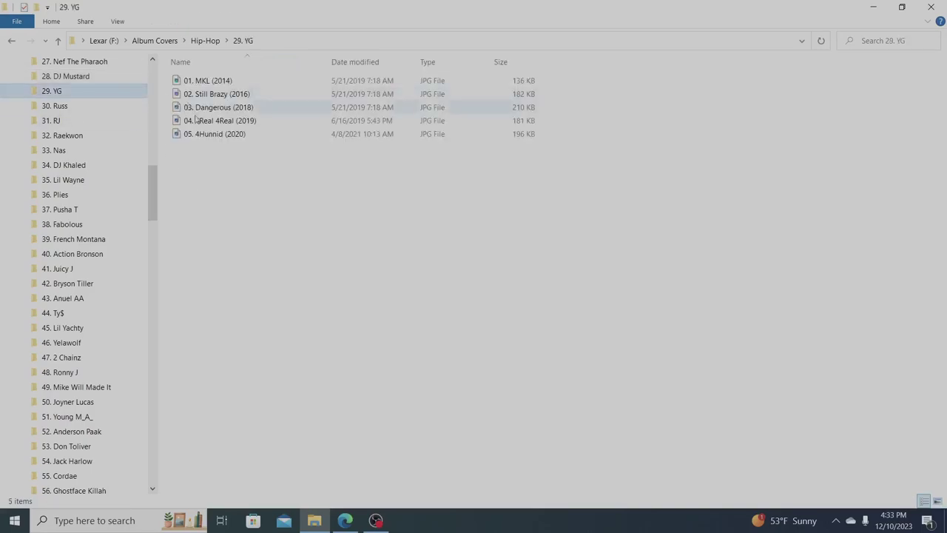
right_click(185, 198)
mouse_move(301, 209)
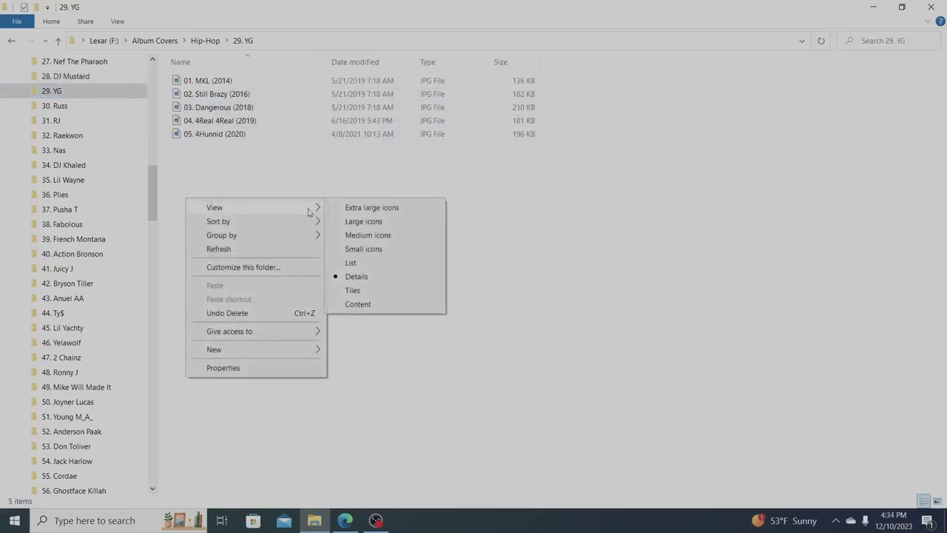
left_click(350, 222)
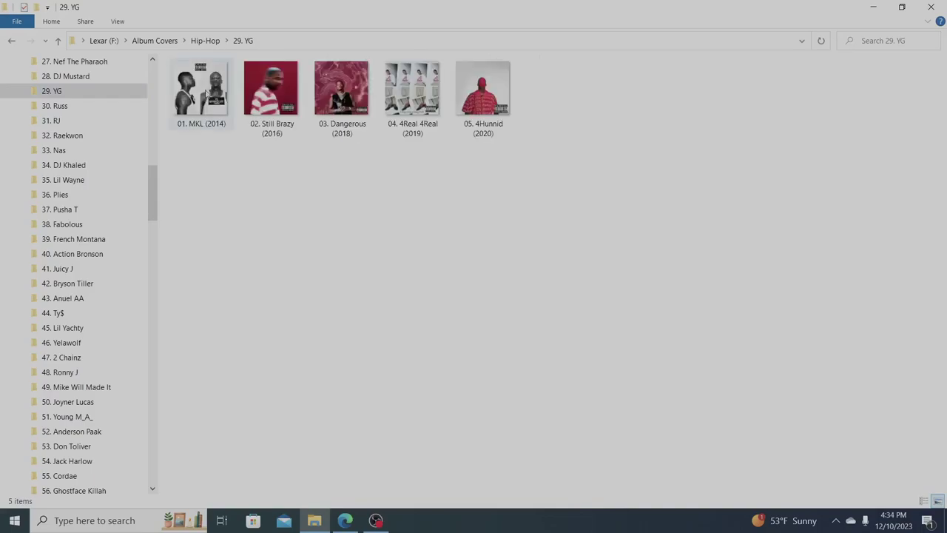
left_click(201, 89)
key("Right")
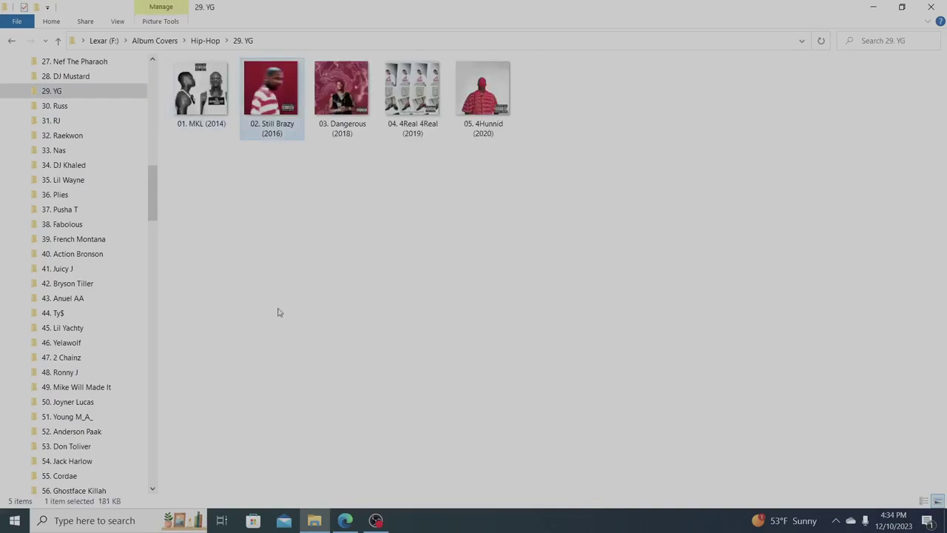
key("Right")
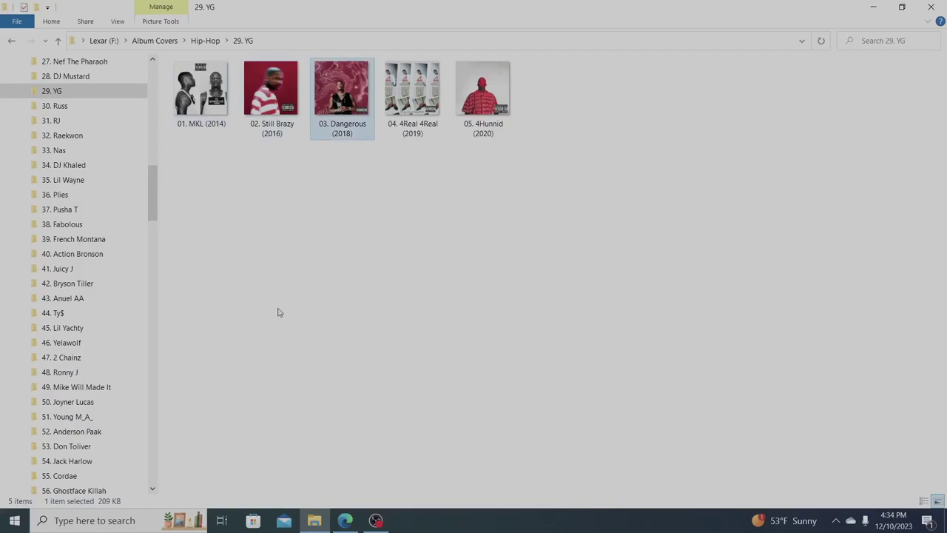
key("Right")
key("Right")
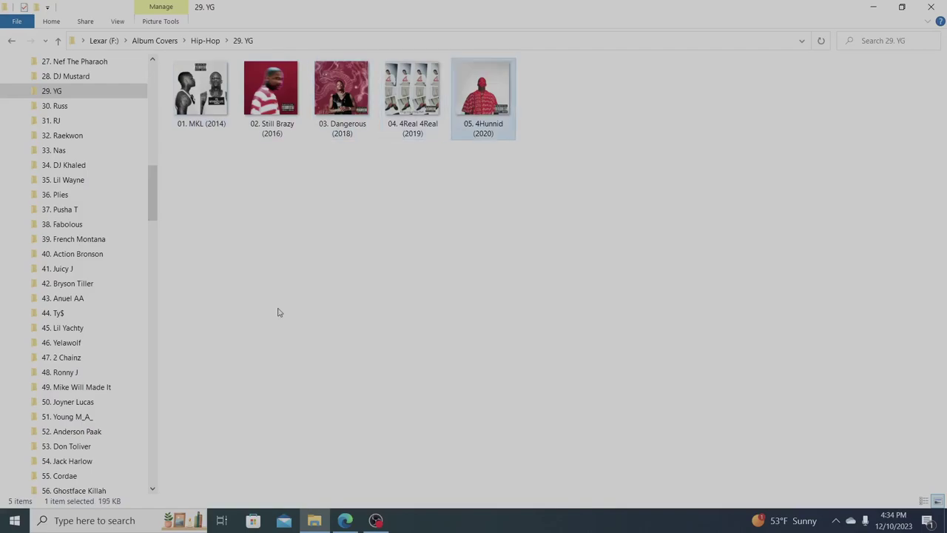
Show the 30. Russ folder as large icons and go through its album covers from 01. Wolf (2017) to 04. Chomp II (2021)
left_click(92, 108)
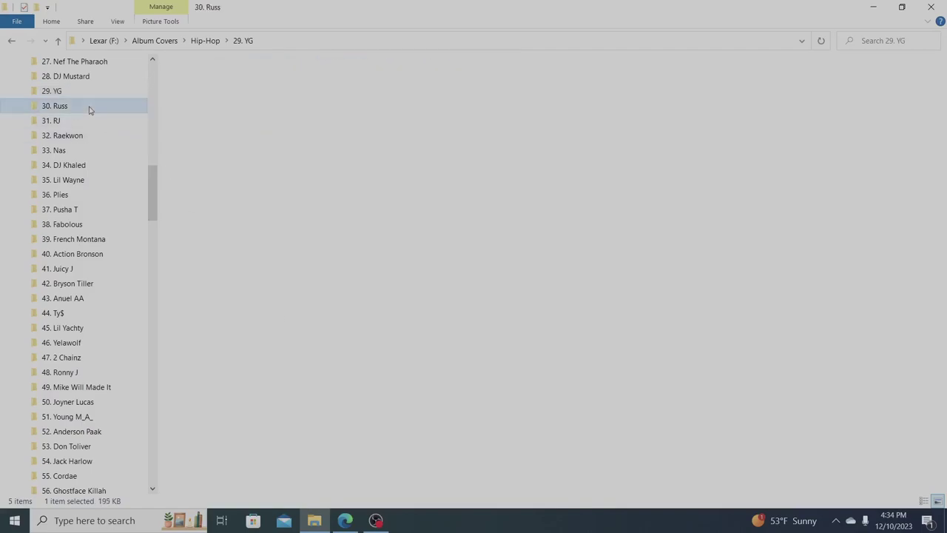
right_click(215, 207)
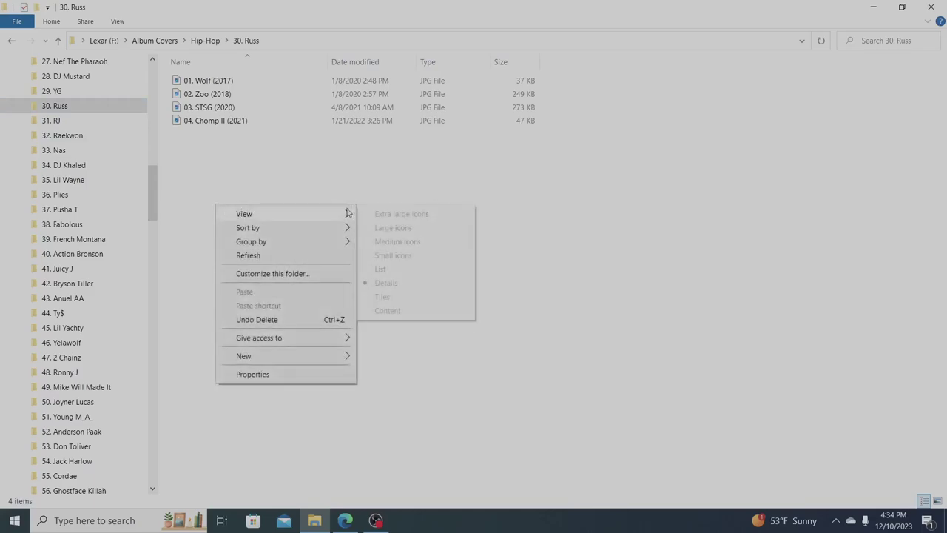
left_click(382, 227)
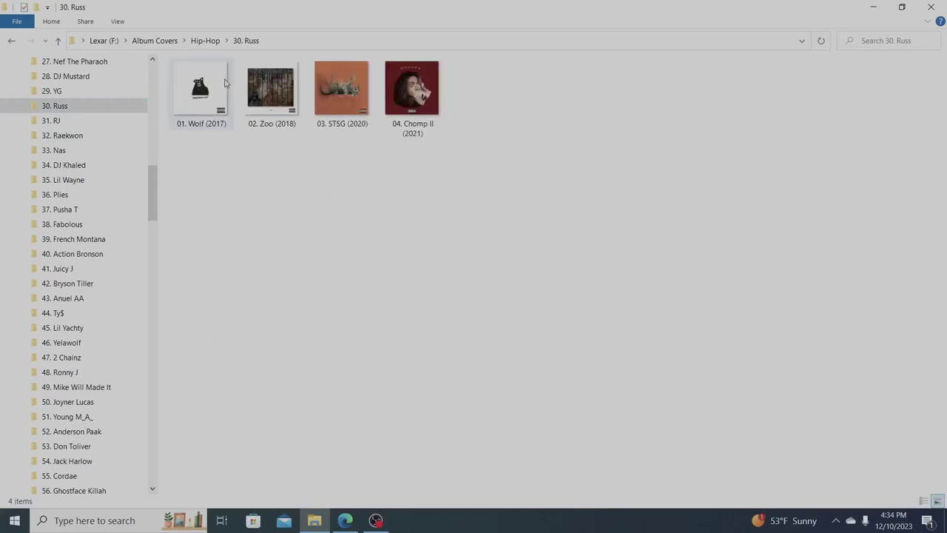
left_click(204, 84)
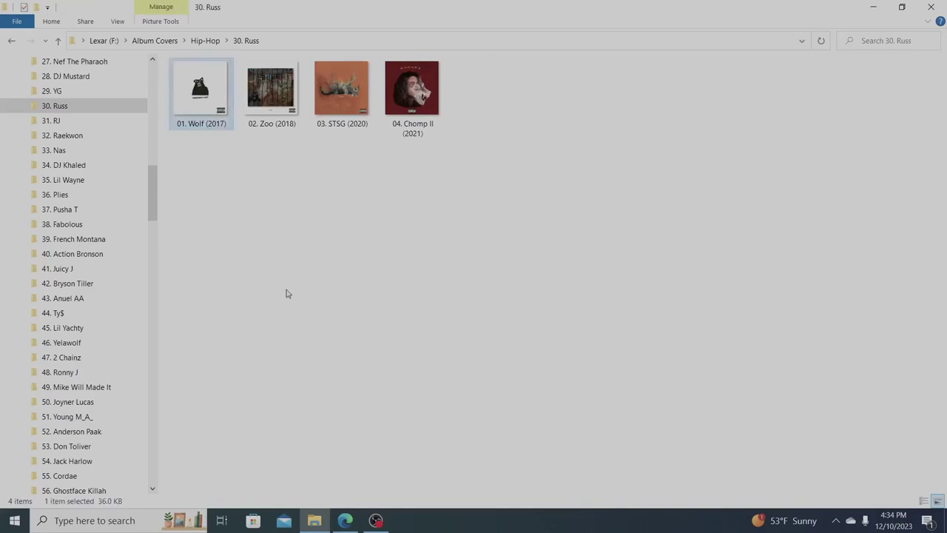
key("Right")
key("Right")
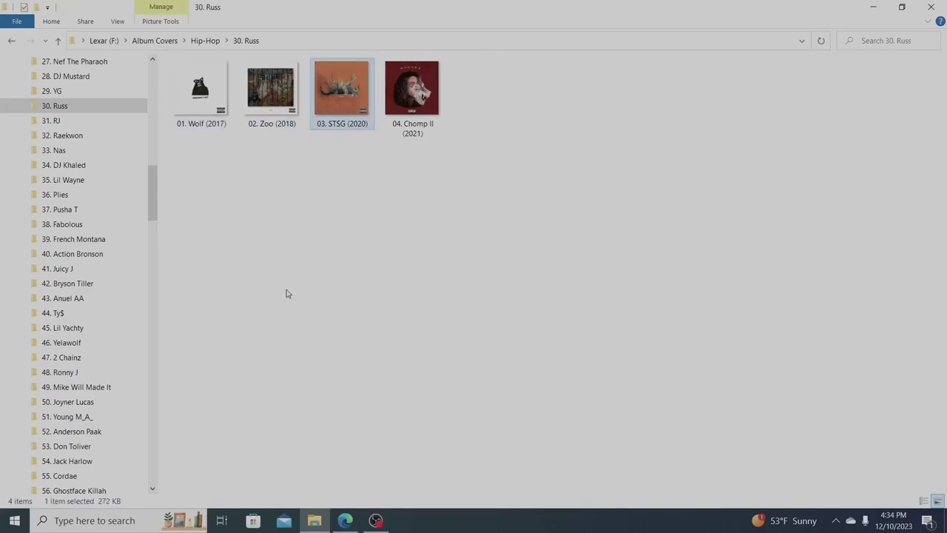
key("Right")
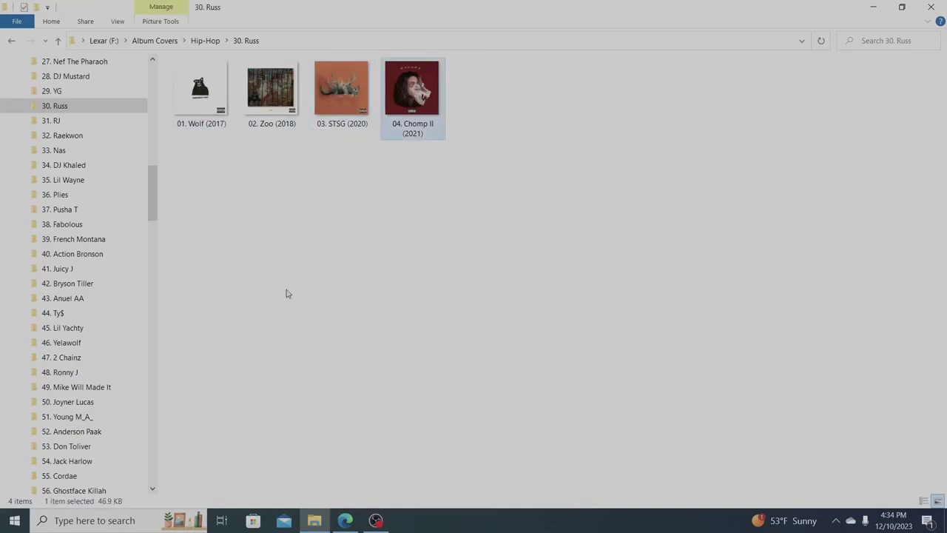
Show the 31. RJ folder as large icons and view its album covers 01. Mr. LA (2017) and 02. On God (2019)
left_click(65, 123)
right_click(229, 224)
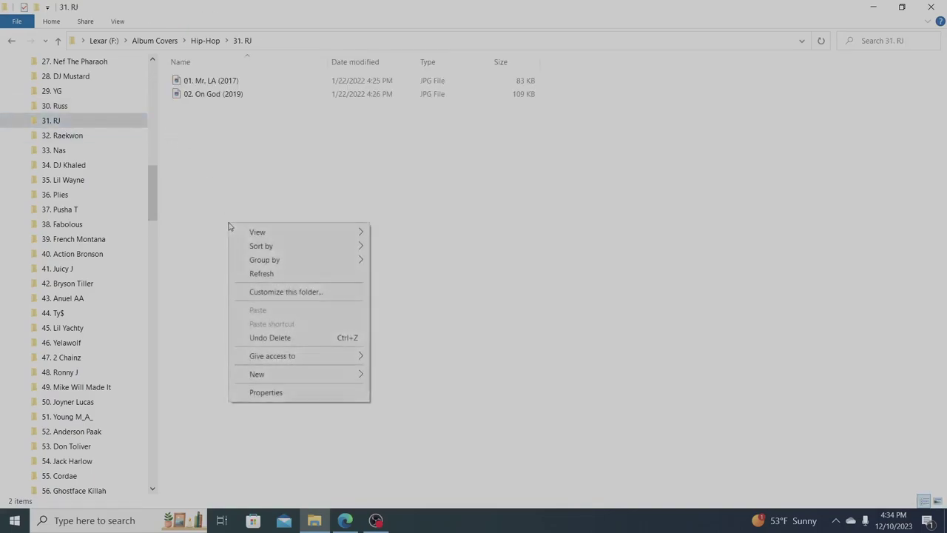
mouse_move(276, 235)
left_click(411, 246)
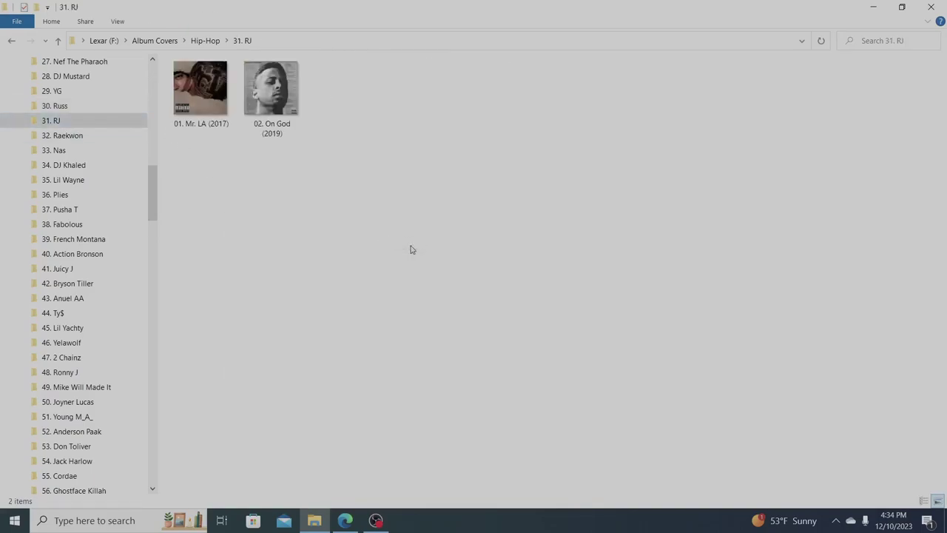
left_click(219, 107)
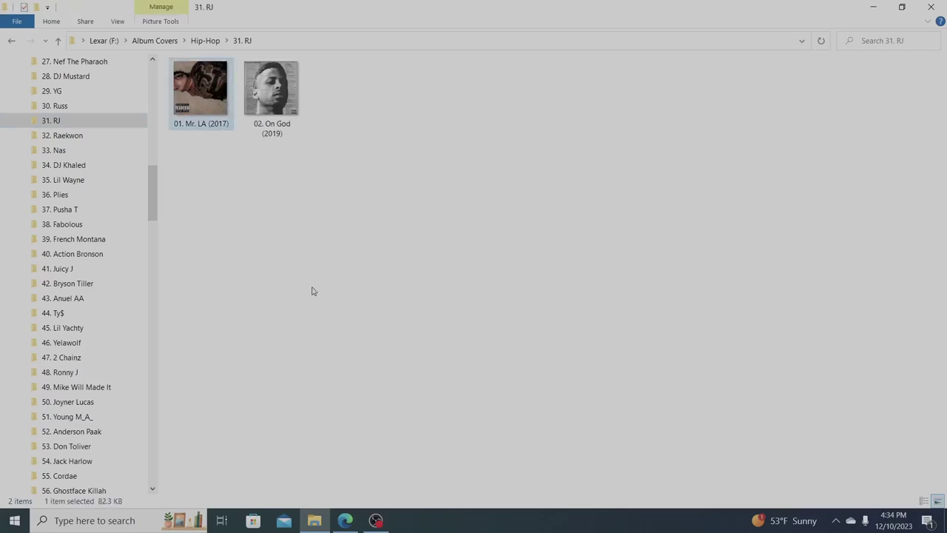
key("Right")
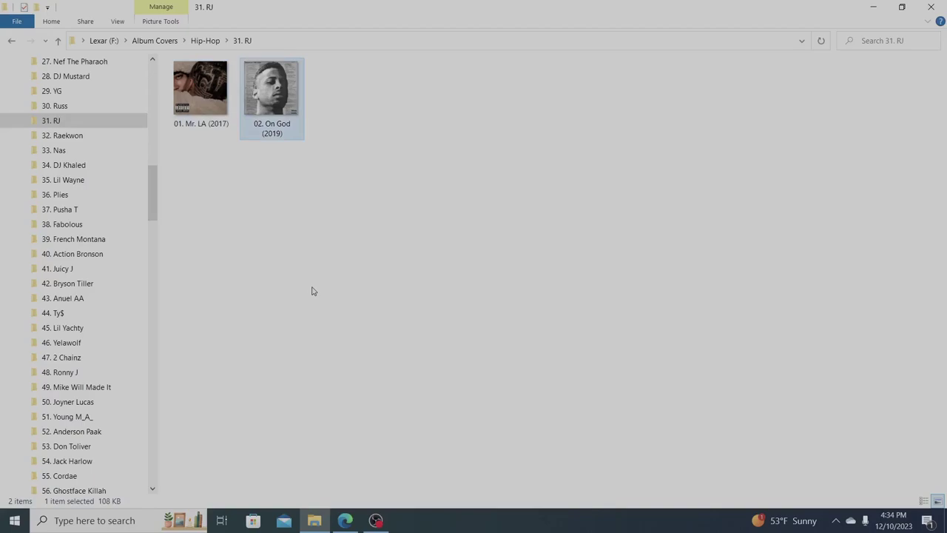
Check the 32. Raekwon folder, and show the 33. Nas folder as large icons with the cover 01. Illmatic (1994) selected
left_click(93, 137)
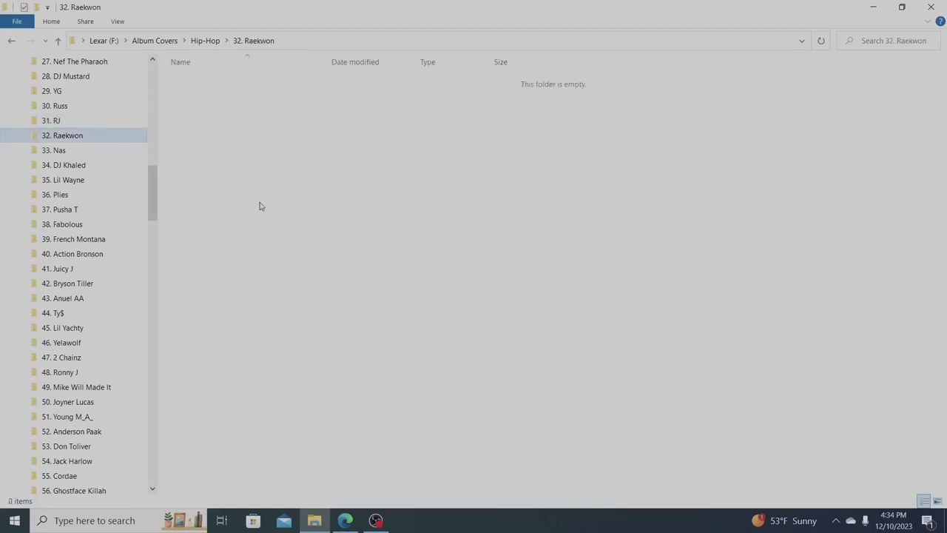
left_click(62, 151)
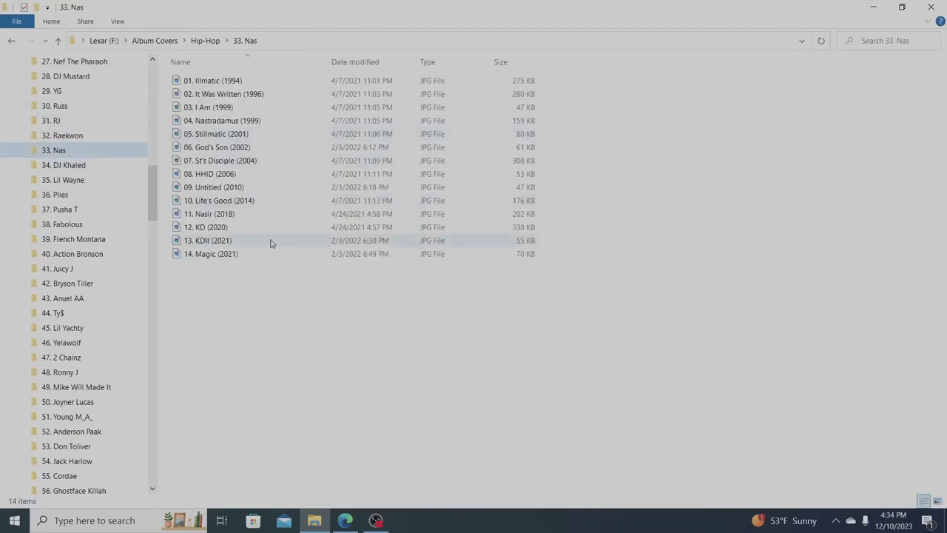
right_click(313, 335)
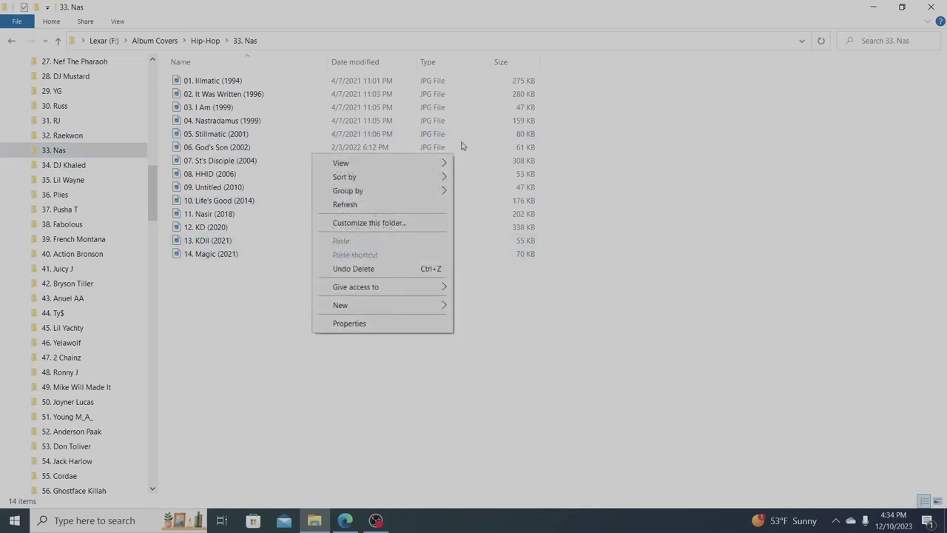
mouse_move(444, 163)
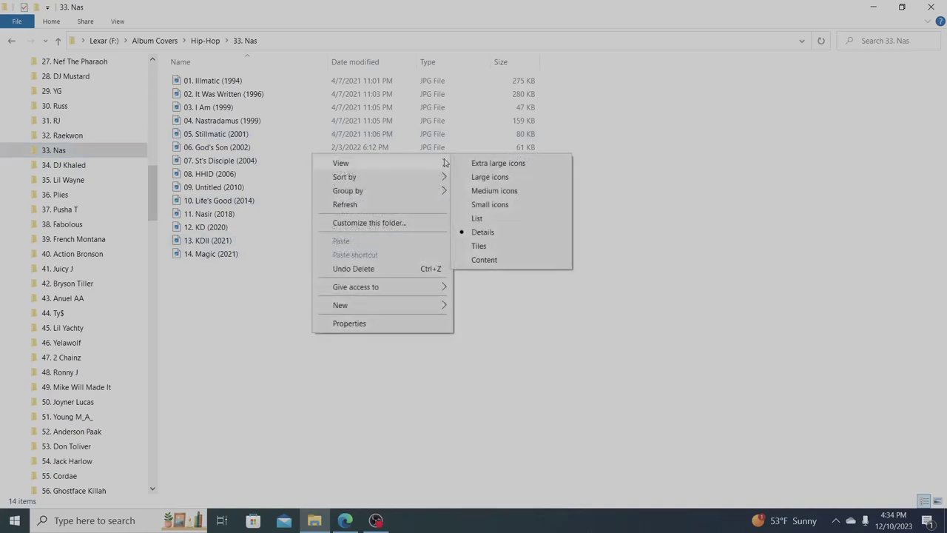
left_click(478, 181)
left_click(205, 76)
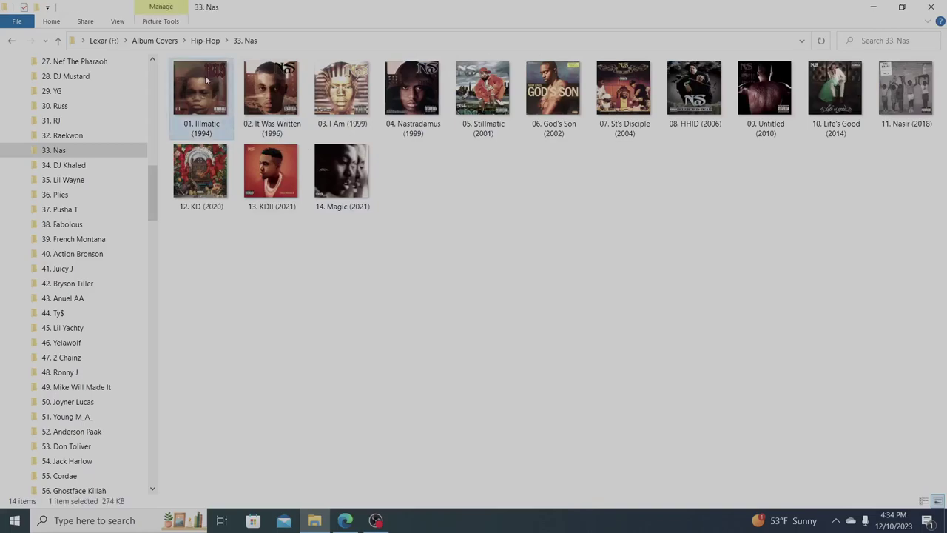
Permanently delete the album cover 14. Magic (2021) from the 33. Nas folder
right_click(337, 178)
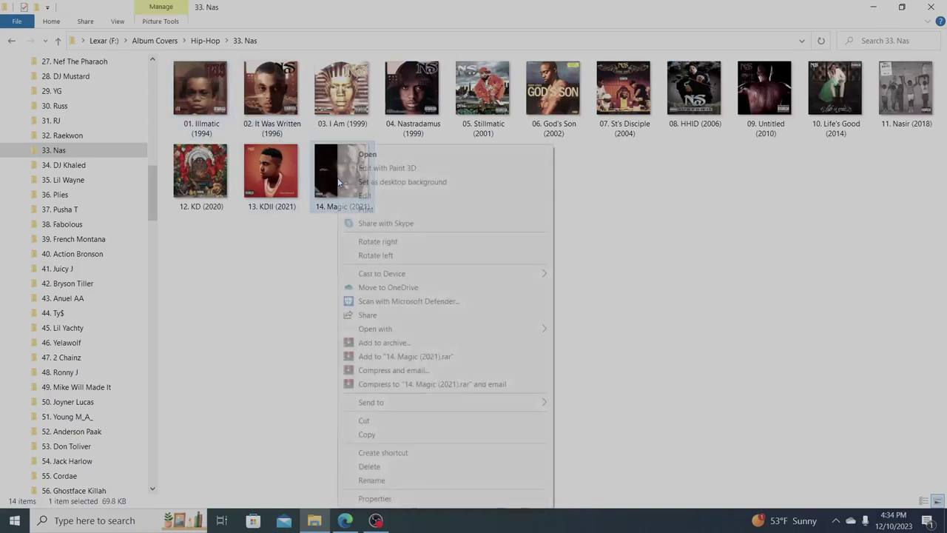
left_click(361, 467)
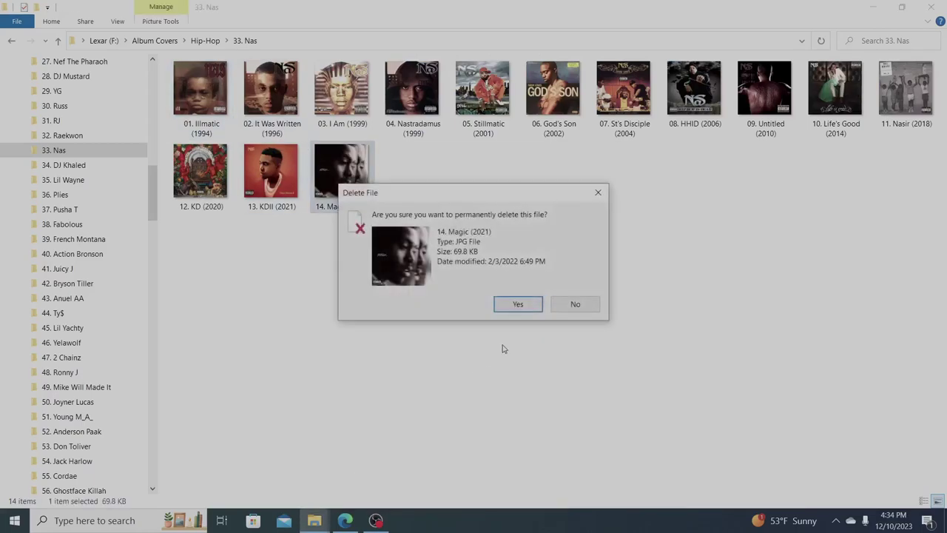
left_click(527, 308)
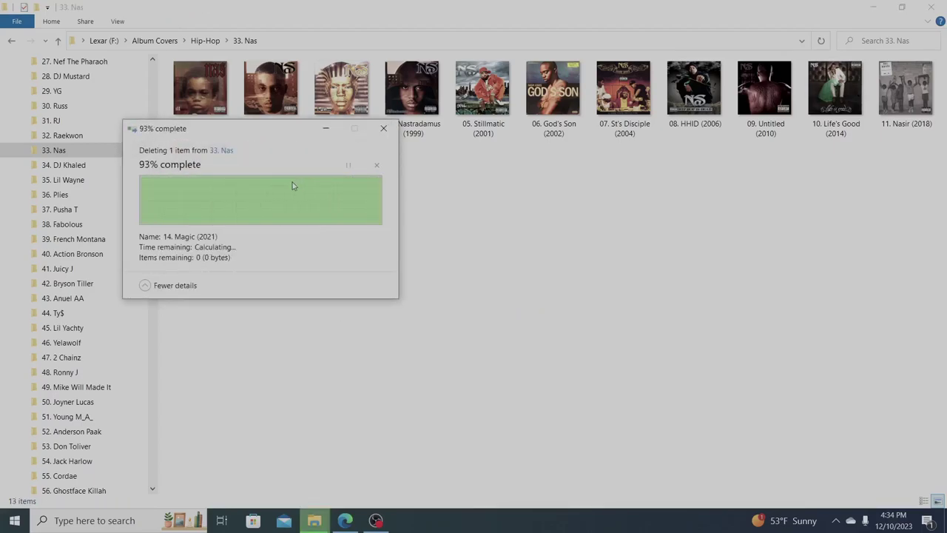
Go through the remaining album covers in the 33. Nas folder from 01. Illmatic (1994) to 13. KDII (2021)
left_click(225, 88)
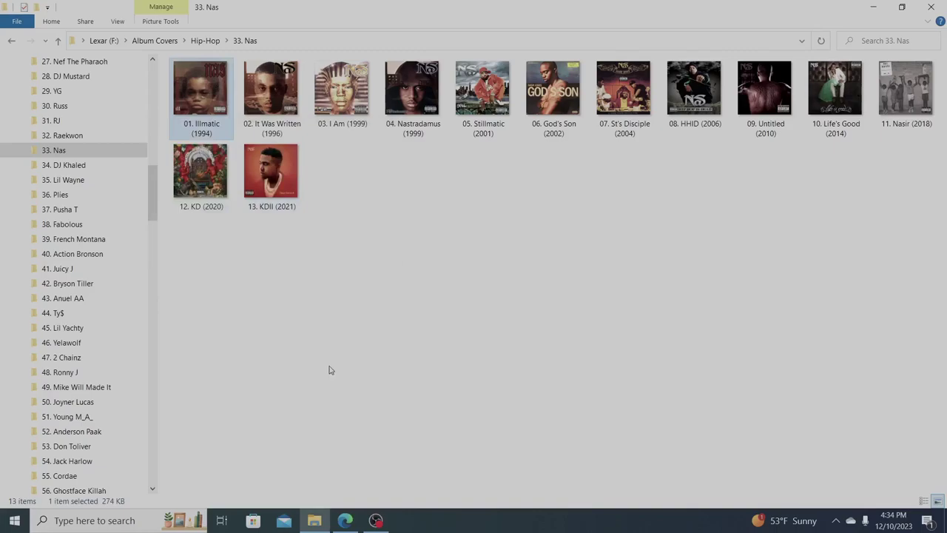
key("Right")
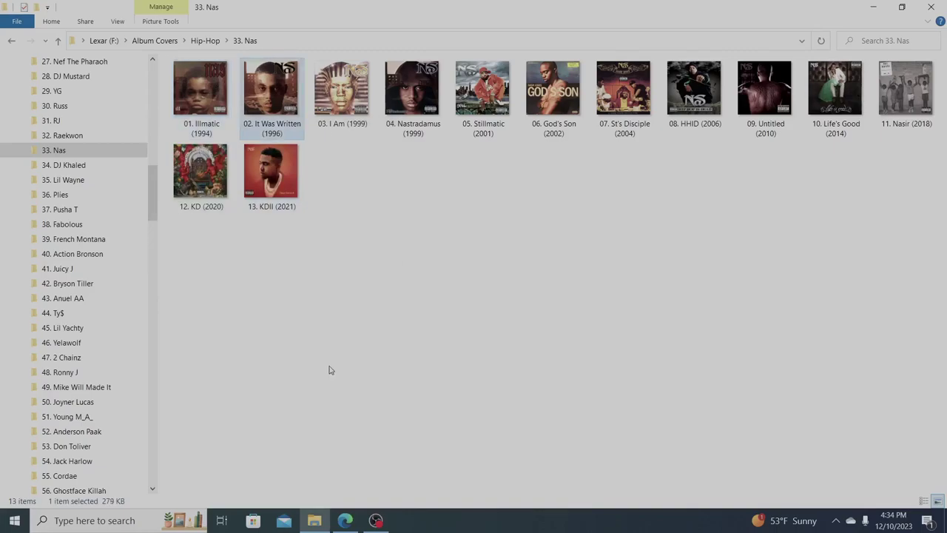
key("Right")
key("Right")
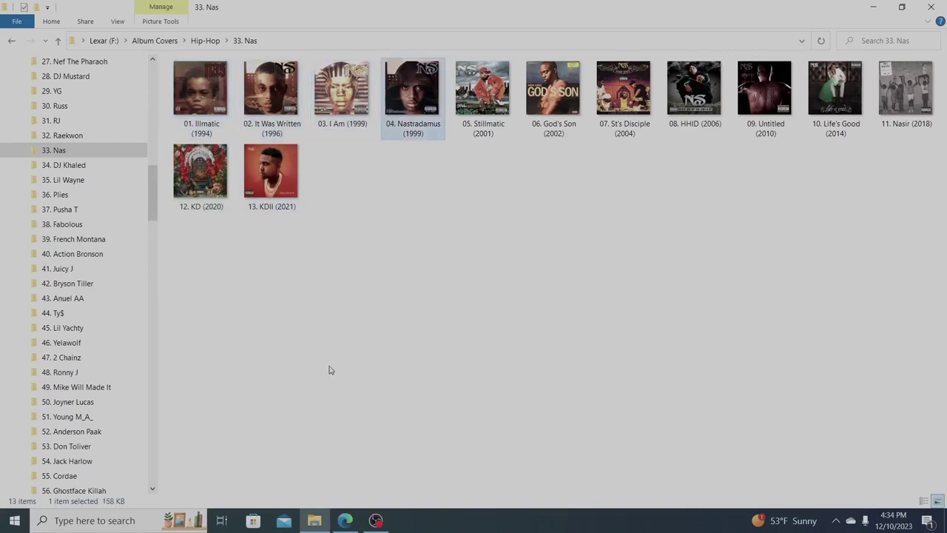
key("Right")
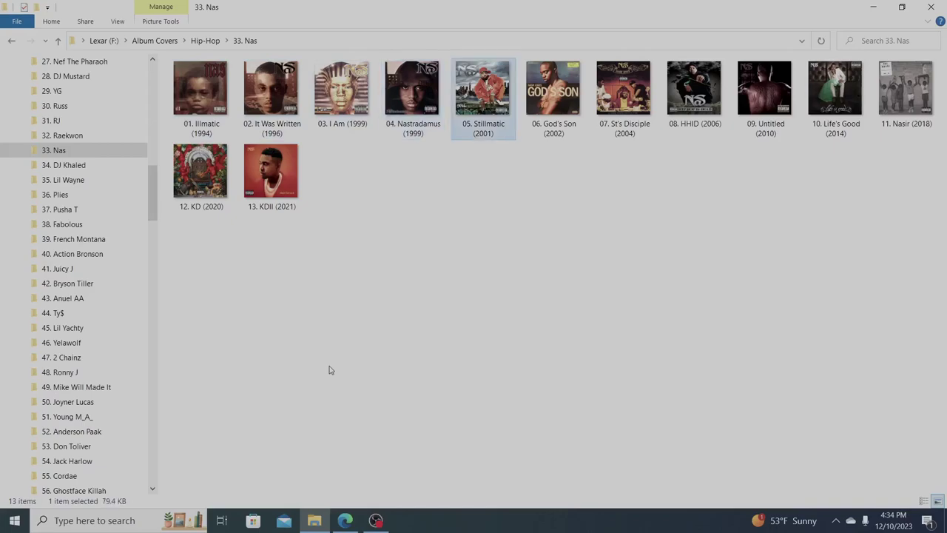
key("Right")
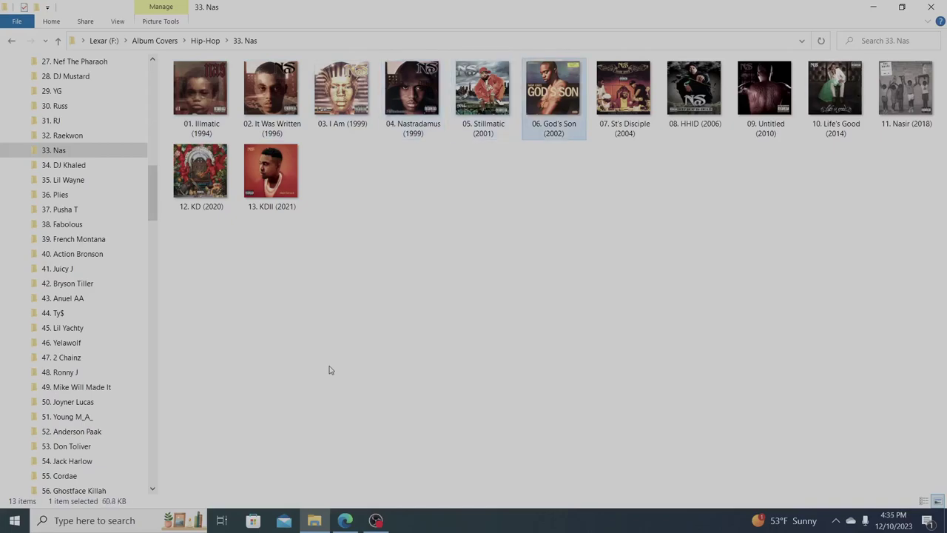
key("Right")
key("Right")
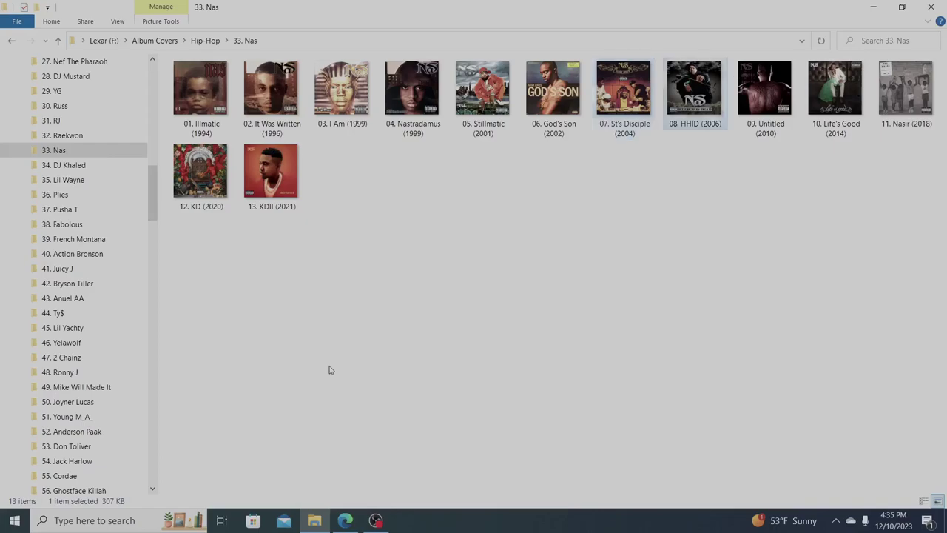
key("Right")
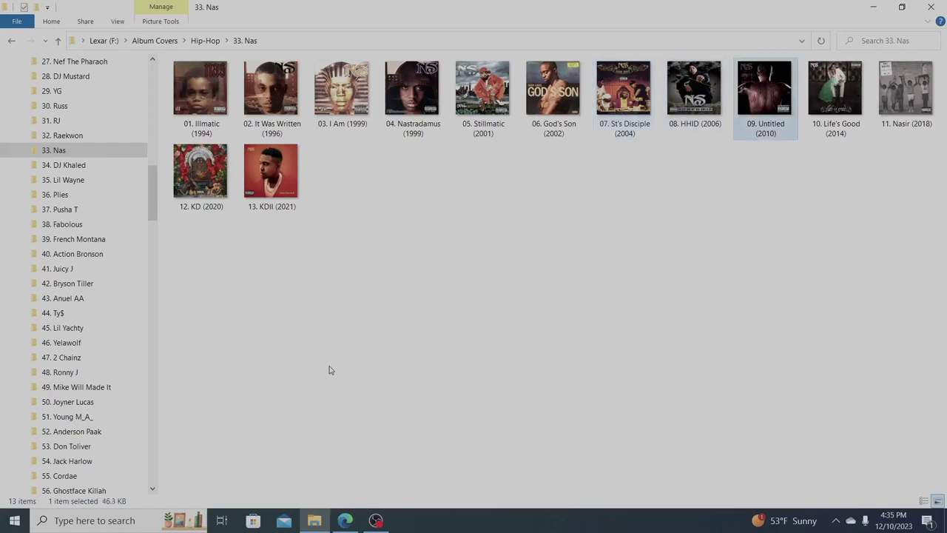
key("Right")
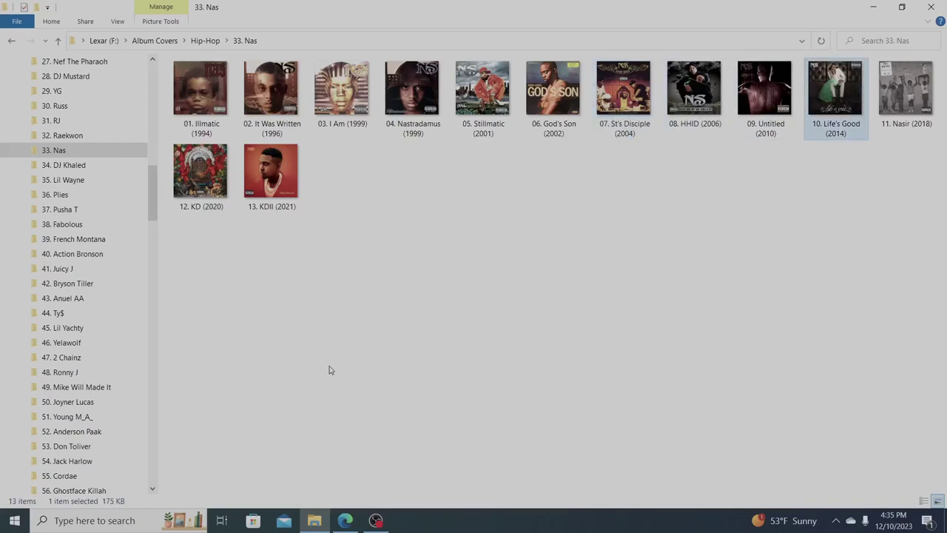
key("Right")
key("Right")
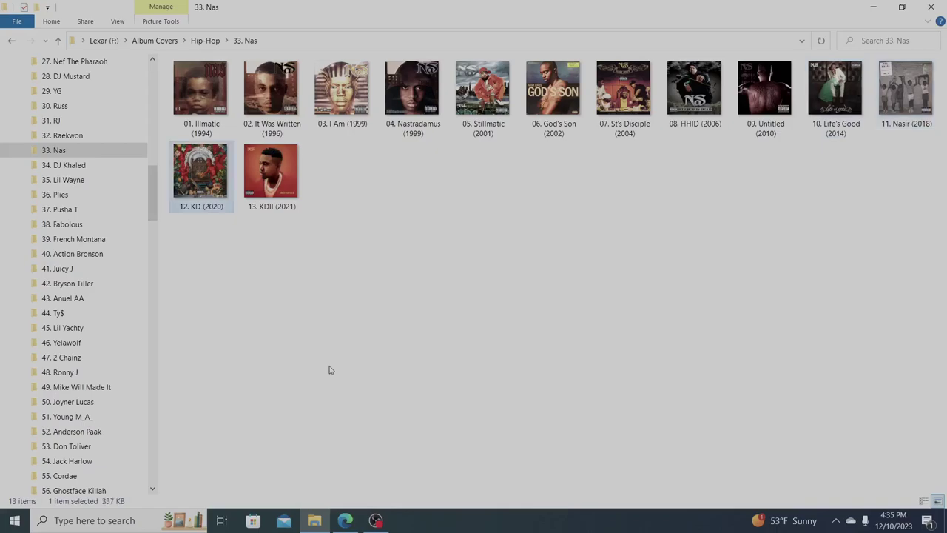
key("Right")
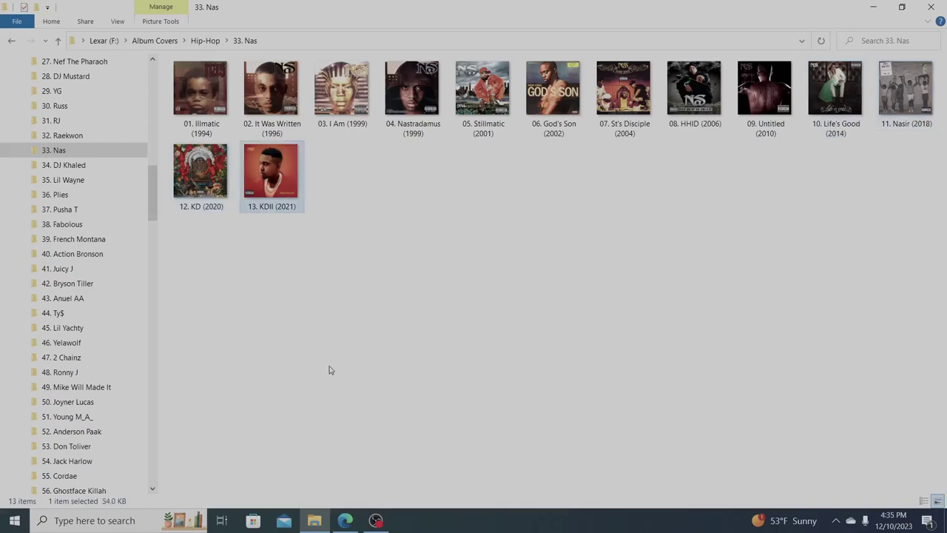
Show the 34. DJ Khaled folder as large icons and select the cover 01. WTB (2007)
left_click(107, 172)
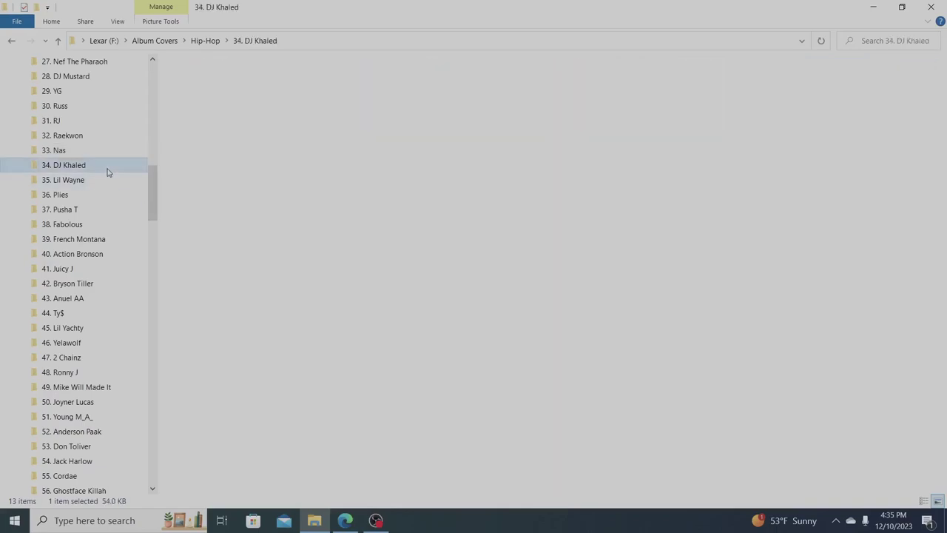
right_click(322, 294)
mouse_move(352, 301)
left_click(490, 314)
left_click(222, 89)
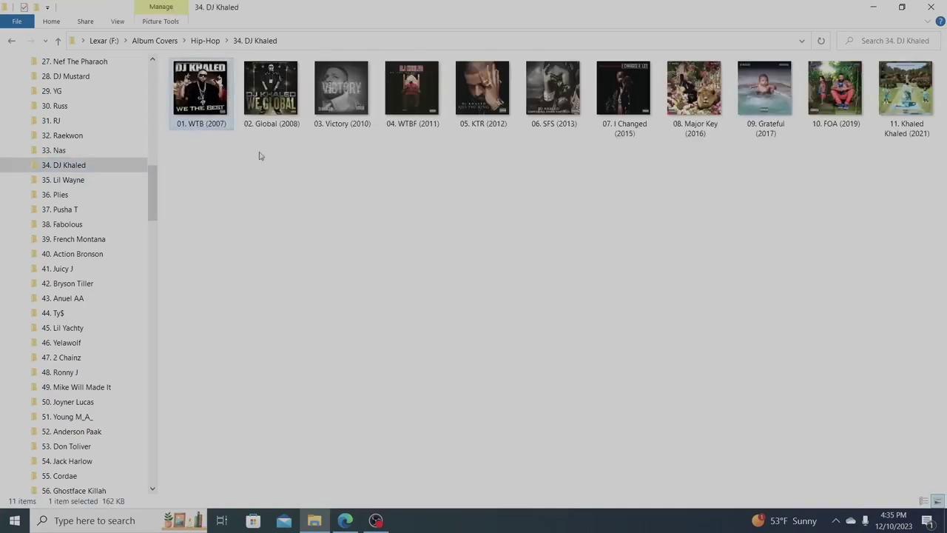
Go through the 34. DJ Khaled album covers one by one from 02. Global (2008) to 11. Khaled Khaled (2021)
key("Right")
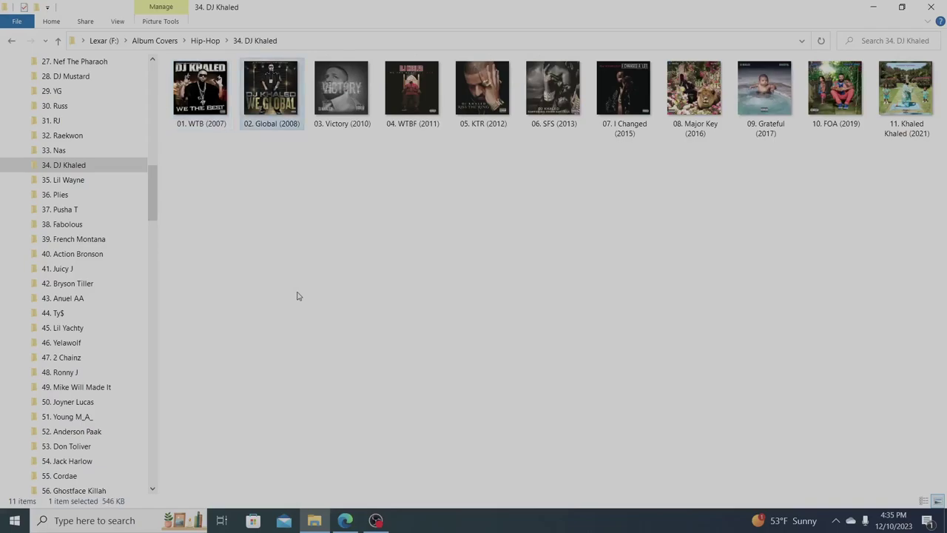
key("Right")
key("Right")
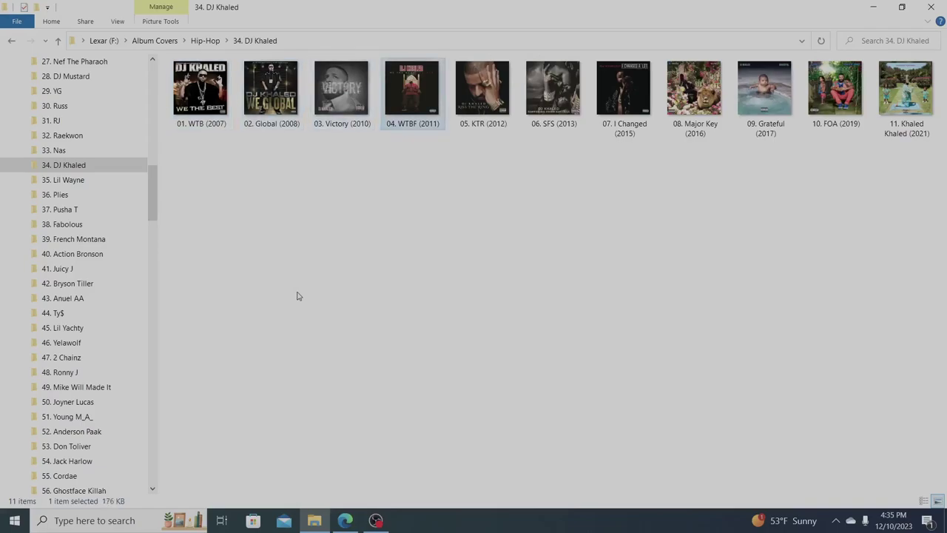
key("Right")
key("Right")
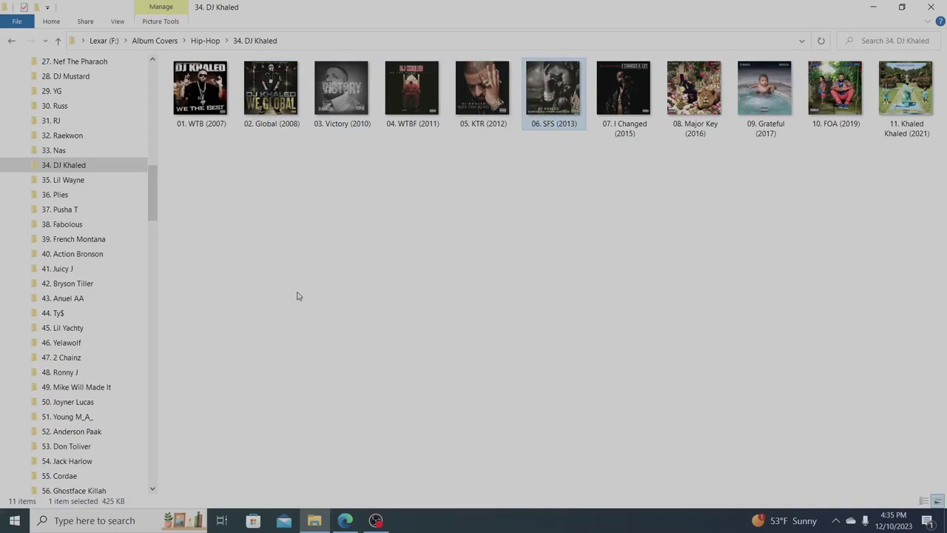
key("Right")
key("Right")
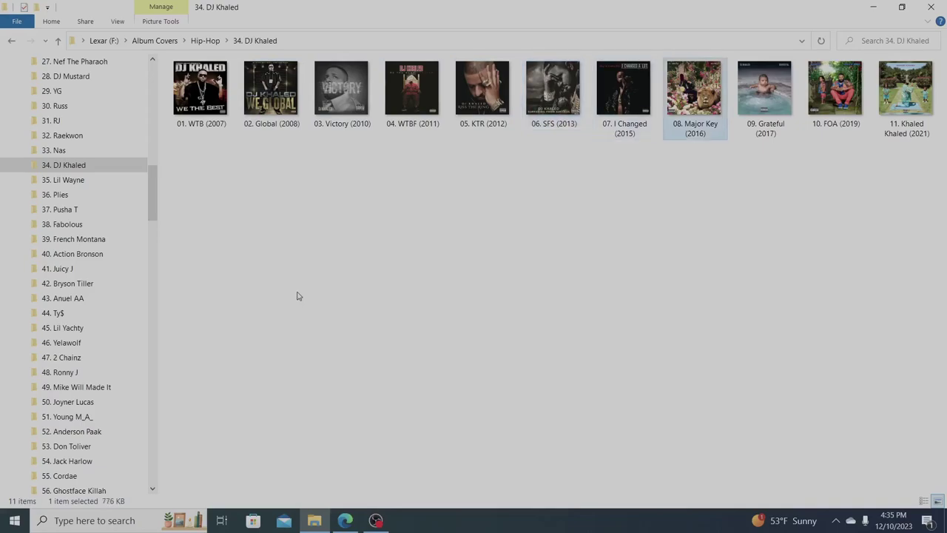
key("Right")
key("Right")
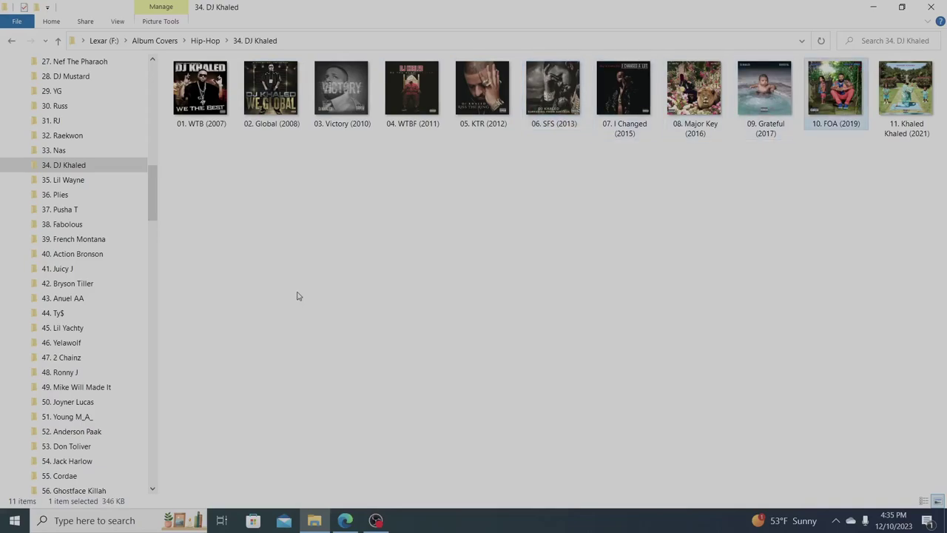
key("Right")
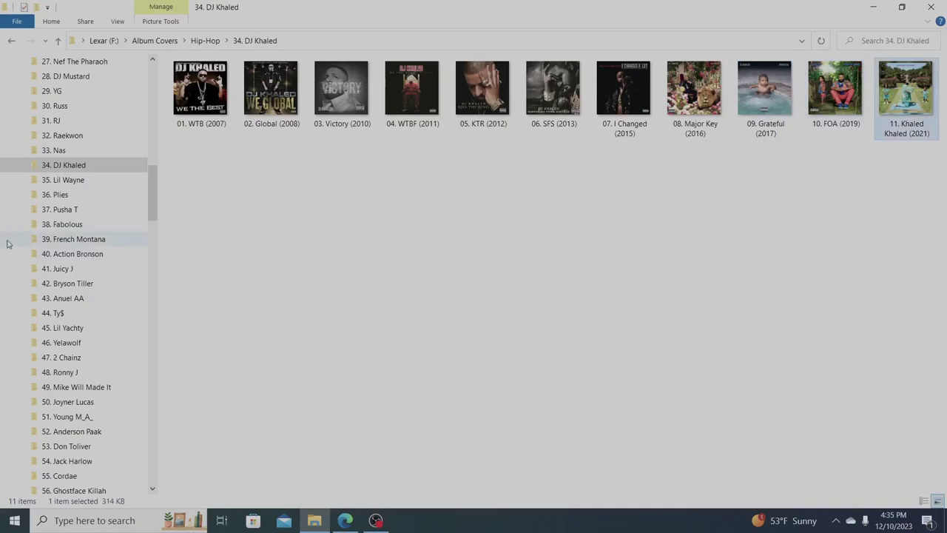
Show the 35. Lil Wayne folder as large icons and select the cover 01. TBIH (1998)
left_click(63, 186)
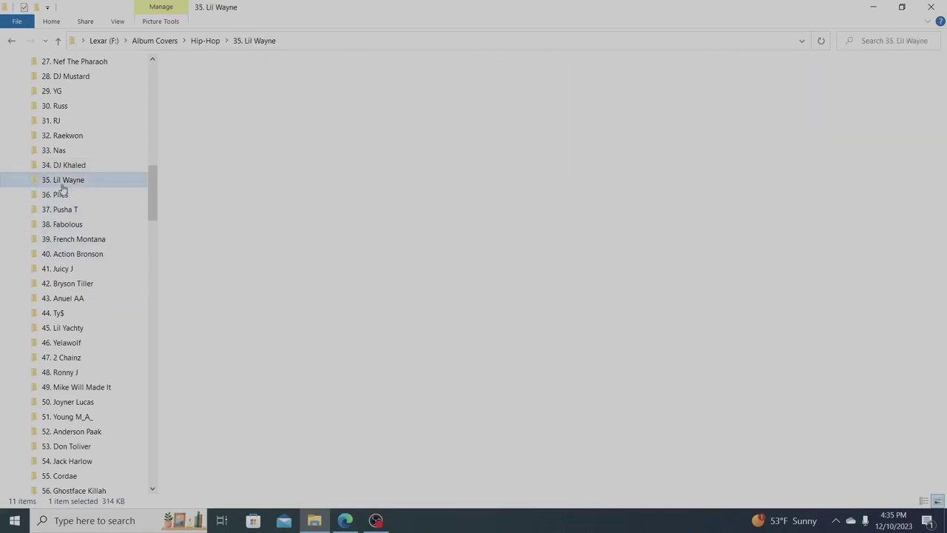
right_click(291, 304)
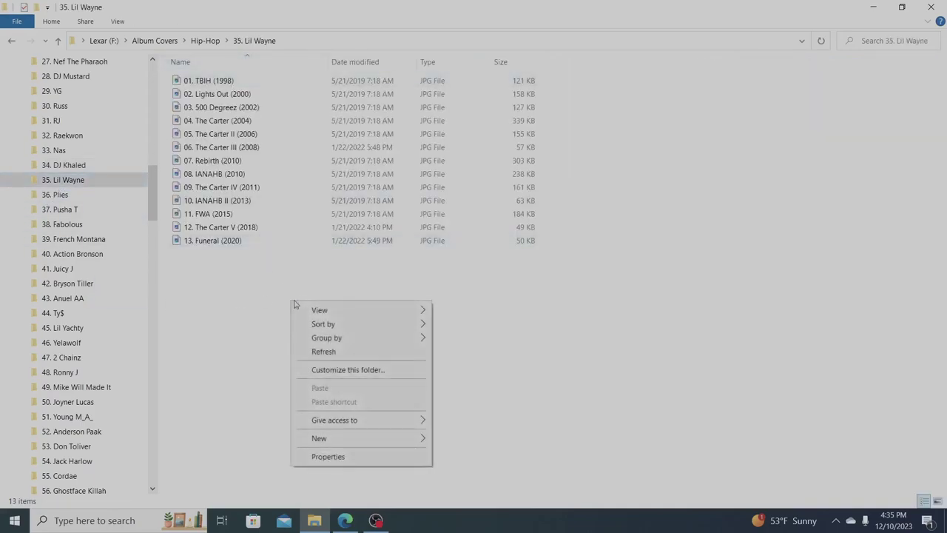
mouse_move(389, 315)
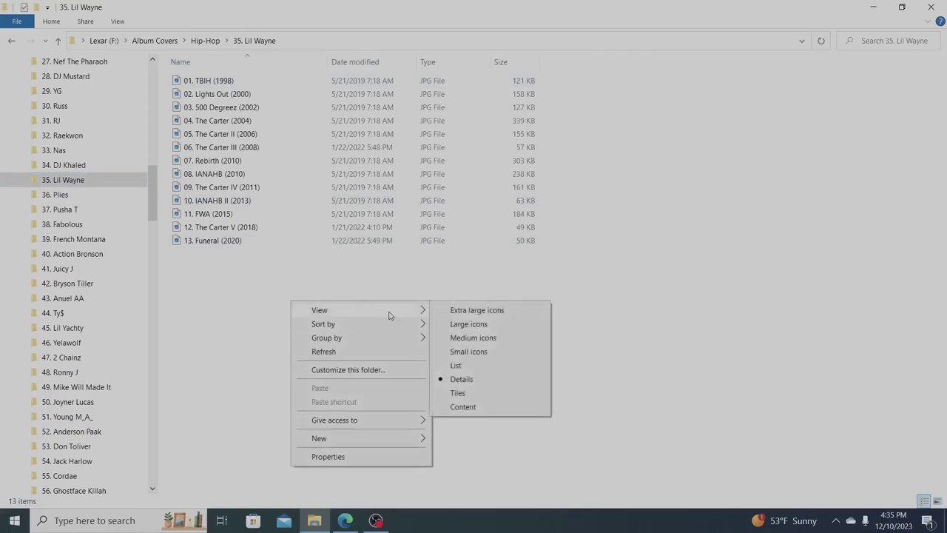
left_click(450, 328)
left_click(219, 100)
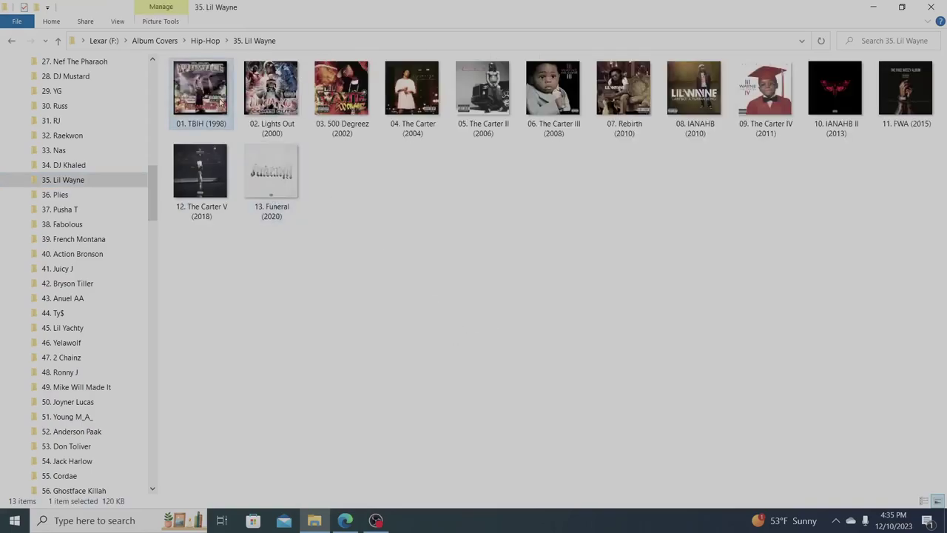
Go through the 35. Lil Wayne album covers one by one from 02. Lights Out (2000) to 13. Funeral (2020)
key("Right")
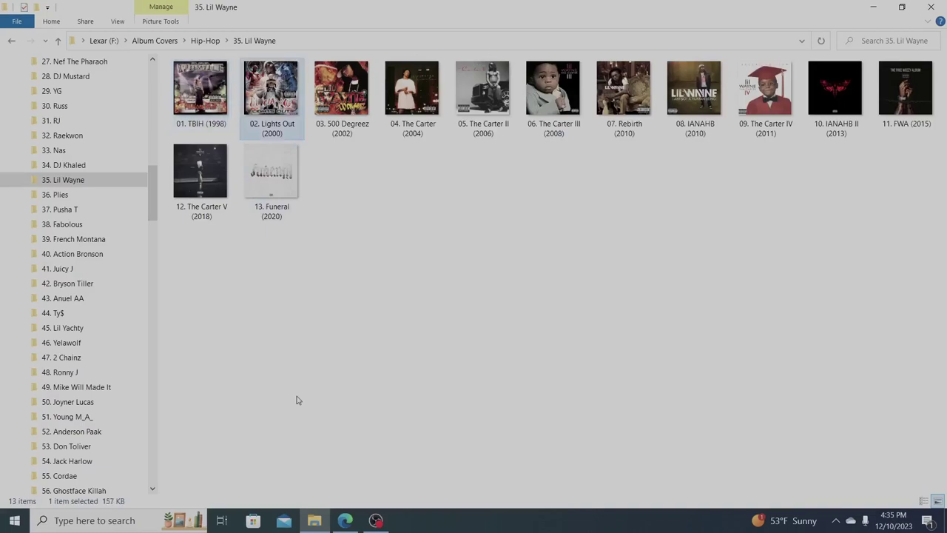
key("Right")
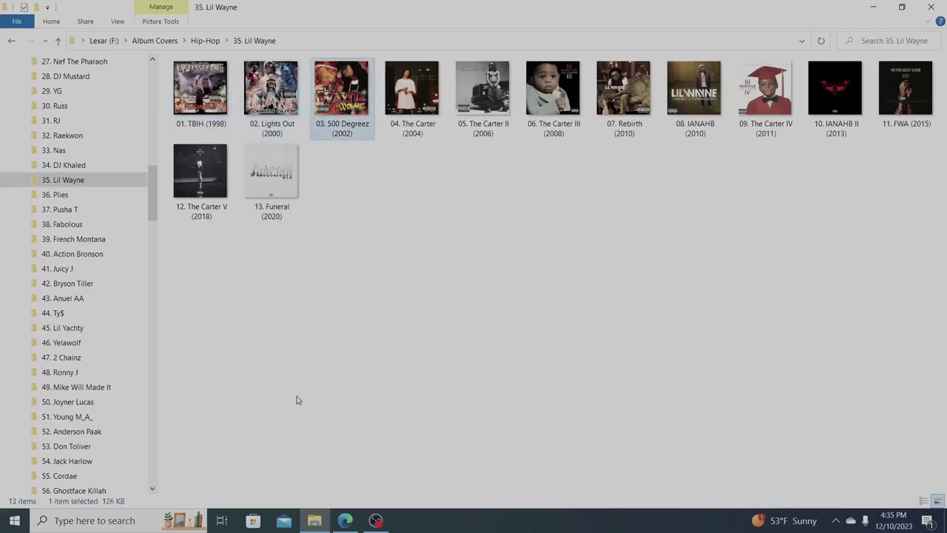
key("Right")
key("Right")
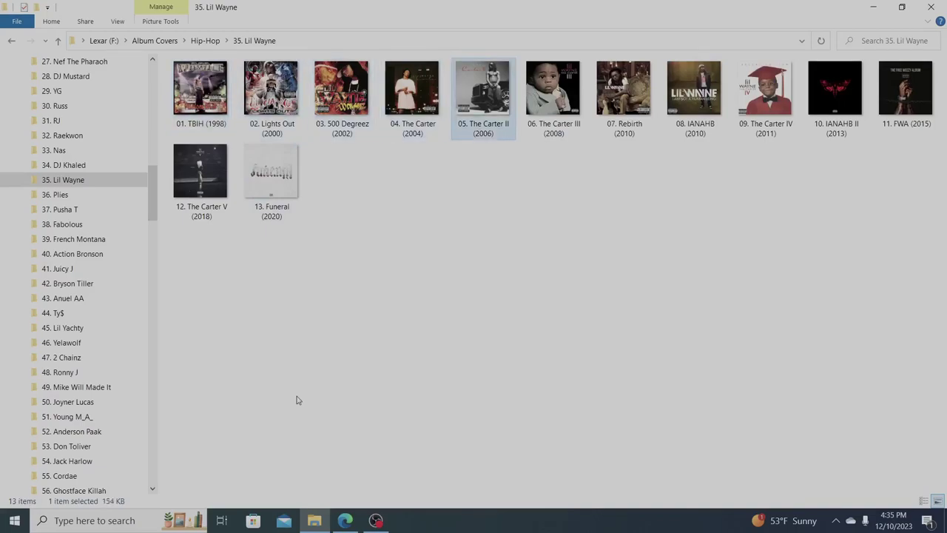
key("Right")
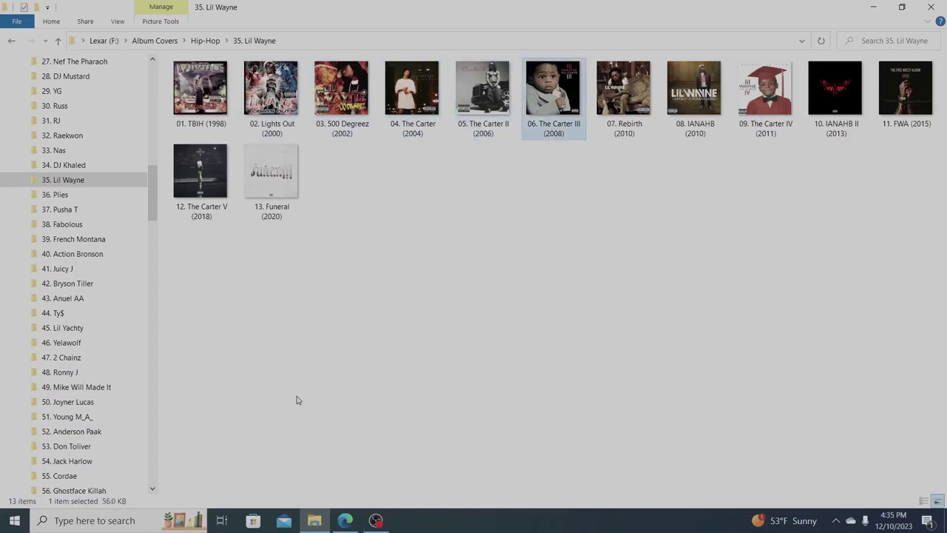
key("Right")
key("Right")
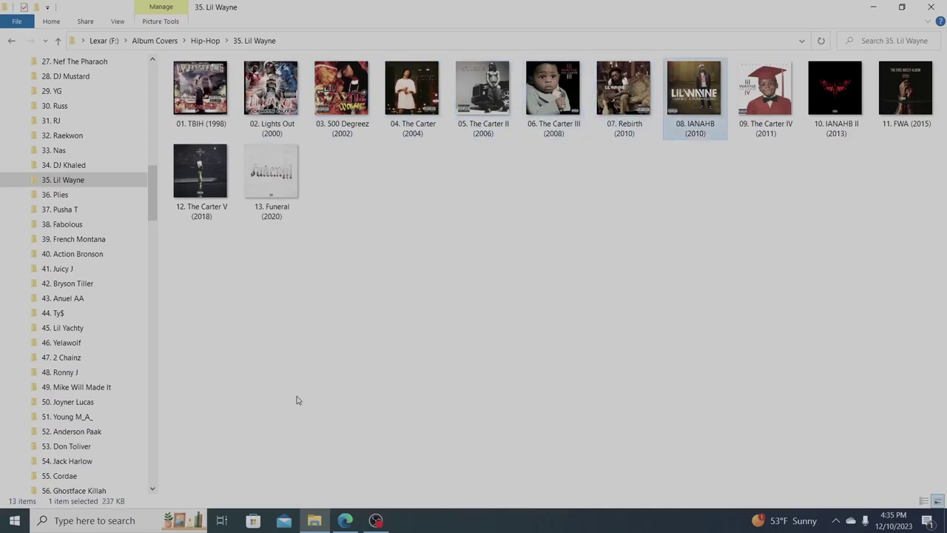
key("Right")
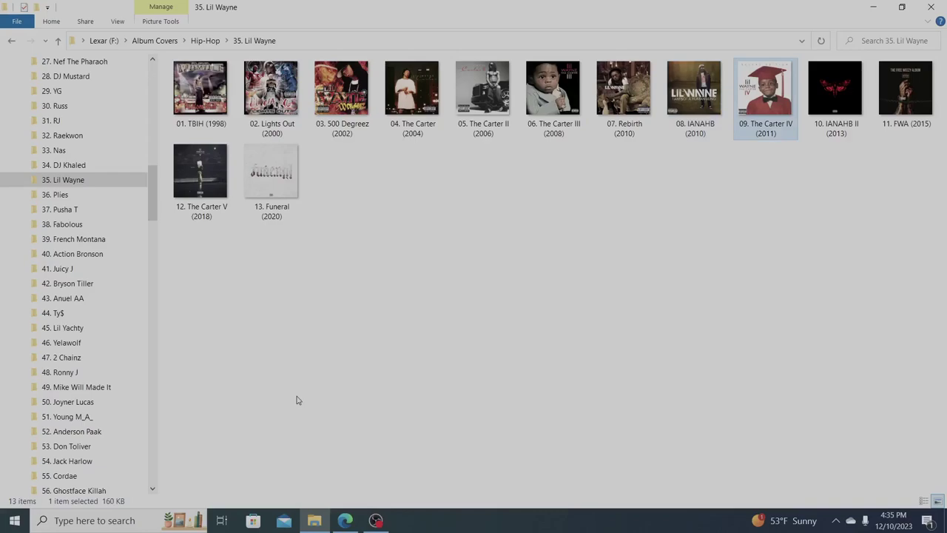
key("Right")
key("Right")
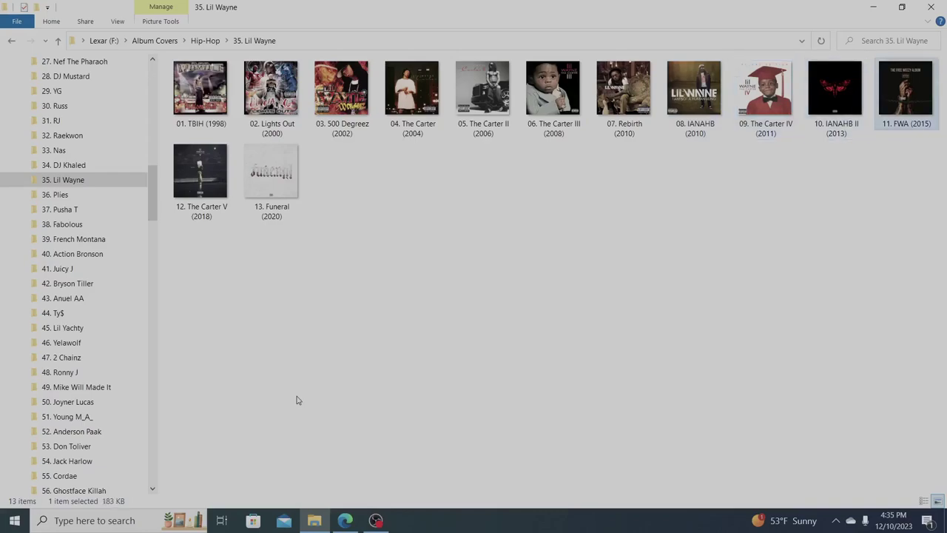
key("Right")
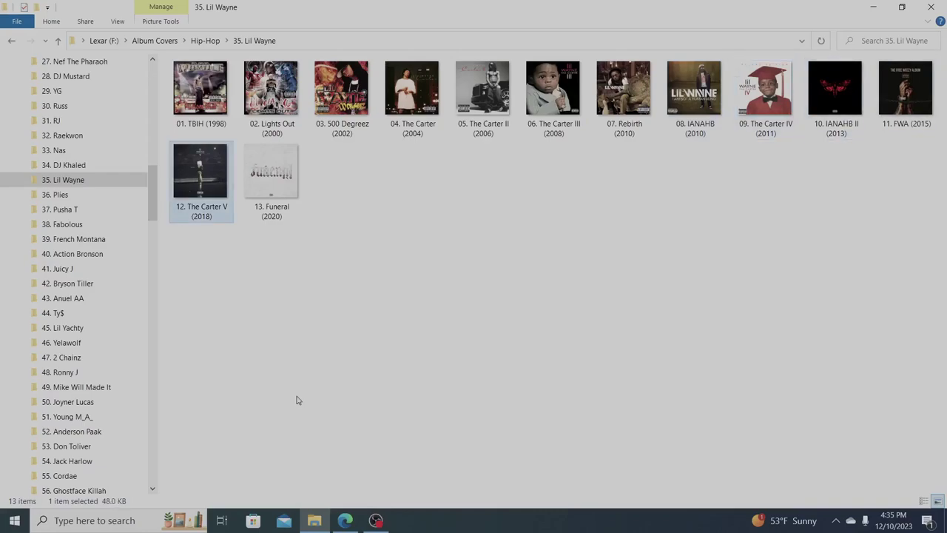
key("Right")
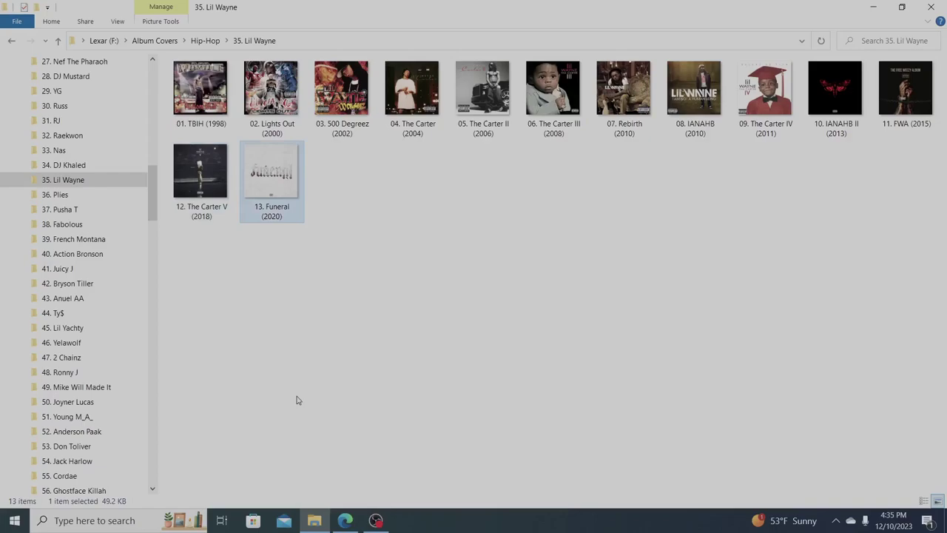
Show the 36. Plies folder as large icons and select the cover 01. Real Tstmnt (2007)
left_click(86, 198)
right_click(262, 279)
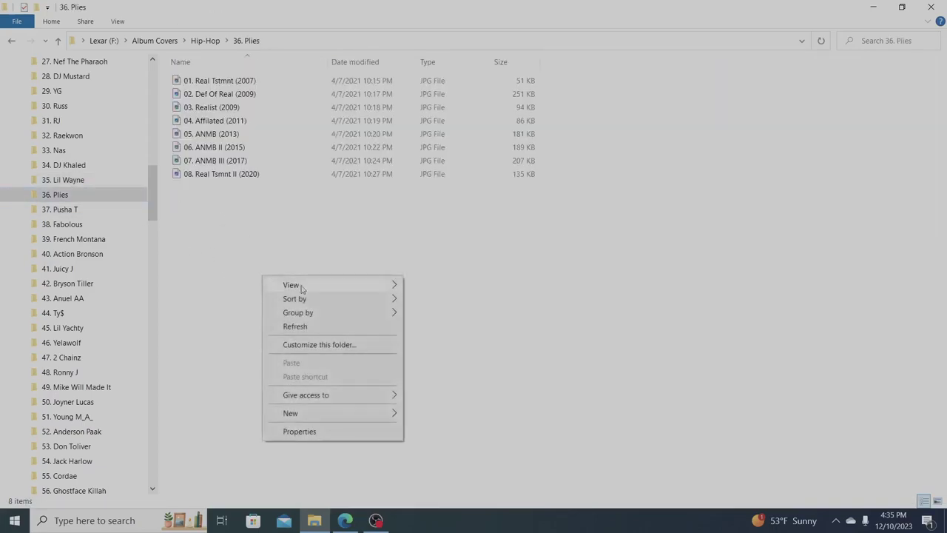
mouse_move(289, 284)
left_click(415, 300)
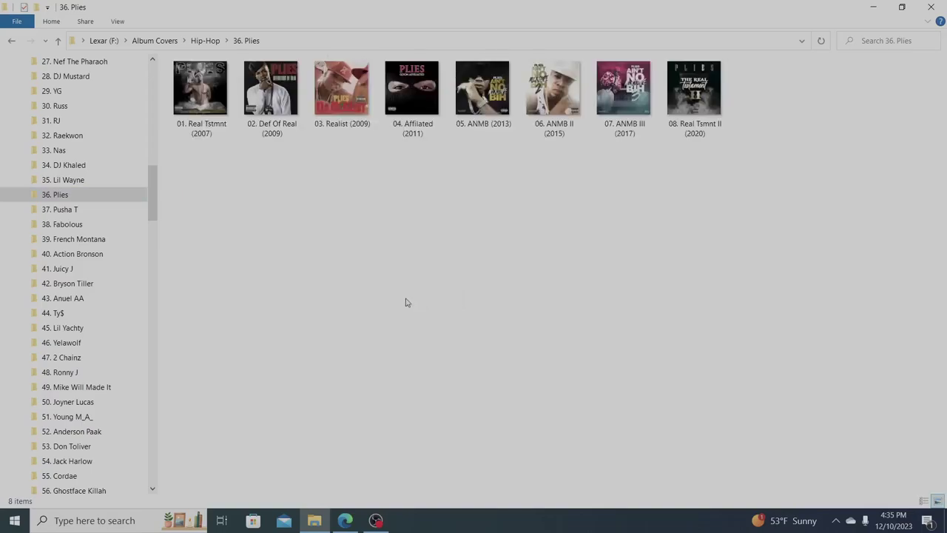
key("Right")
Go through the 36. Plies album covers one by one from 02. Def Of Real (2009) to 08. Real Tsmnt II (2020)
key("Right")
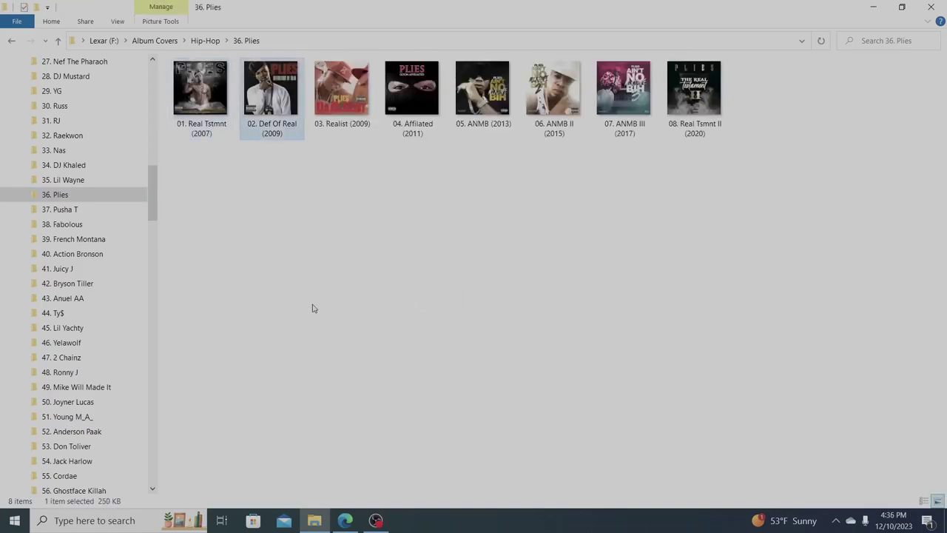
key("Right")
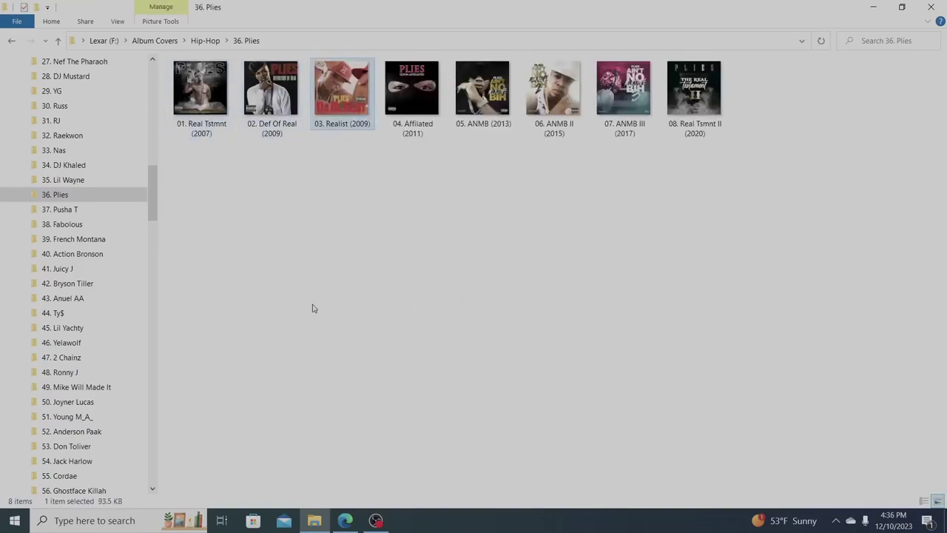
key("Right")
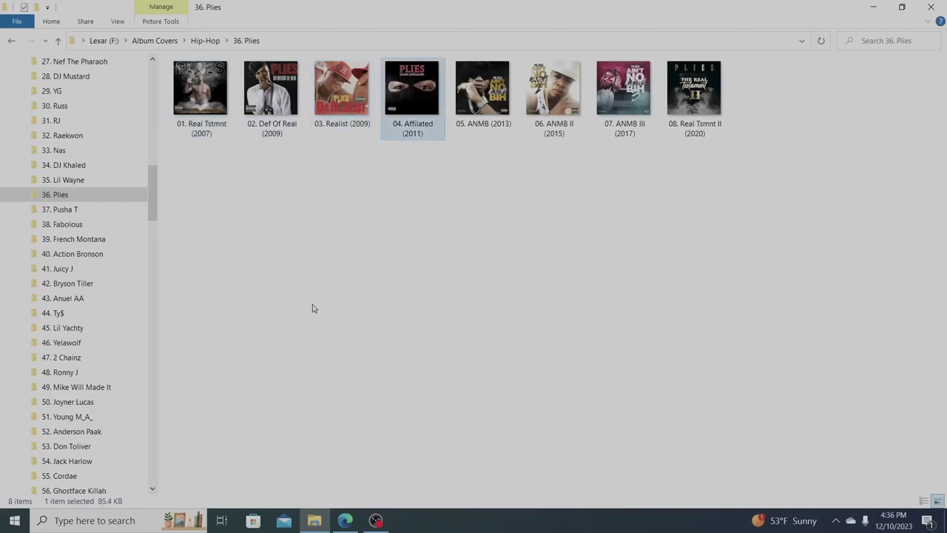
key("Right")
key("Right")
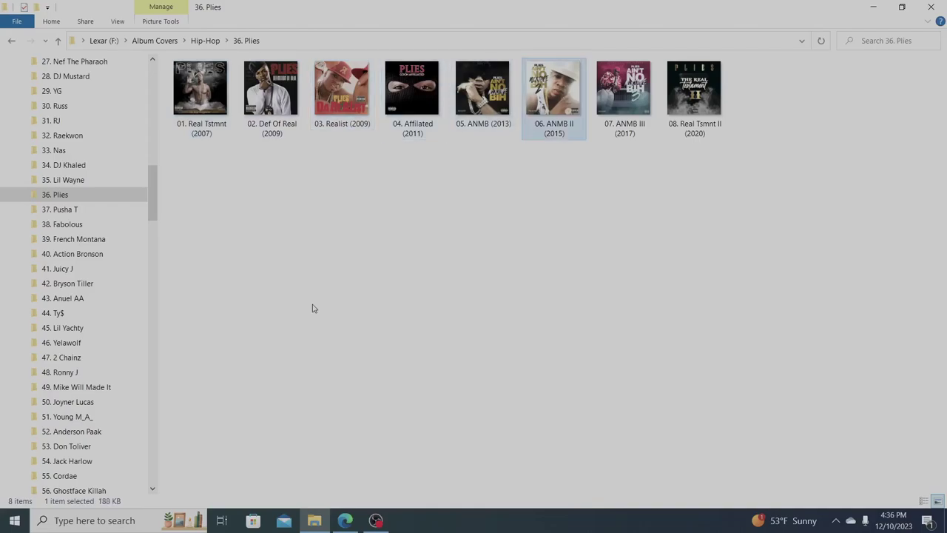
key("Right")
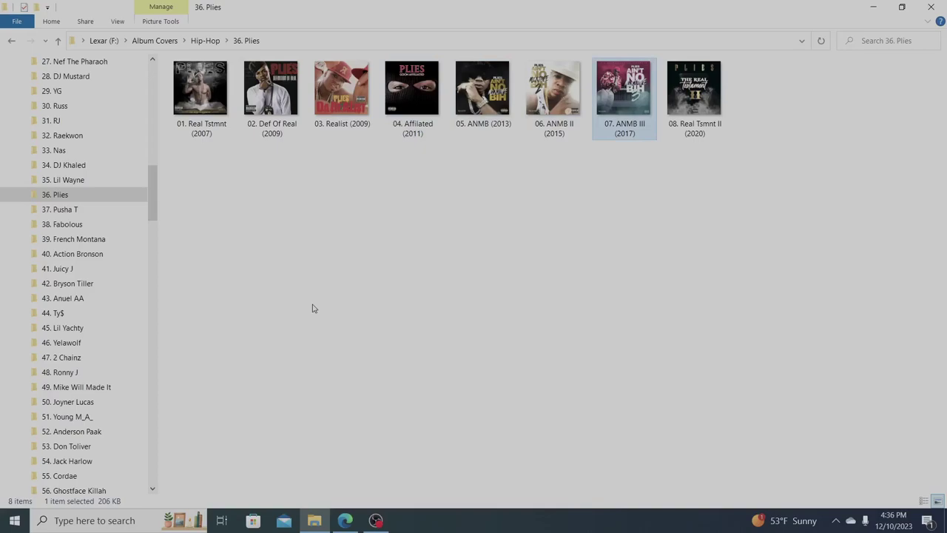
key("Right")
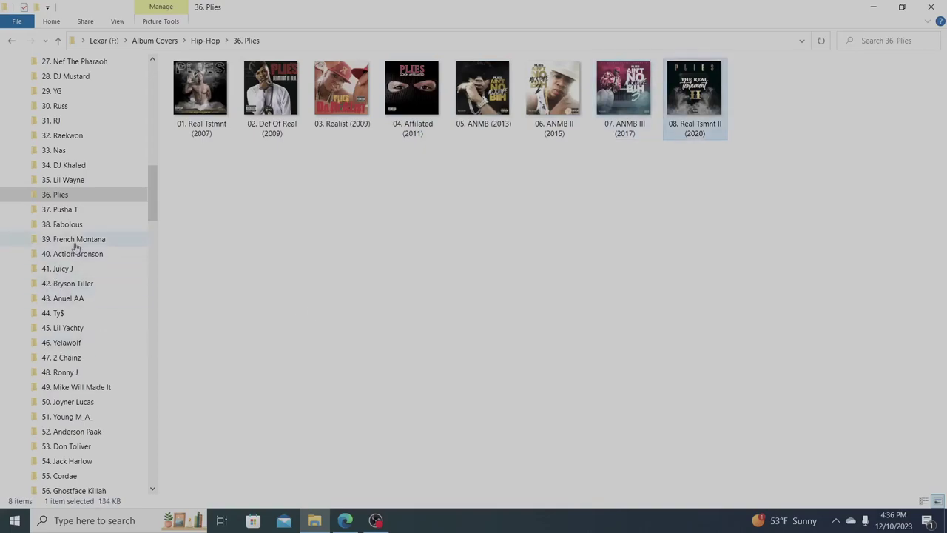
Show the 37. Pusha T folder as large icons and go through its covers from 01. MNIMN (2013) to 03. Daytona (2018)
left_click(81, 209)
right_click(305, 282)
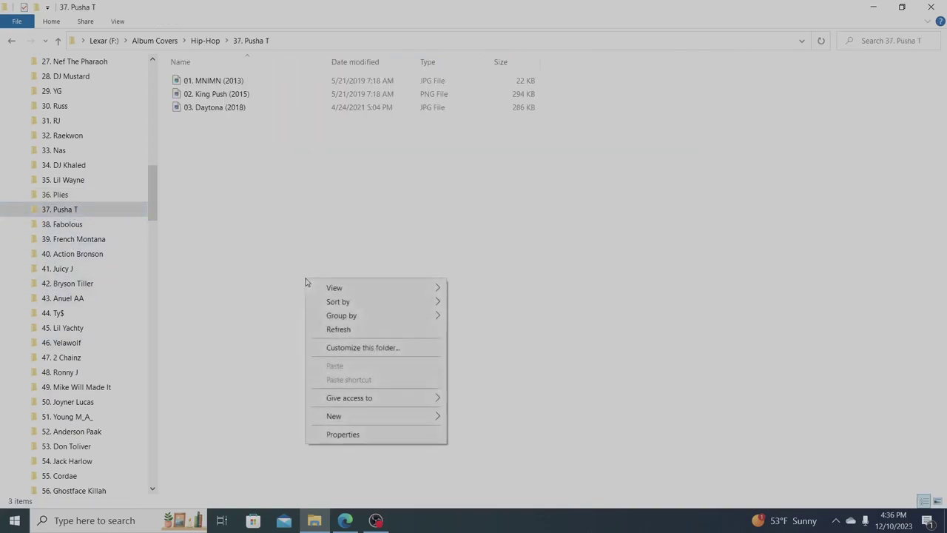
mouse_move(345, 288)
left_click(459, 303)
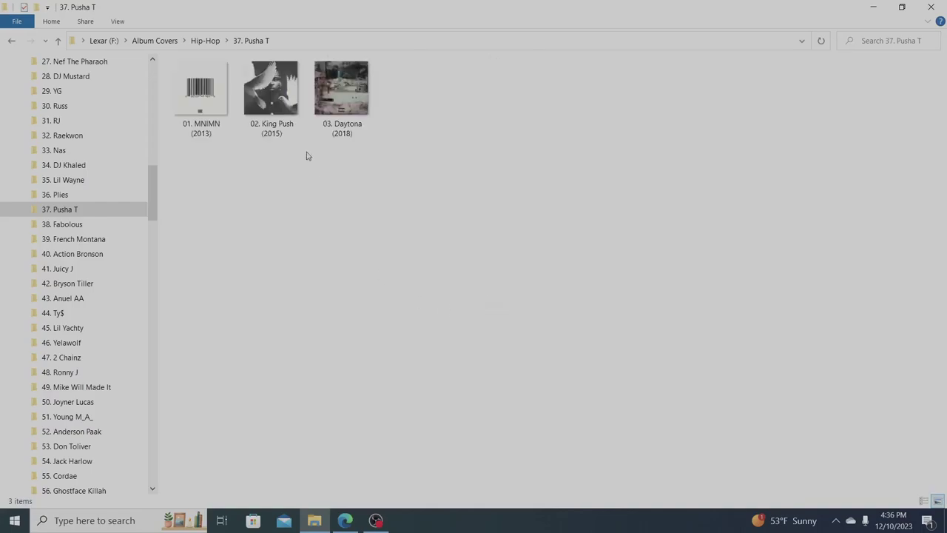
left_click(215, 102)
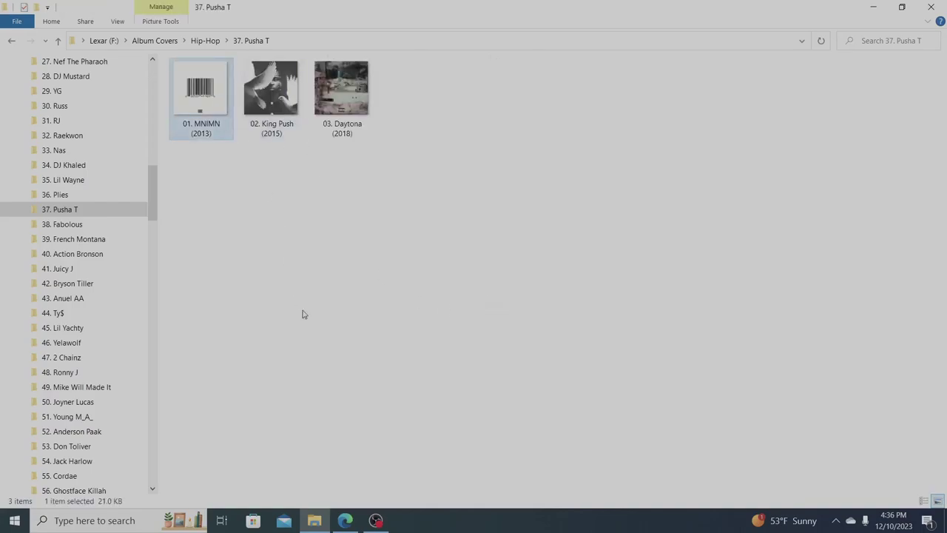
key("Right")
key("Right")
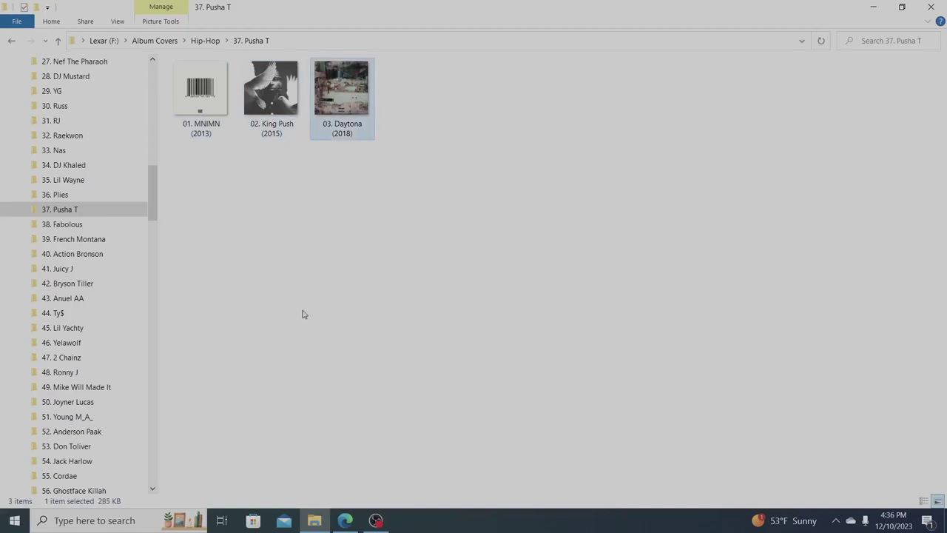
Show the 38. Fabolous folder as large icons and select the cover 01. Ghetto Fab (2001)
left_click(90, 225)
right_click(274, 222)
mouse_move(303, 226)
left_click(464, 242)
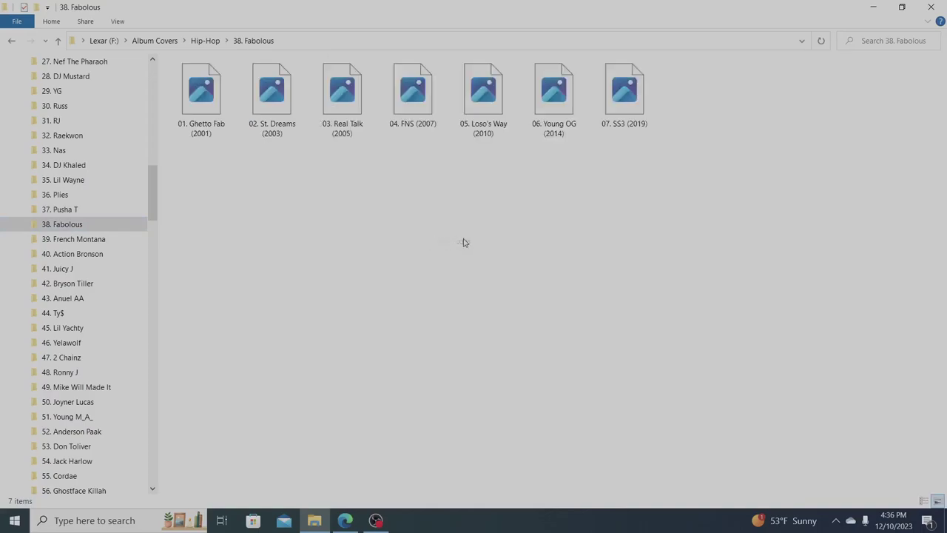
key("Right")
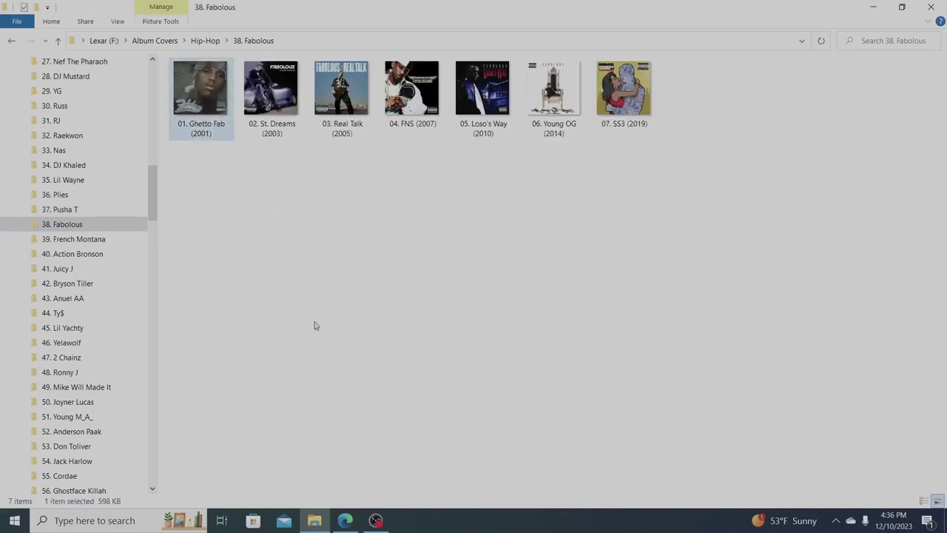
Go through the 38. Fabolous album covers one by one from 02. St. Dreams (2003) to 07. SS3 (2019)
key("Right")
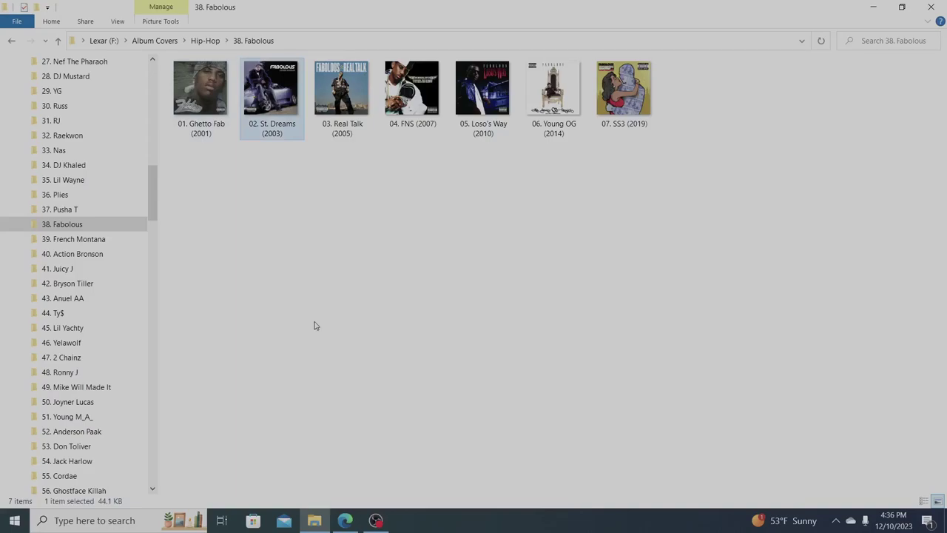
key("Right")
key("Right")
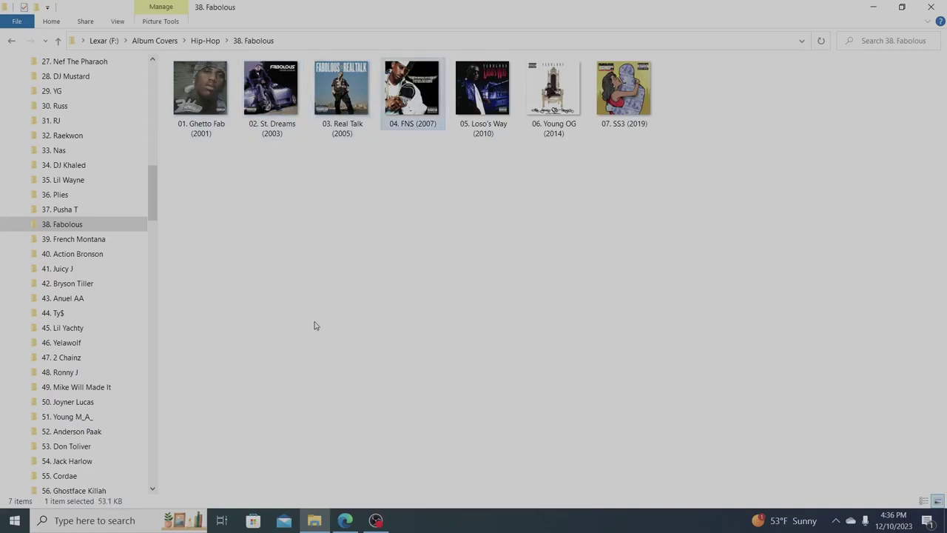
key("Right")
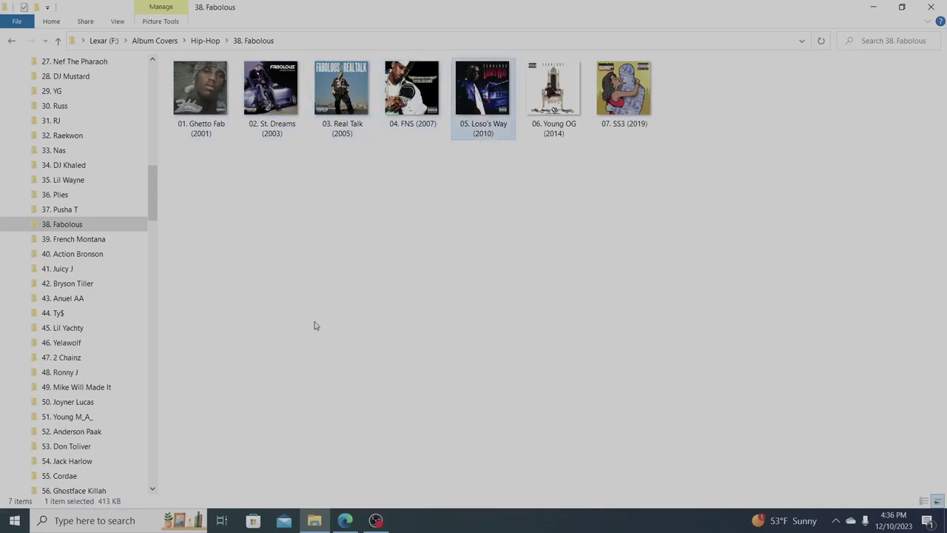
key("Right")
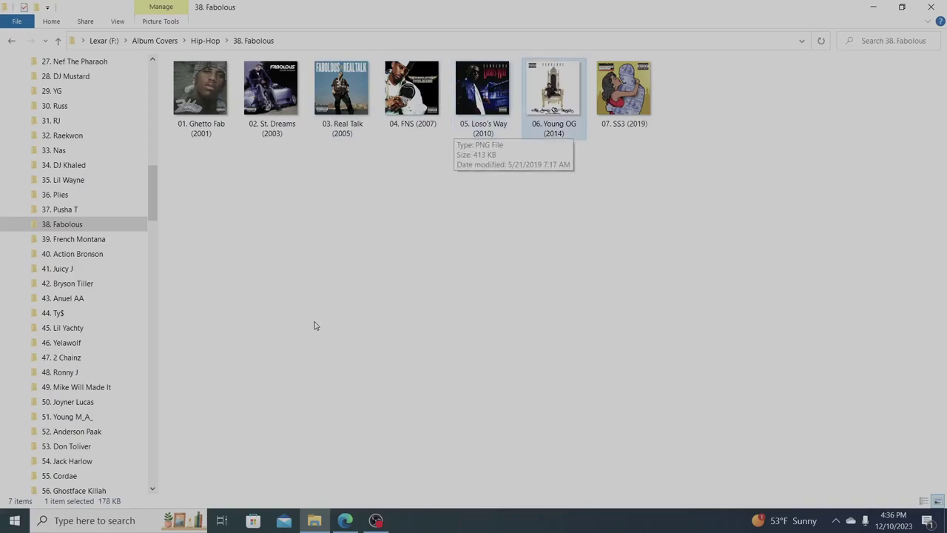
key("Right")
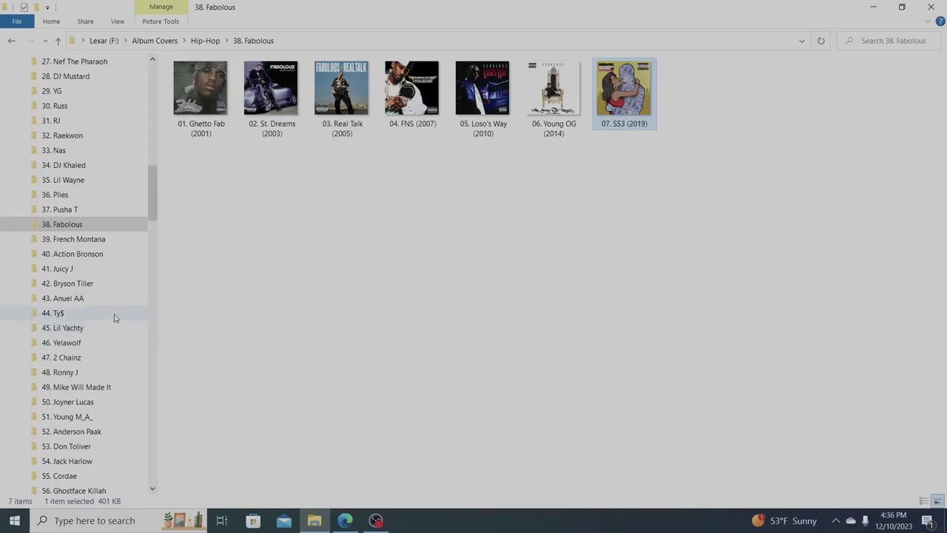
Show the 39. French Montana folder as large icons and go through its covers from 01. EMF (2013) to 03. Montana (2019)
left_click(105, 241)
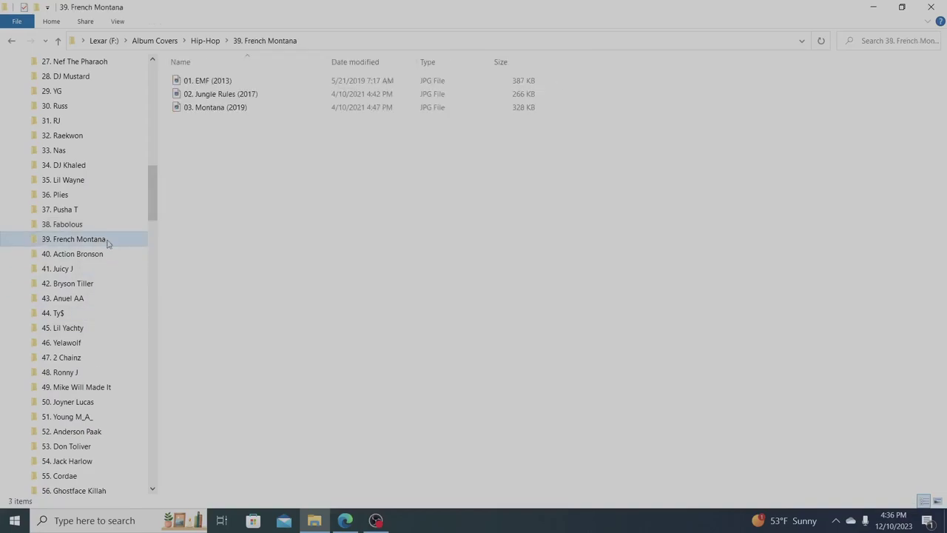
right_click(247, 218)
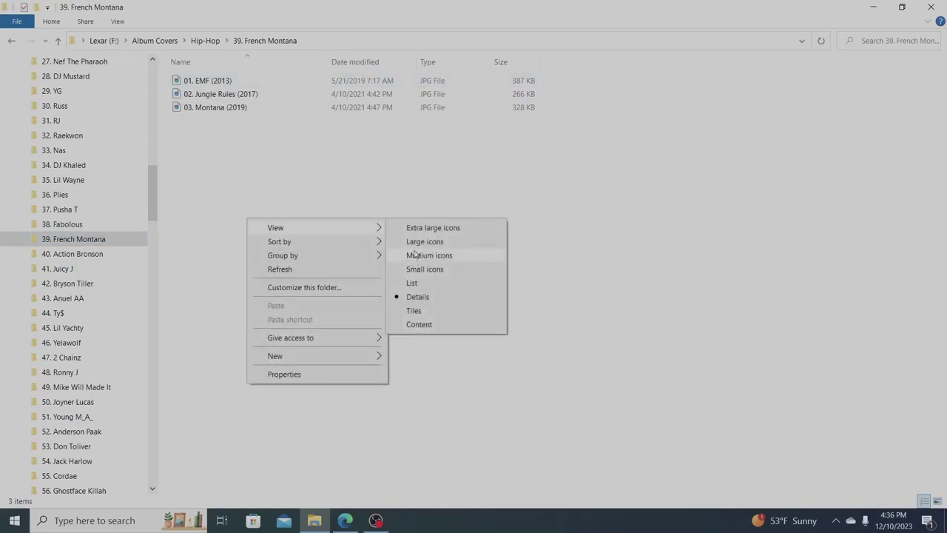
left_click(415, 244)
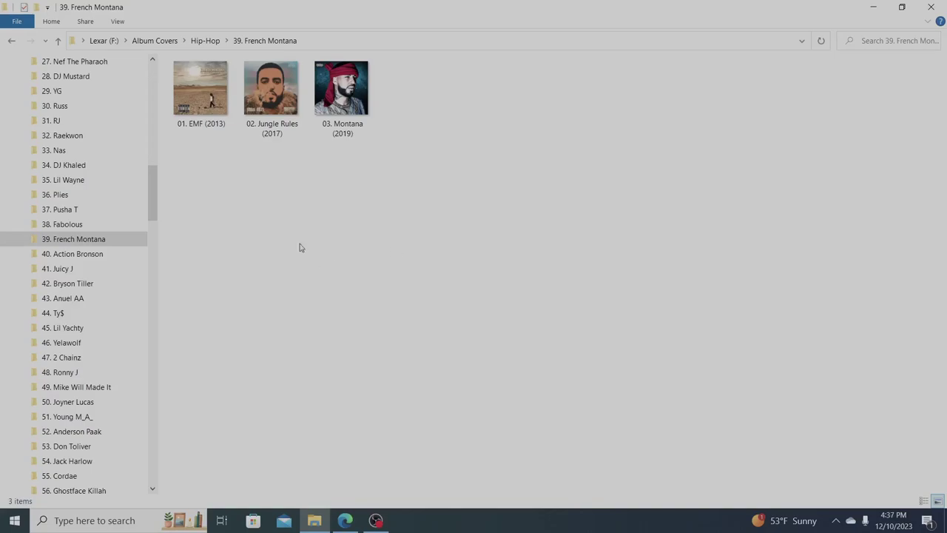
left_click(198, 116)
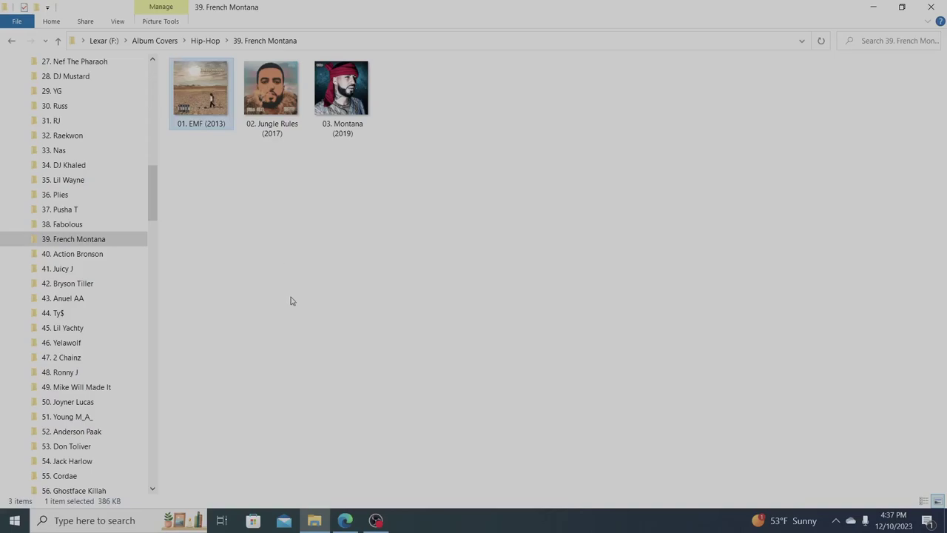
key("Right")
key("Right")
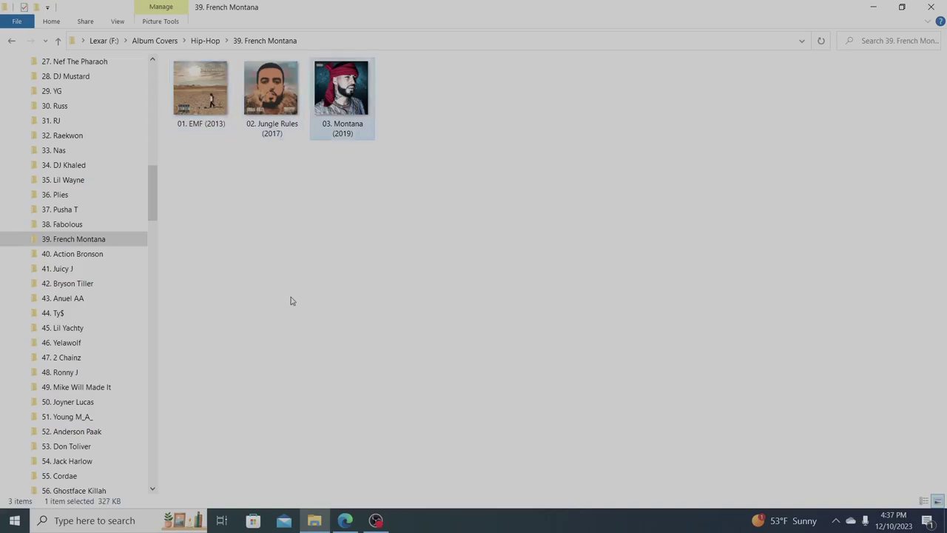
Permanently delete the image oxq6m69i from the 40. Action Bronson folder
left_click(101, 254)
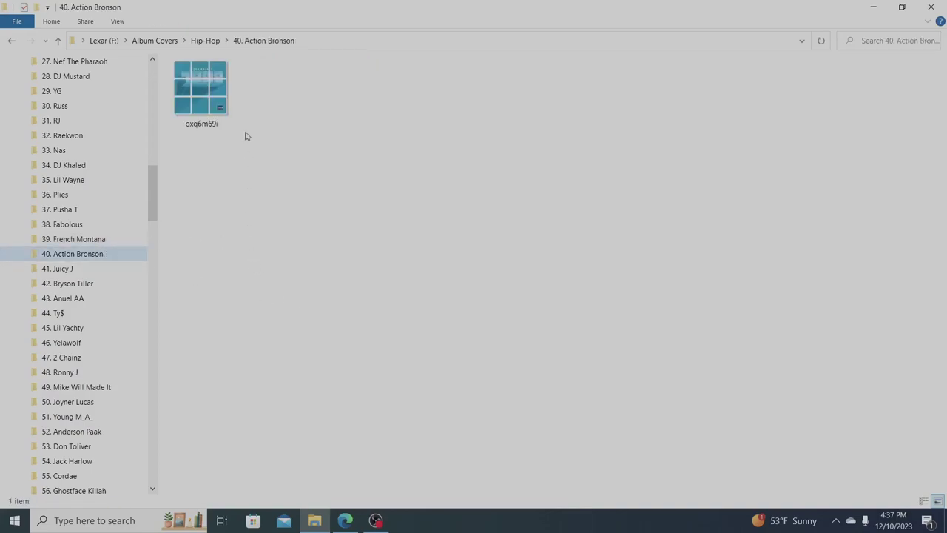
left_click(215, 87)
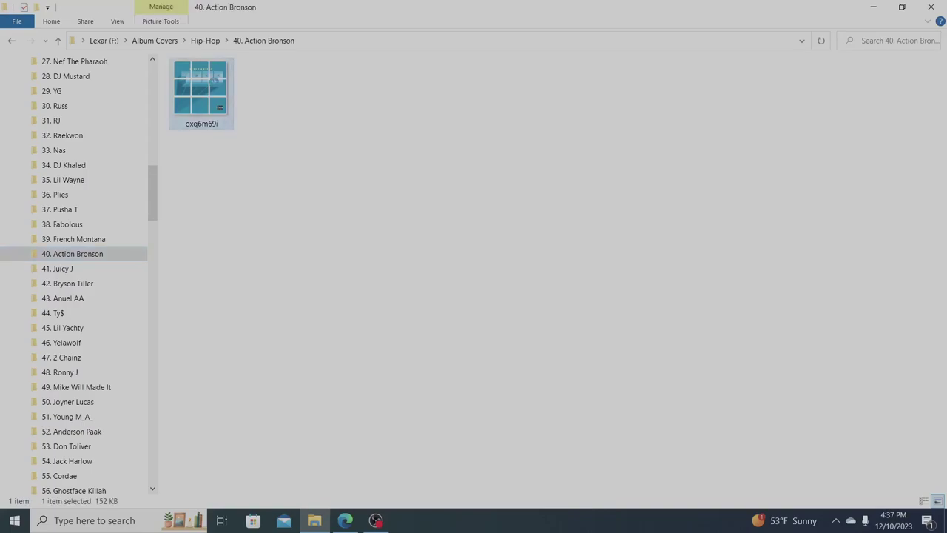
right_click(215, 86)
left_click(268, 406)
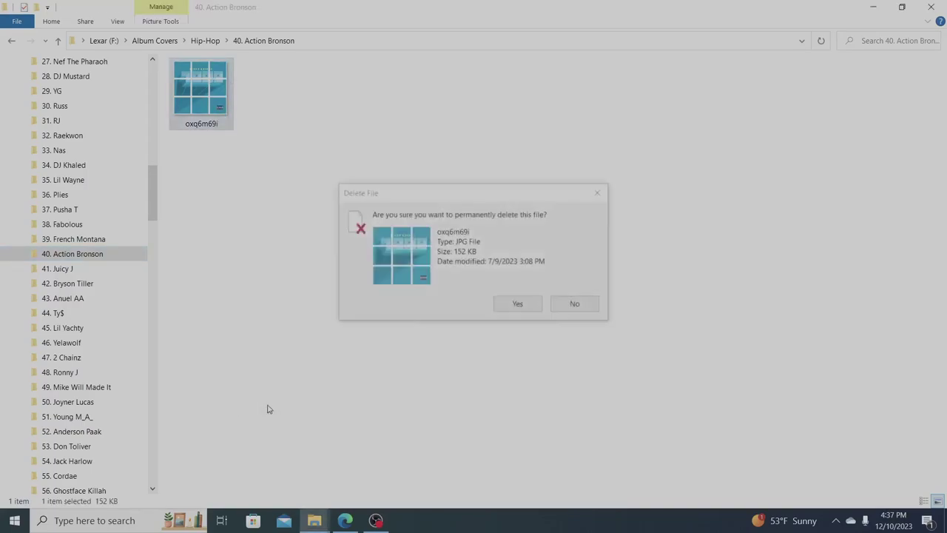
key("Return")
mouse_move(314, 520)
left_click(393, 474)
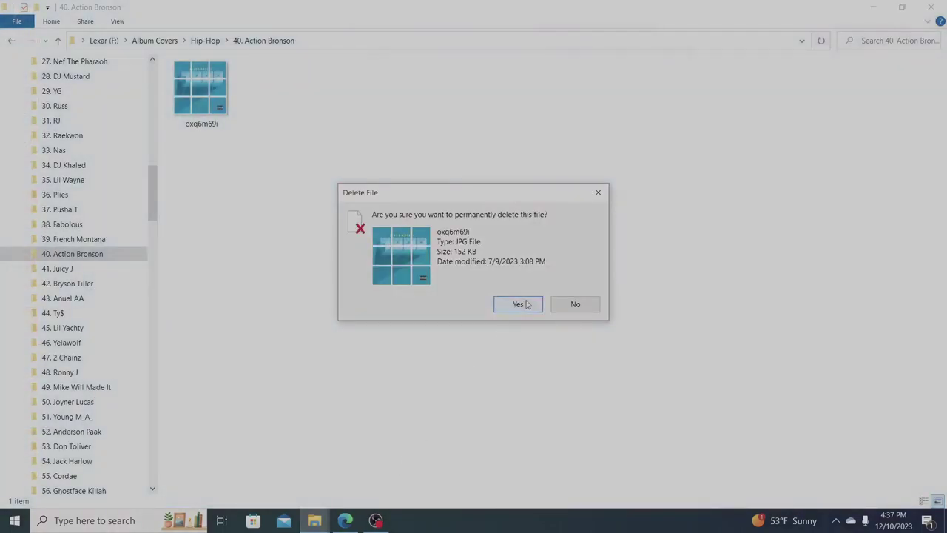
left_click(517, 303)
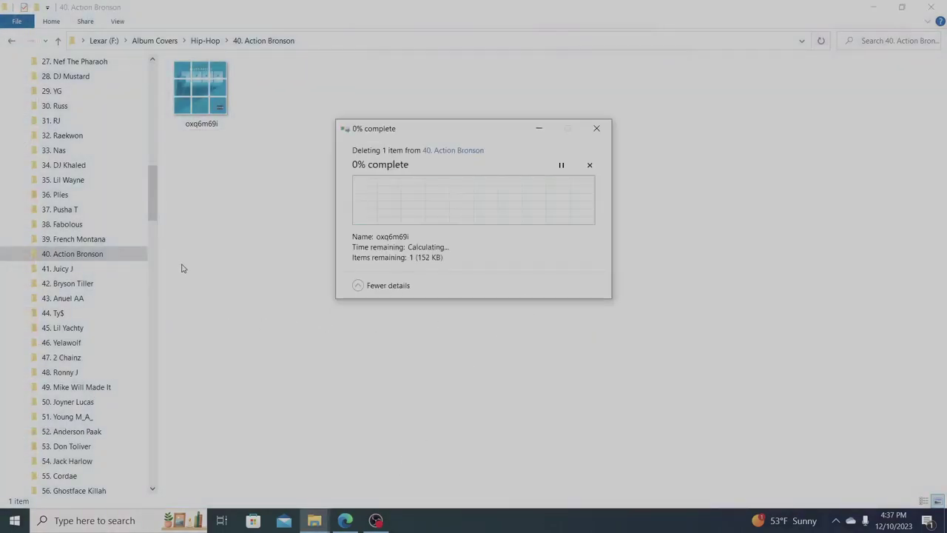
Show the 41. Juicy J folder as large icons and go through its covers from 01. Till' I Die (2009) to 04. THC (2021)
left_click(77, 271)
right_click(238, 242)
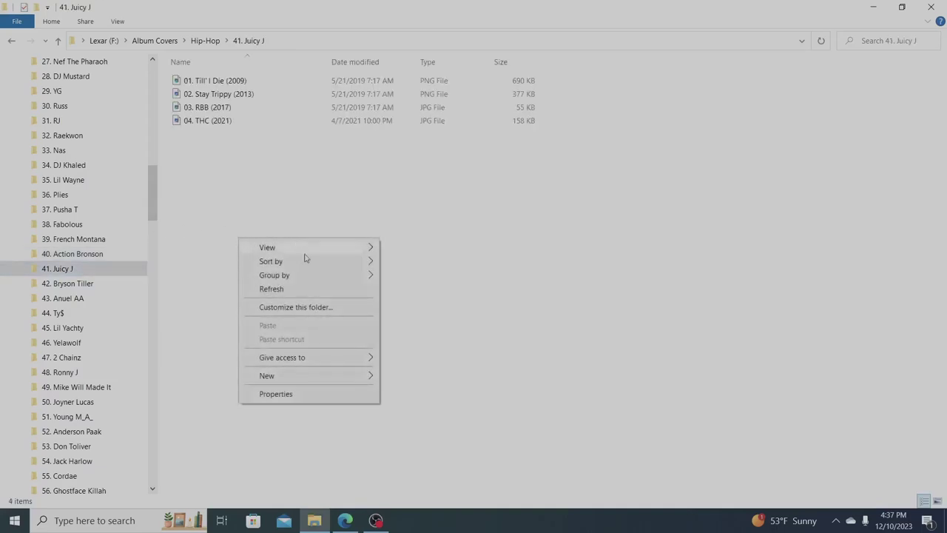
mouse_move(339, 252)
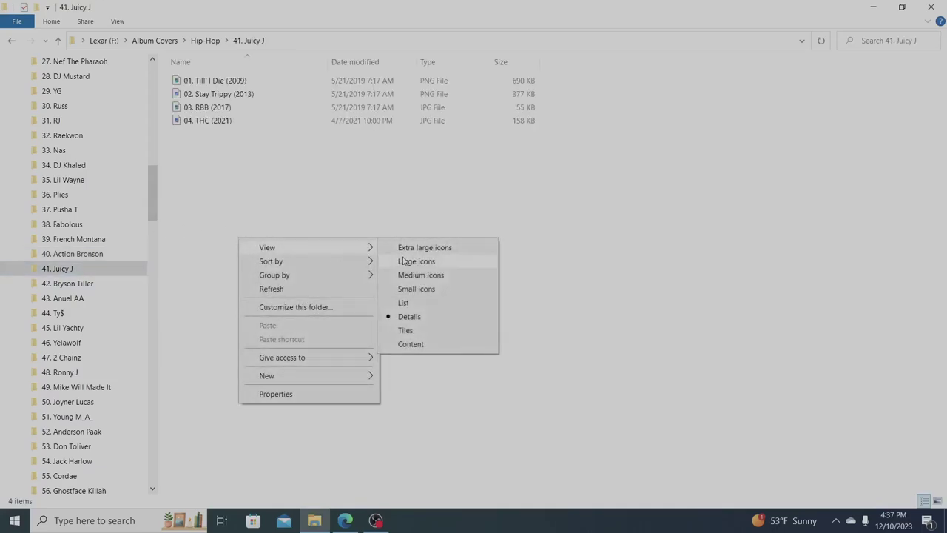
left_click(403, 260)
key("Home")
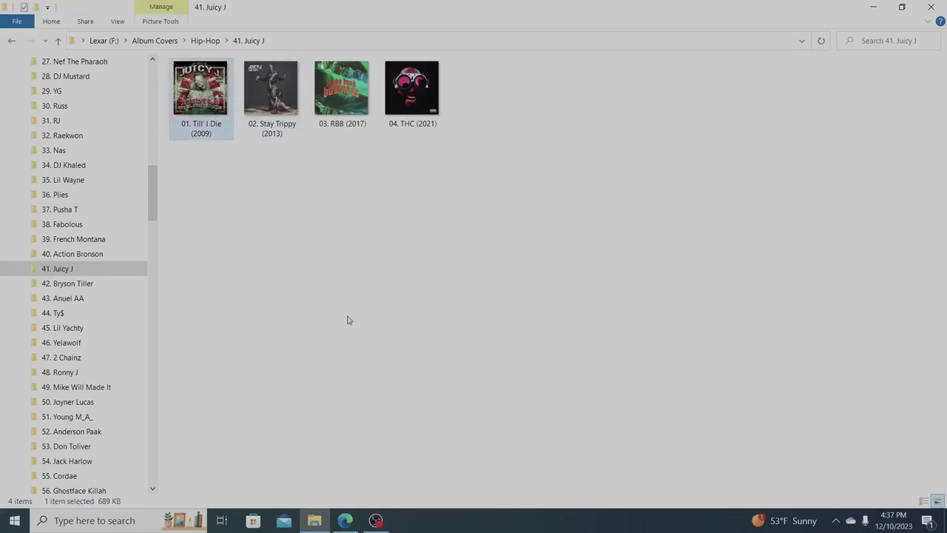
key("Right")
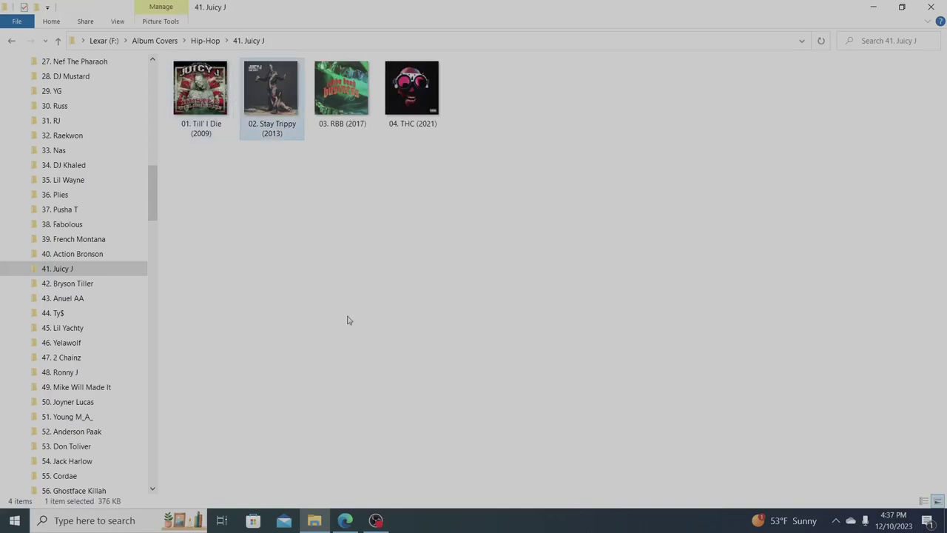
key("Right")
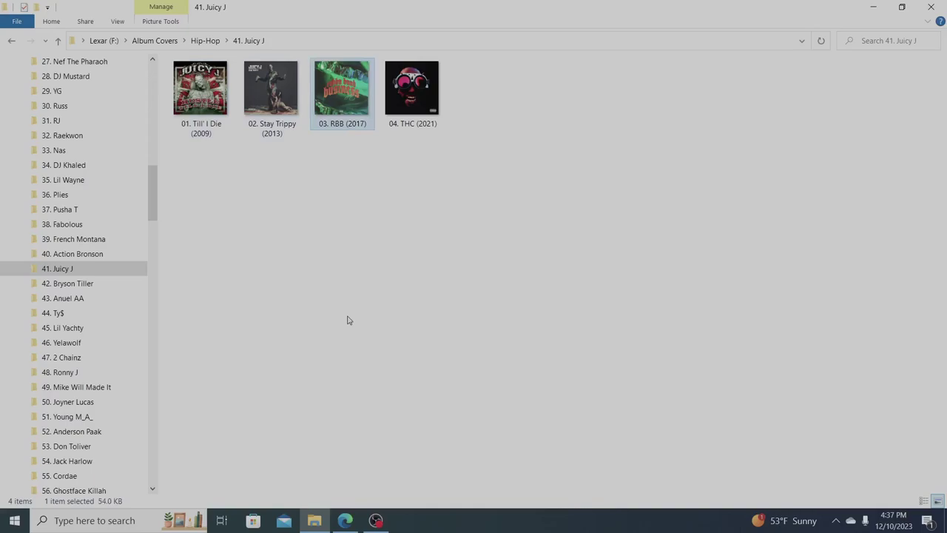
key("Right")
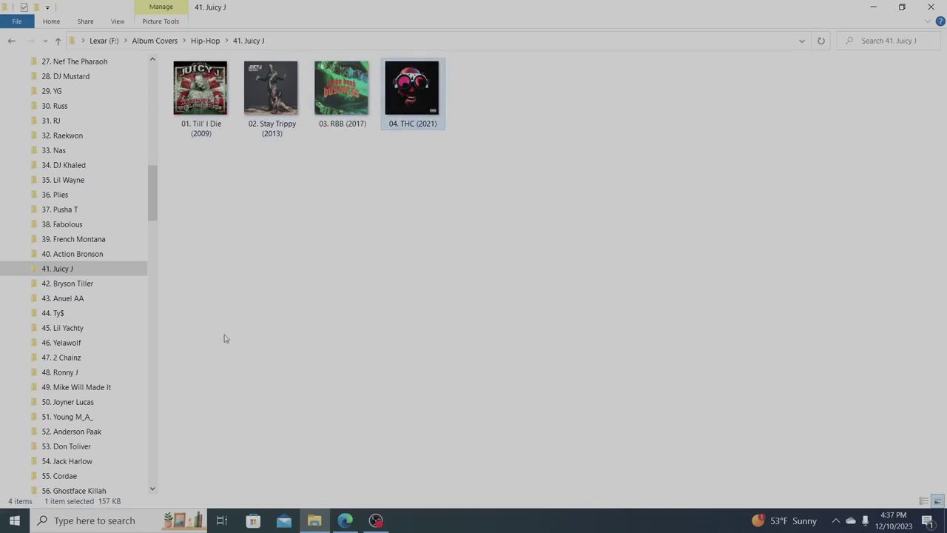
Check the 42. Bryson Tiller folder and go through the 43. Anuel AA covers, 01. RHLM (2018) and 02. Emmanuel (2020), as large icons
left_click(93, 285)
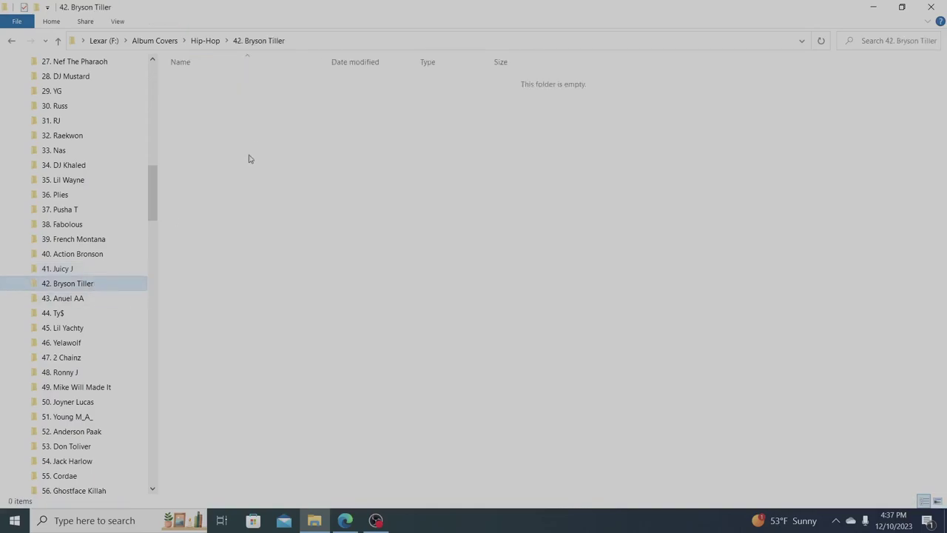
left_click(71, 303)
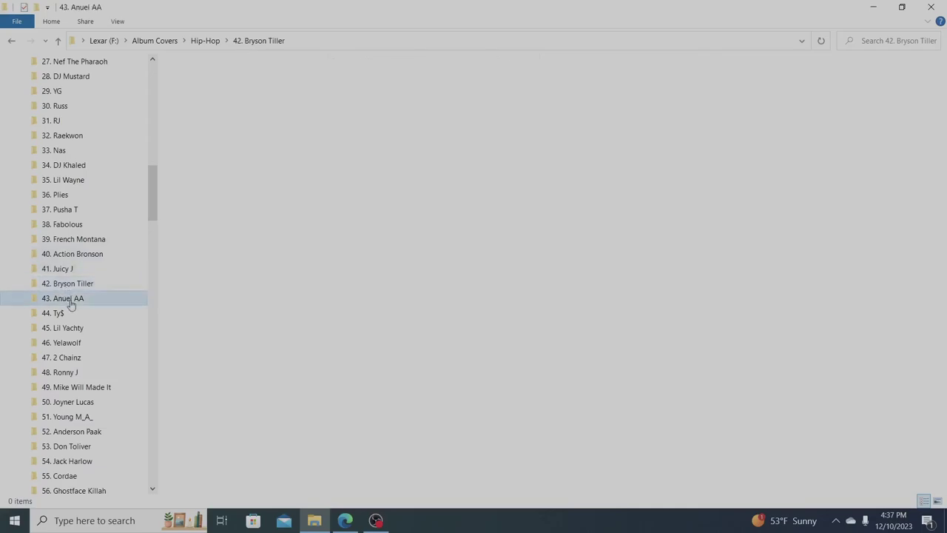
right_click(235, 239)
mouse_move(268, 249)
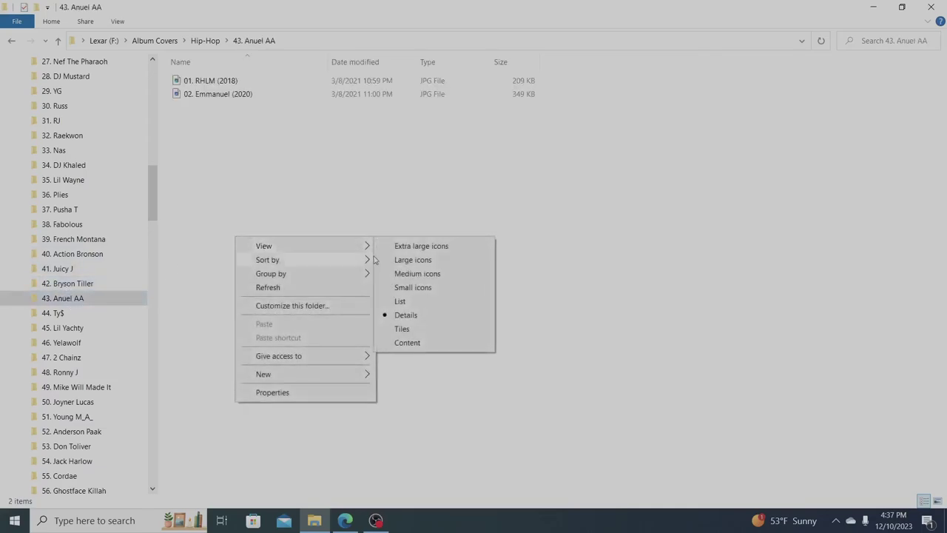
left_click(403, 260)
left_click(212, 98)
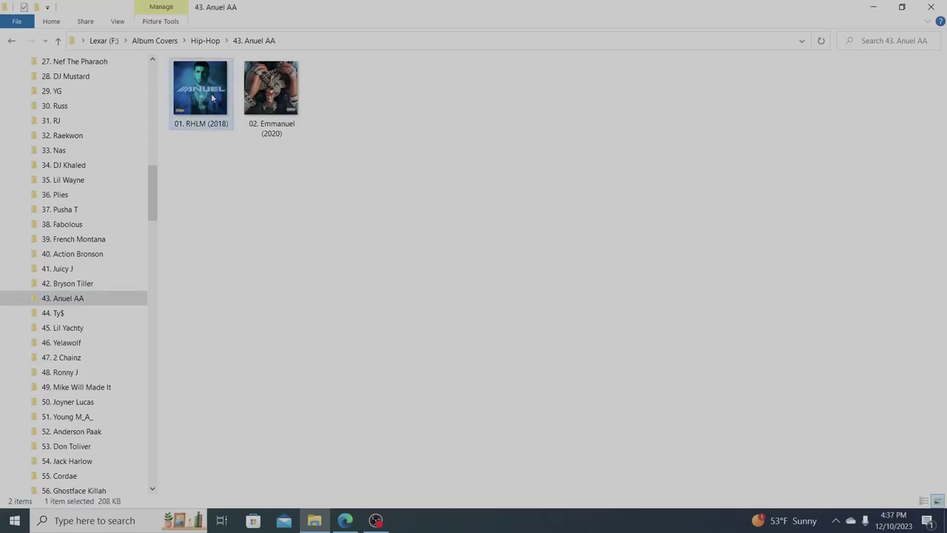
key("Right")
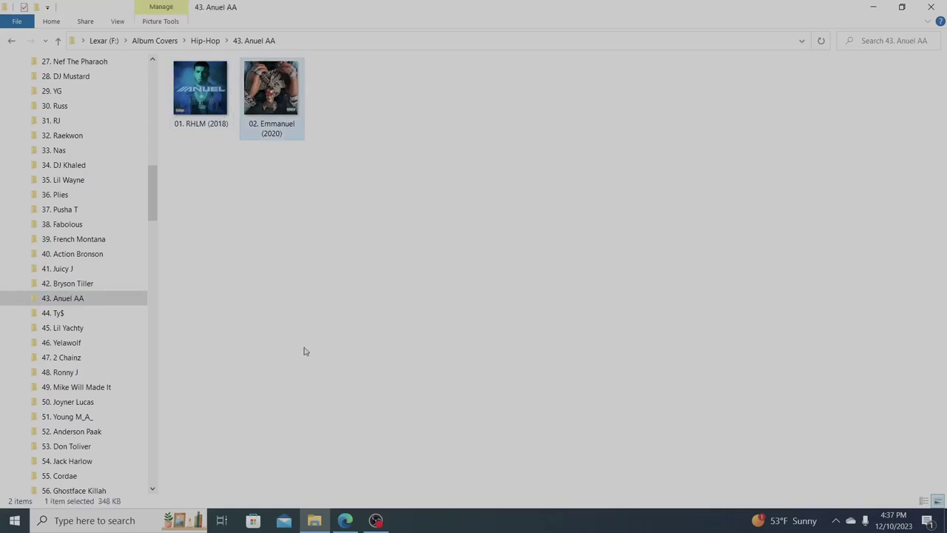
key("Left")
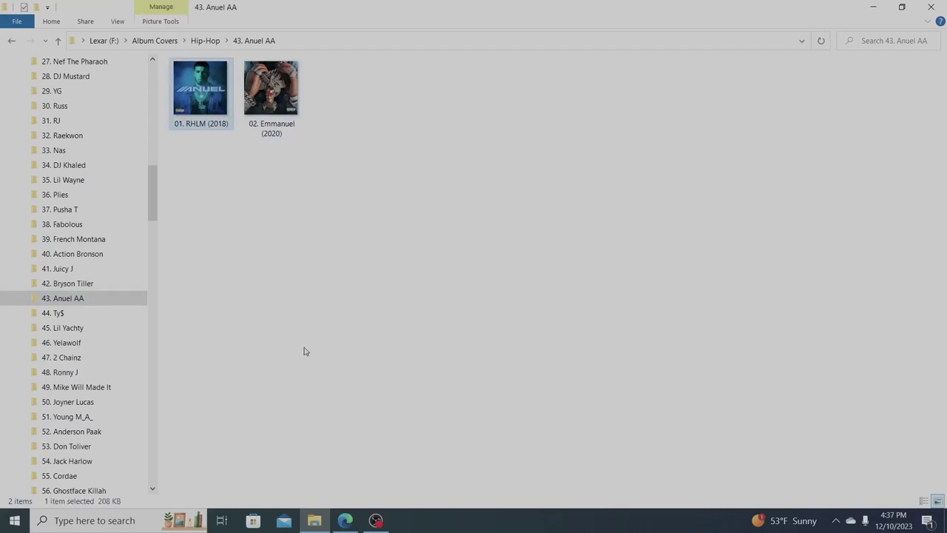
key("Right")
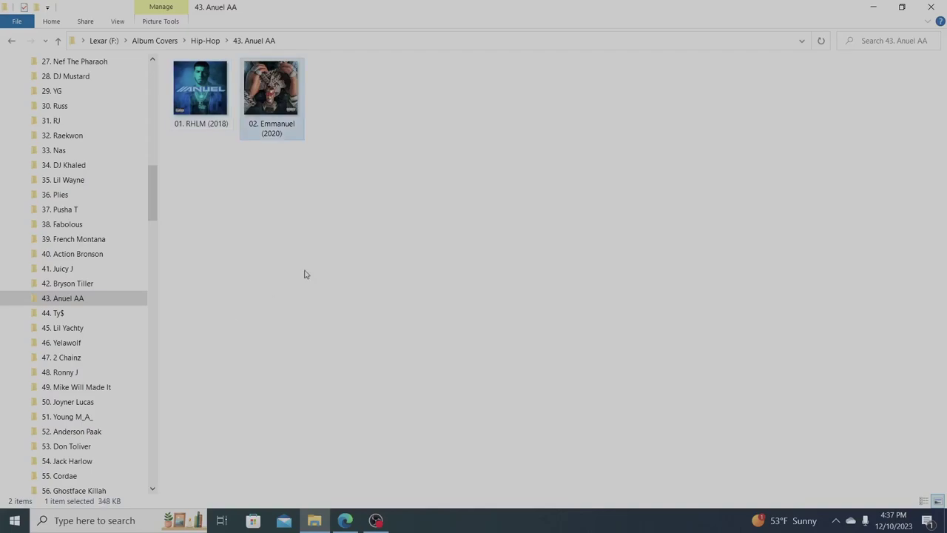
Check the 44. Ty$ folder and go through the 45. Lil Yachty covers as large icons, from 01. Emotions (2017) to 04. Lil Boat III (2020)
left_click(106, 312)
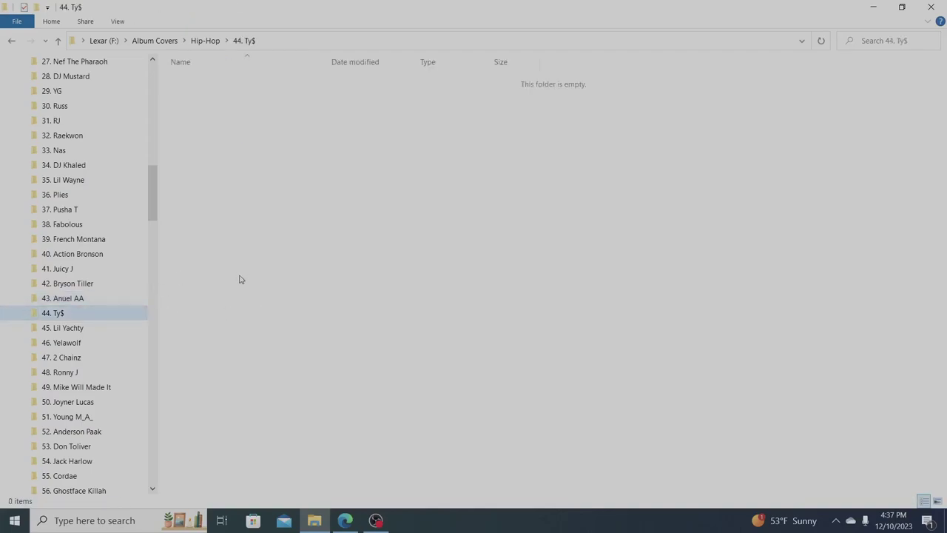
left_click(57, 330)
right_click(312, 294)
mouse_move(344, 303)
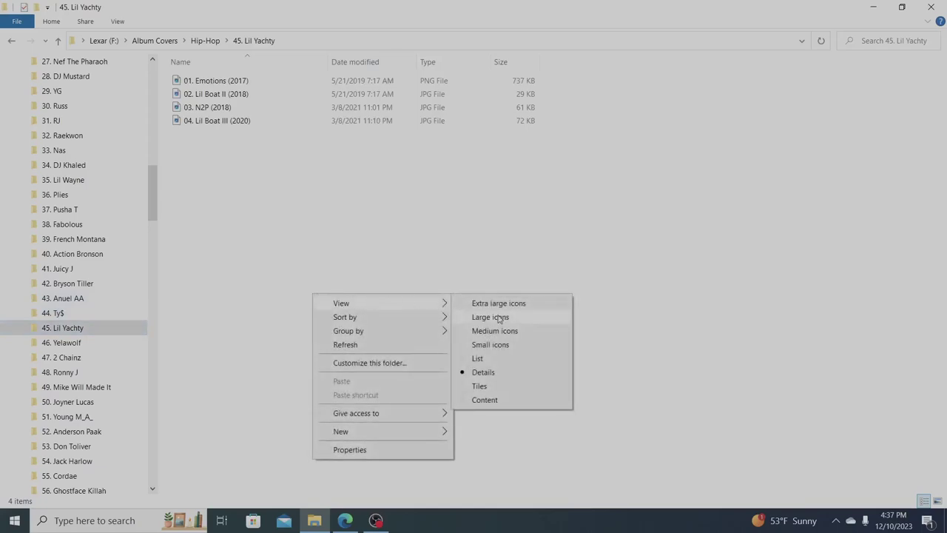
left_click(495, 318)
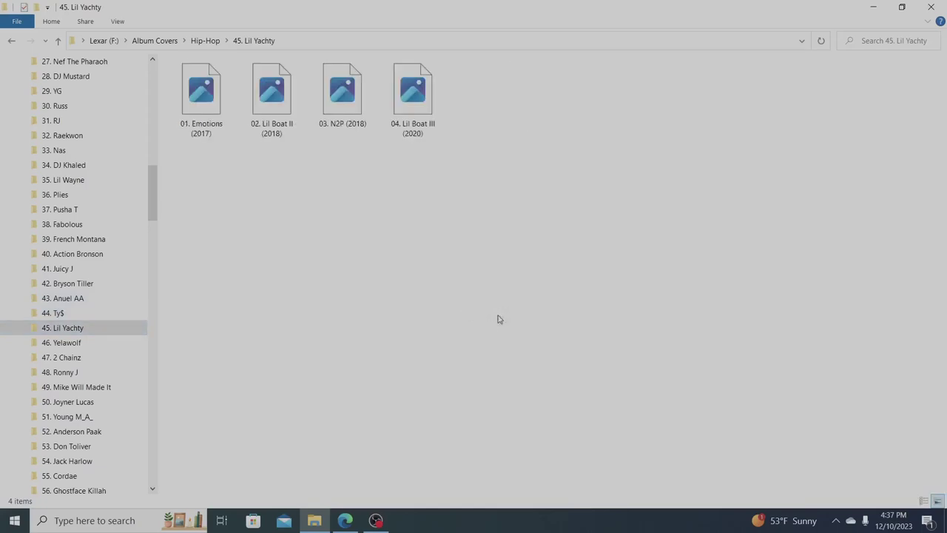
left_click(216, 115)
key("Right")
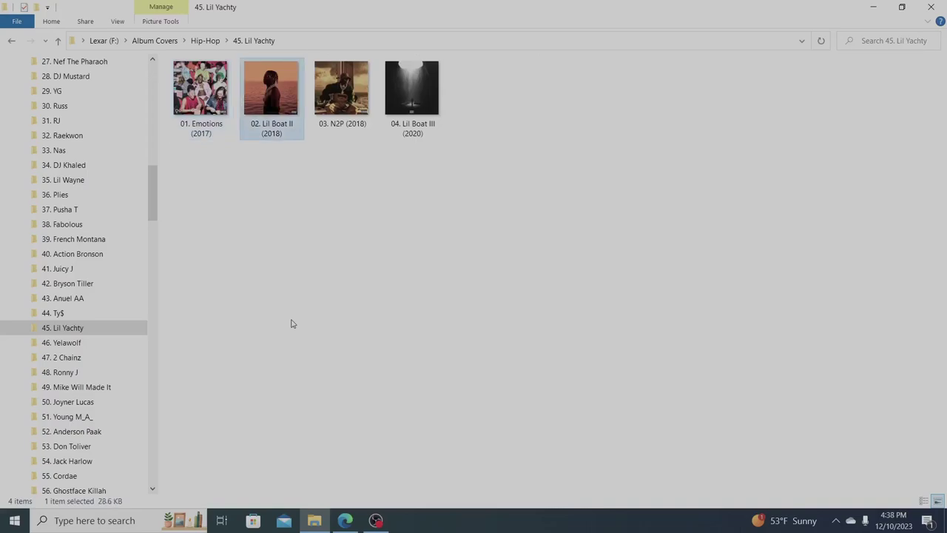
key("Right")
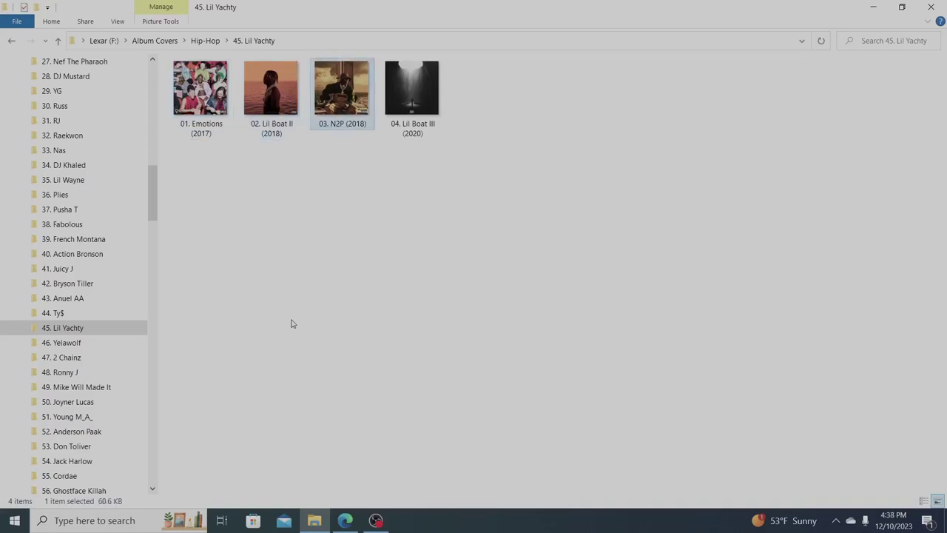
key("Right")
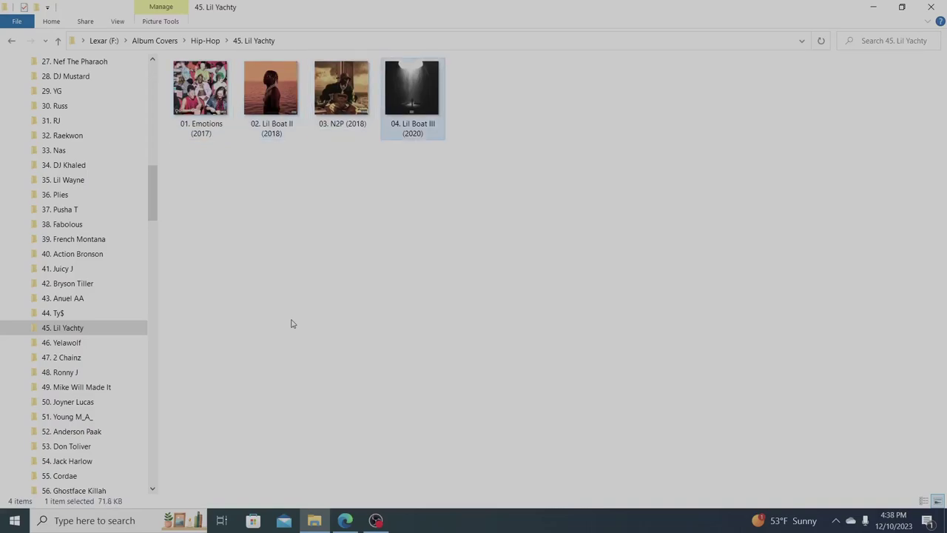
Show the 46. Yelawolf folder as large icons and go through its covers from 01. Radioactive (2011) to 06. Mud Mouth (2021)
left_click(66, 344)
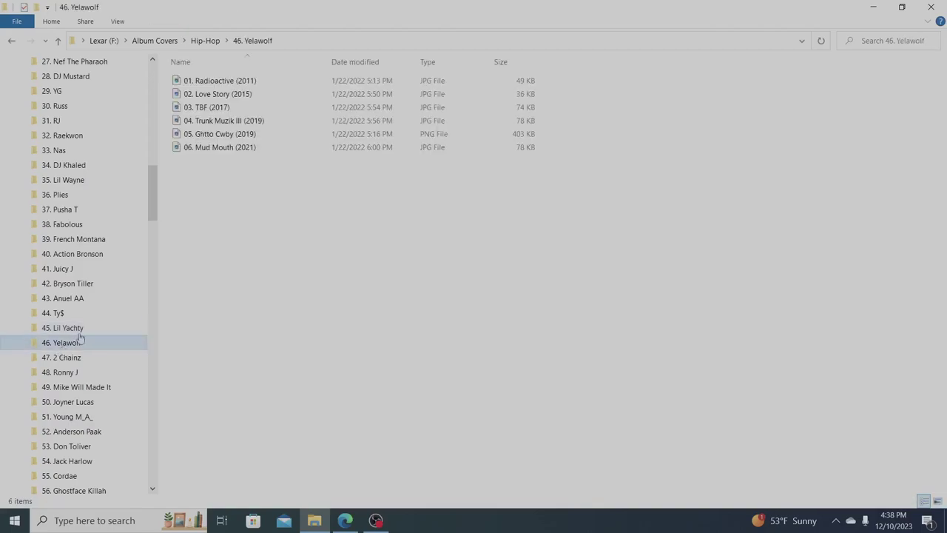
right_click(282, 265)
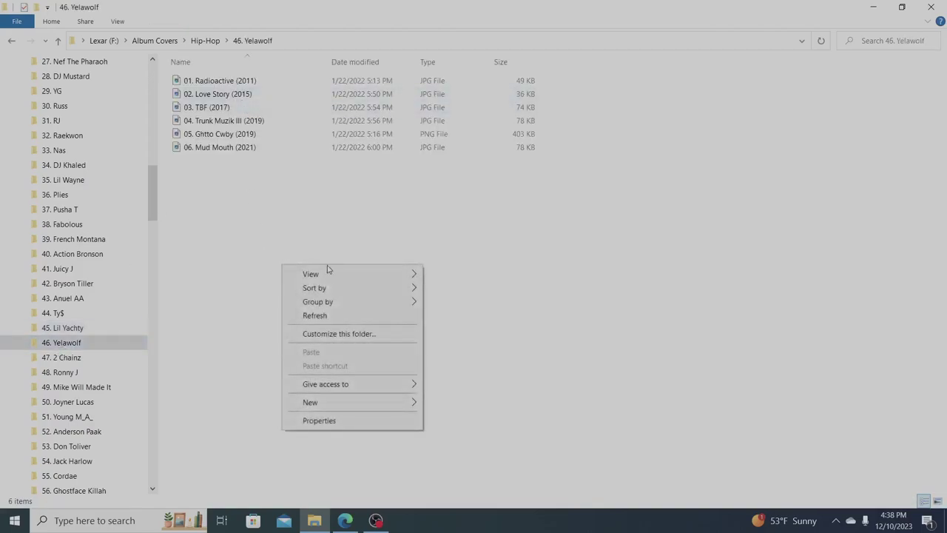
mouse_move(357, 273)
left_click(459, 288)
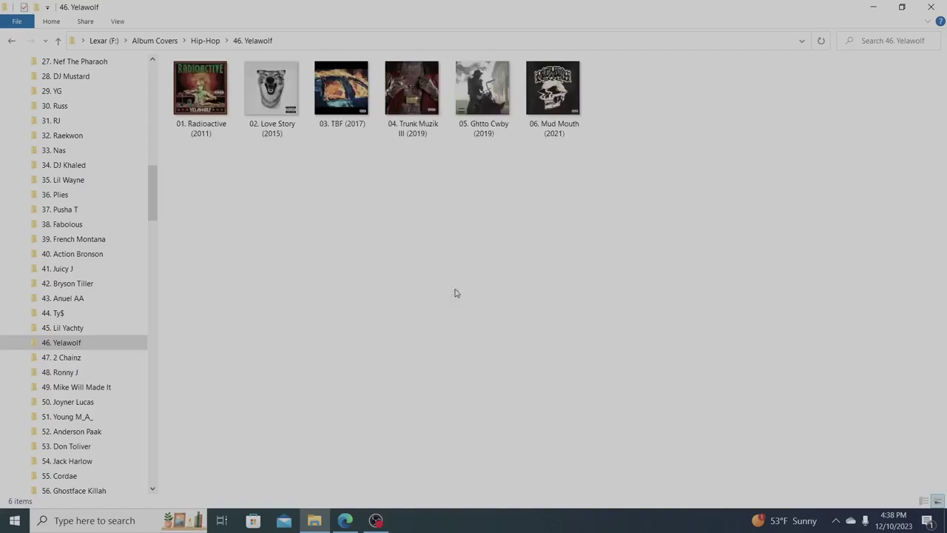
left_click(201, 93)
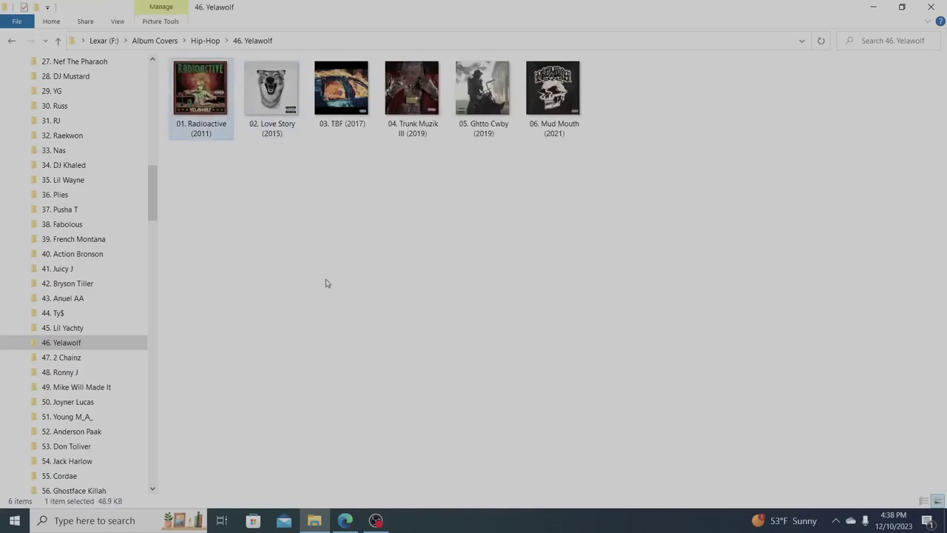
key("Right")
key("Right")
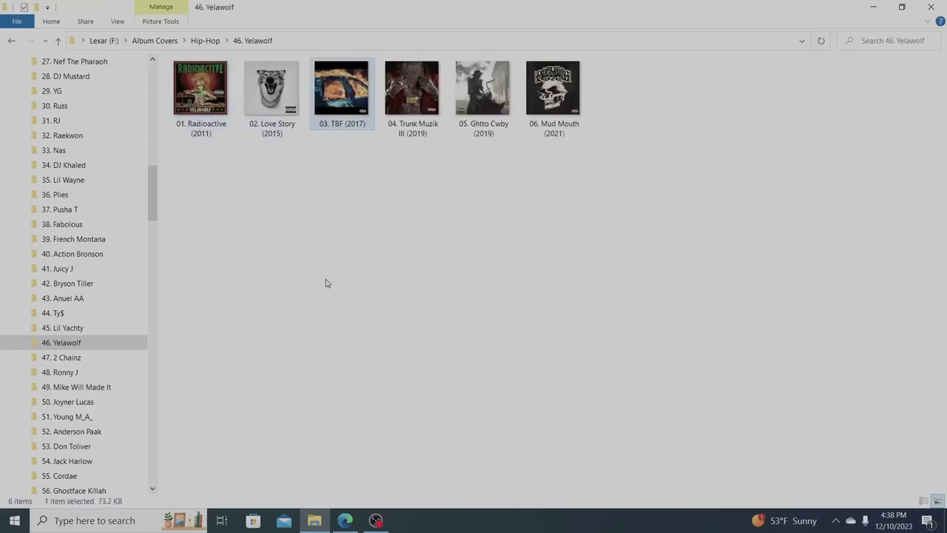
key("Right")
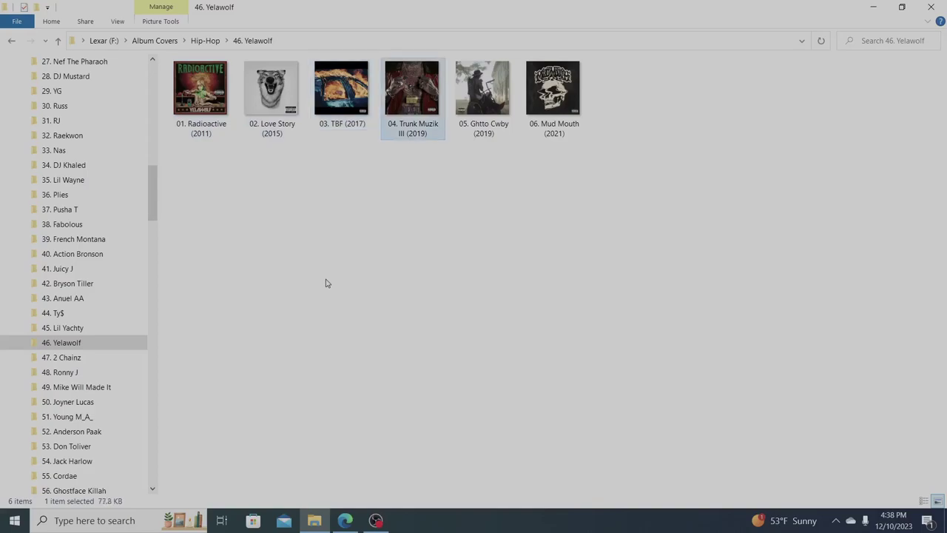
key("Right")
key("Right")
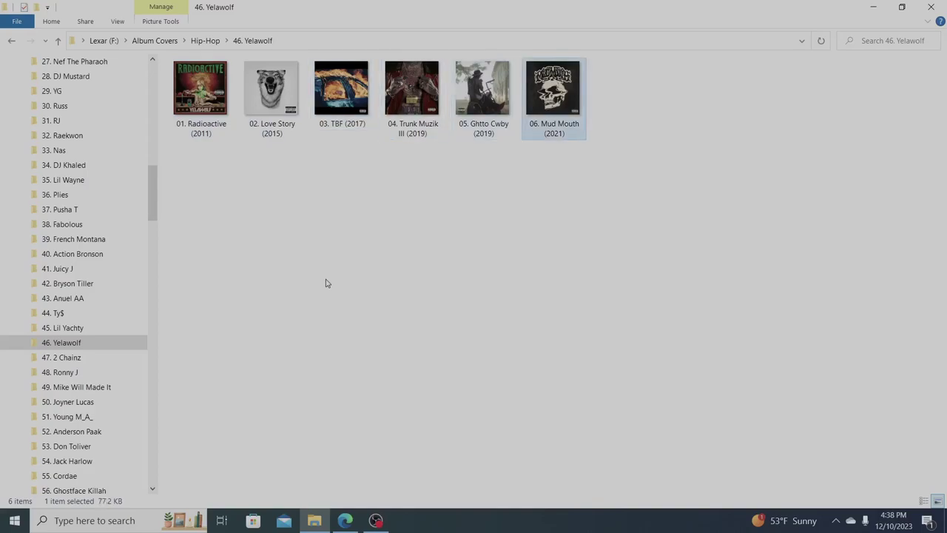
Open the 47. 2 Chainz folder in the Hip-Hop collection
left_click(93, 362)
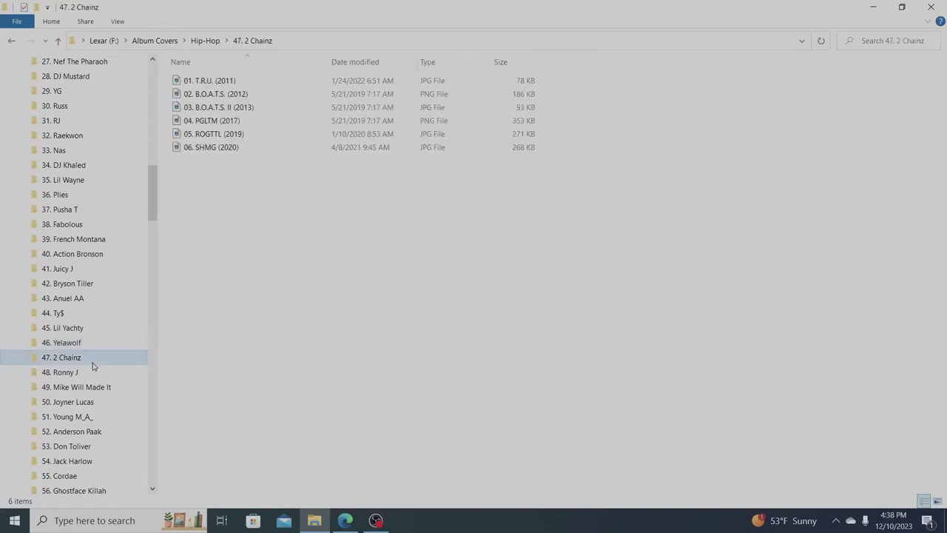